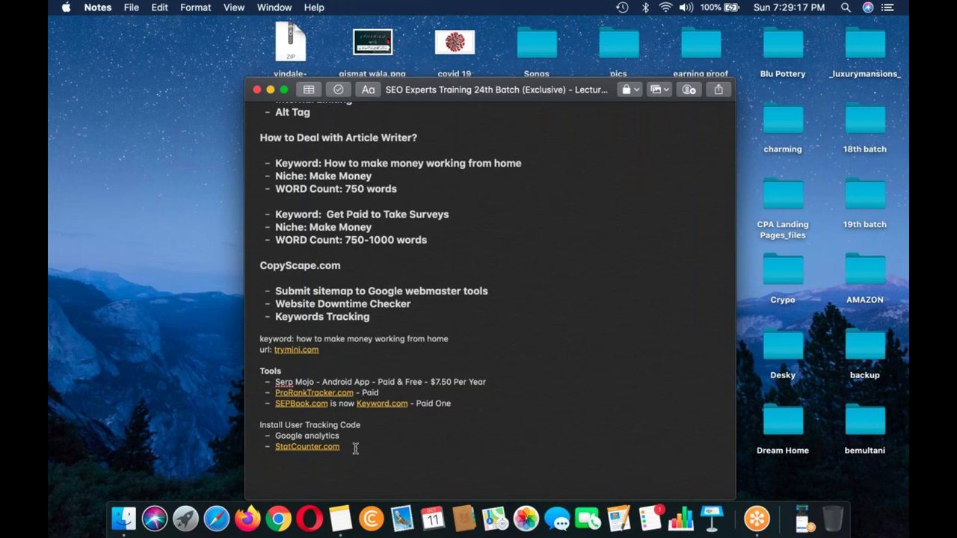
Switch to Chrome, load statcounter.com and open its free trial sign-up page.
left_click(277, 518)
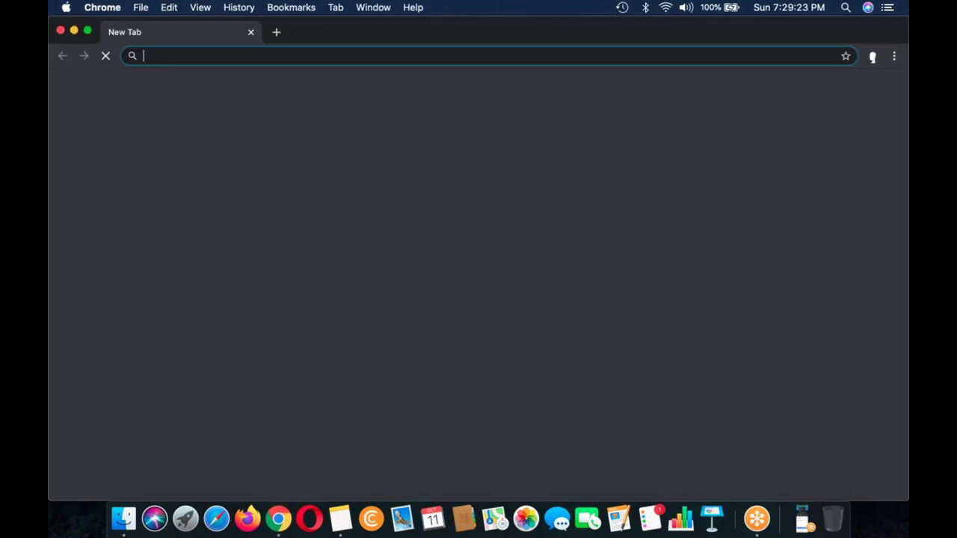
type("statcounter.com")
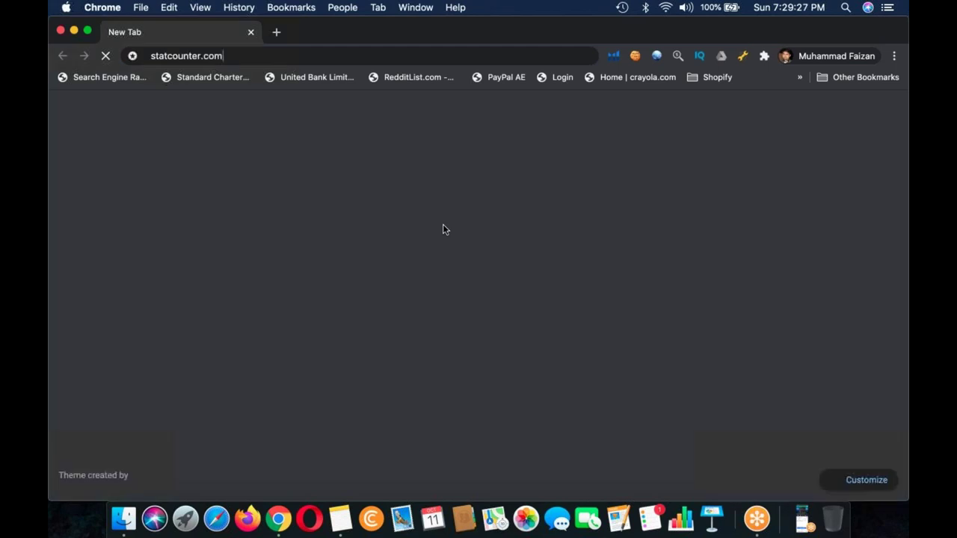
key("Return")
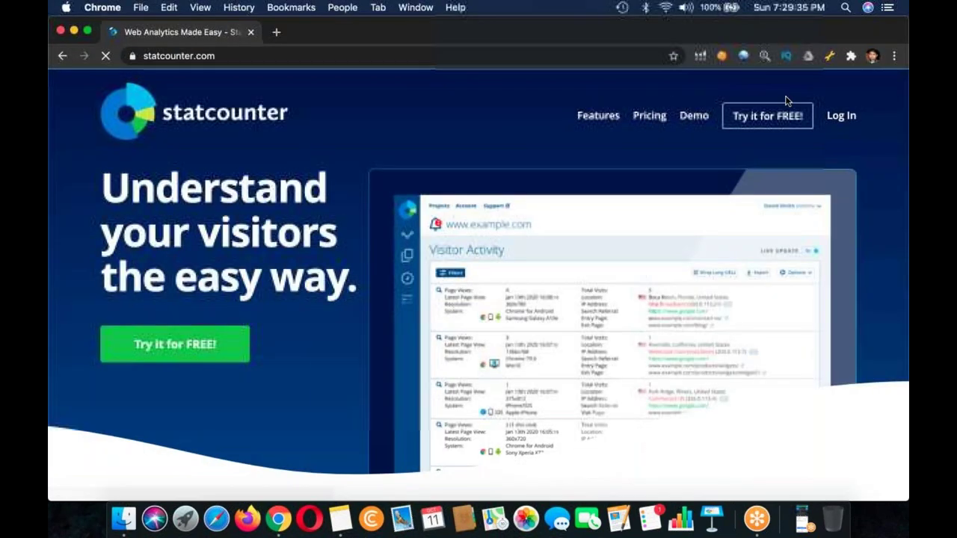
left_click(790, 118)
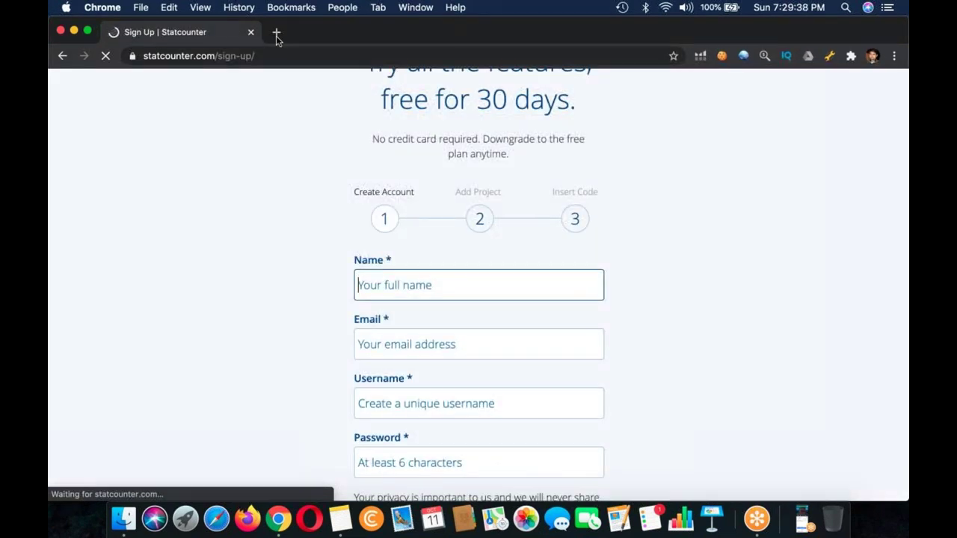
Load trymini.com/cpanel in a second browser tab and return to the Statcounter page.
left_click(277, 34)
type("try")
key("Return")
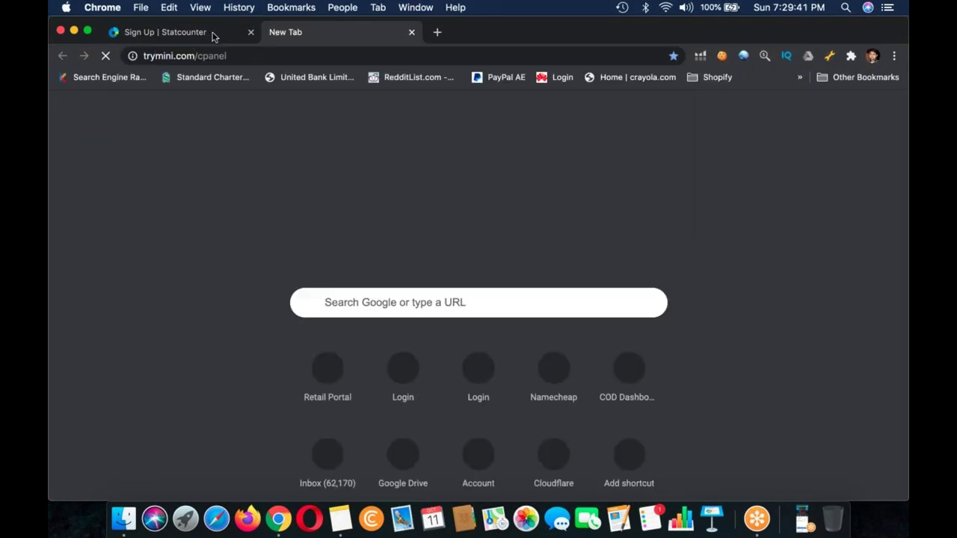
left_click(213, 34)
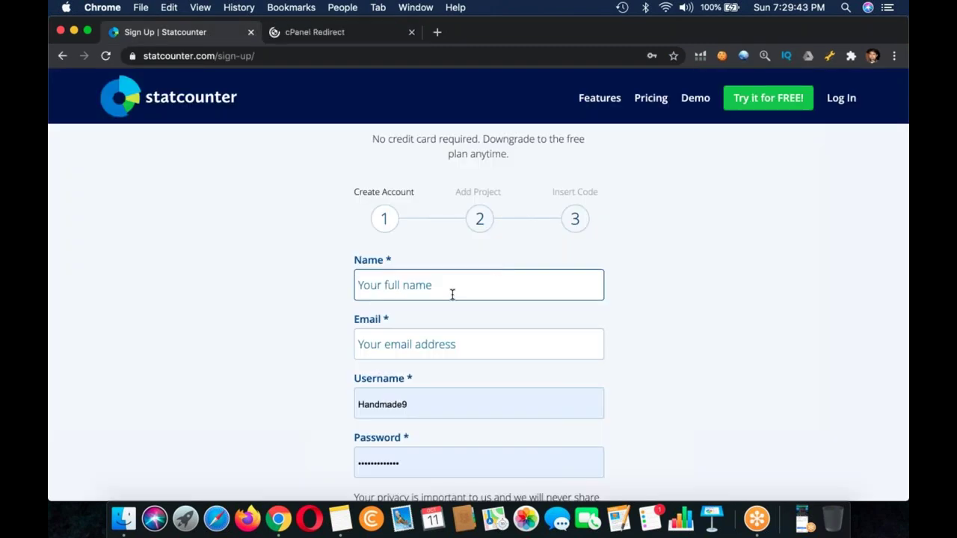
type("faizan")
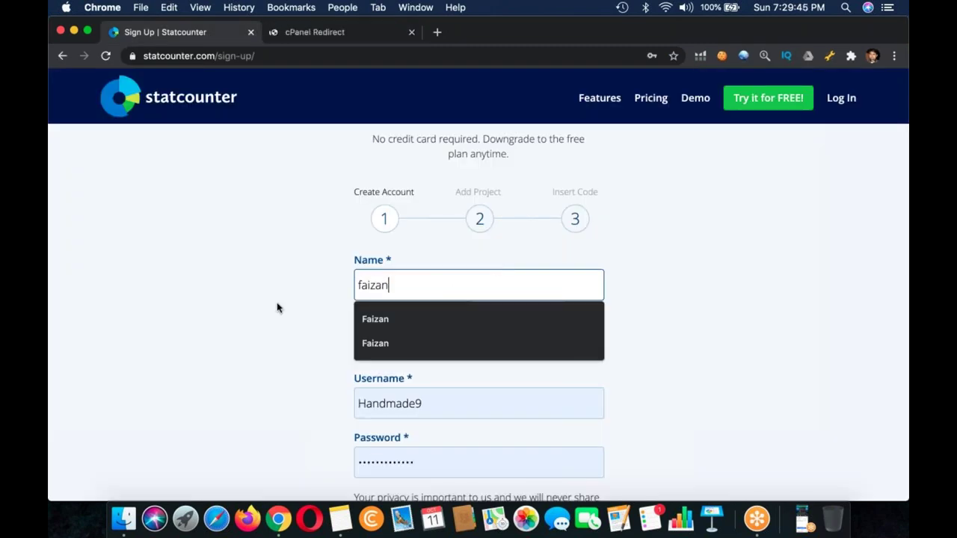
scroll(678, 182, "down", 6)
scroll(710, 175, "up", 10)
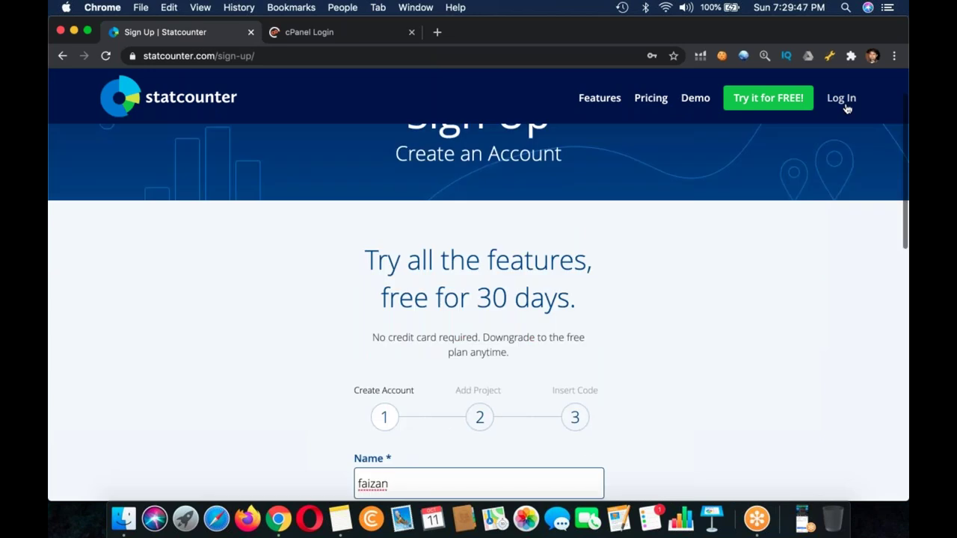
Log in to the existing Statcounter account and open the form for adding a project.
left_click(843, 101)
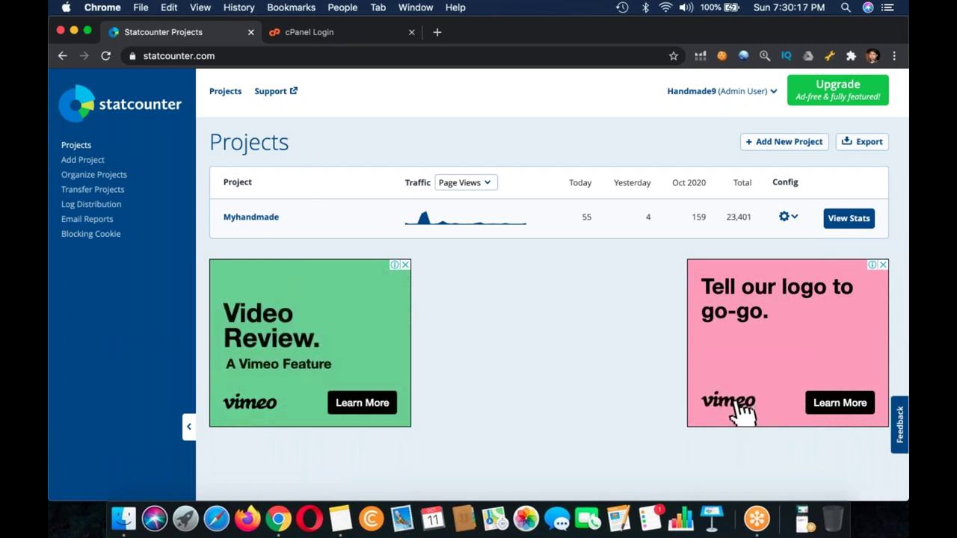
left_click(97, 160)
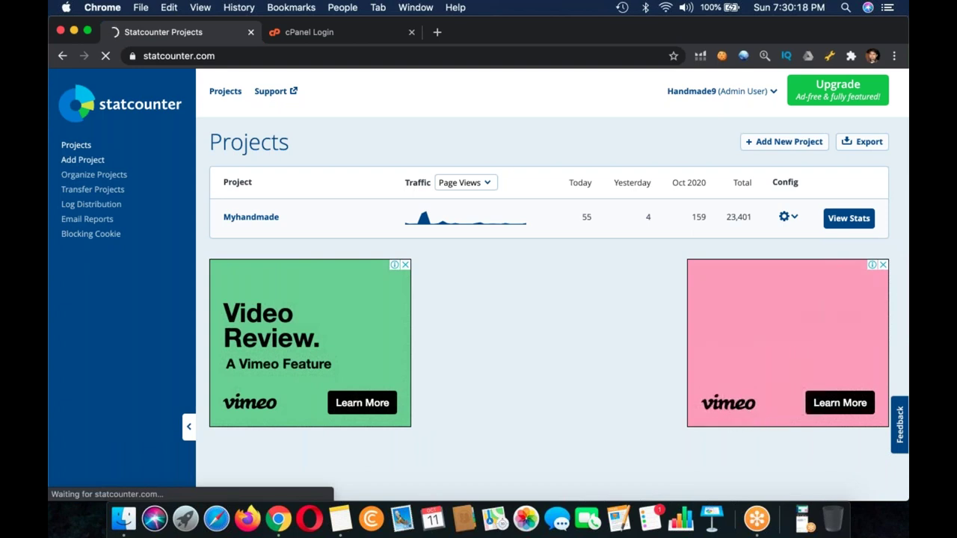
Log in to cPanel and open the admin dashboard of the trymini.com/set24thbatch WordPress installation from Softaculous.
left_click(314, 31)
key("Return")
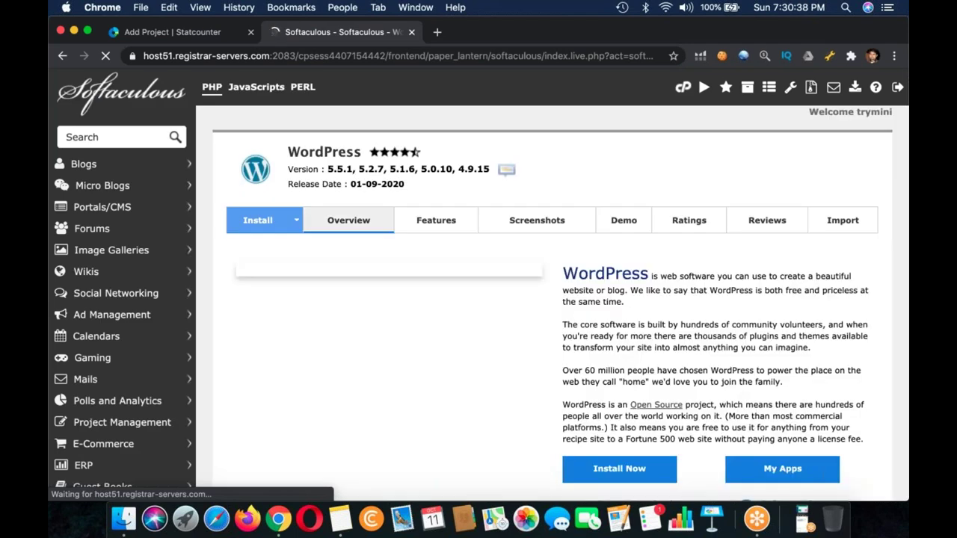
scroll(619, 299, "down", 5)
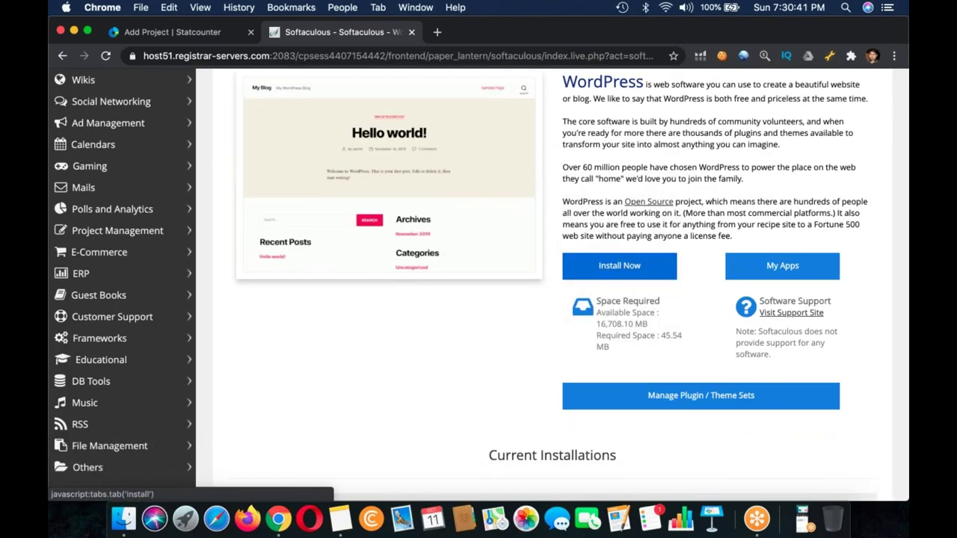
left_click(619, 266)
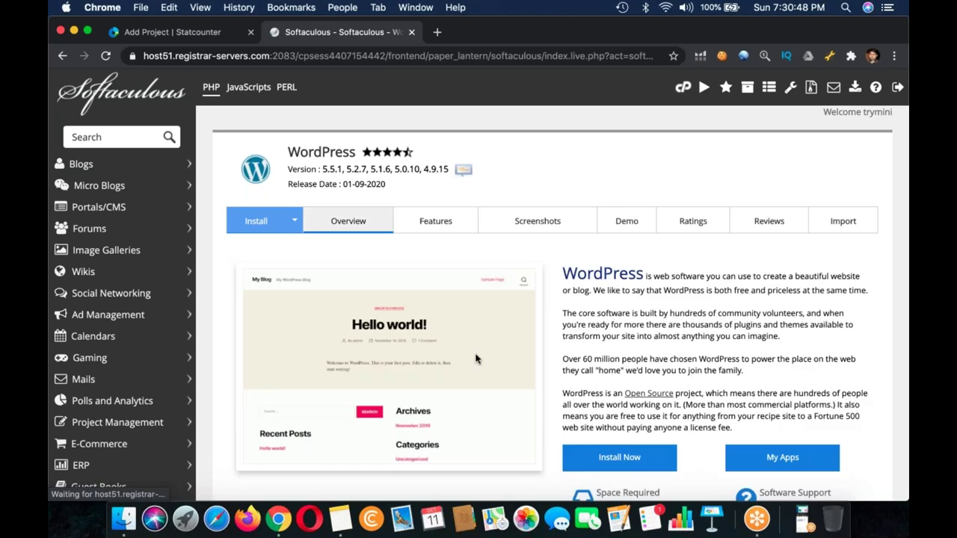
scroll(476, 360, "down", 20)
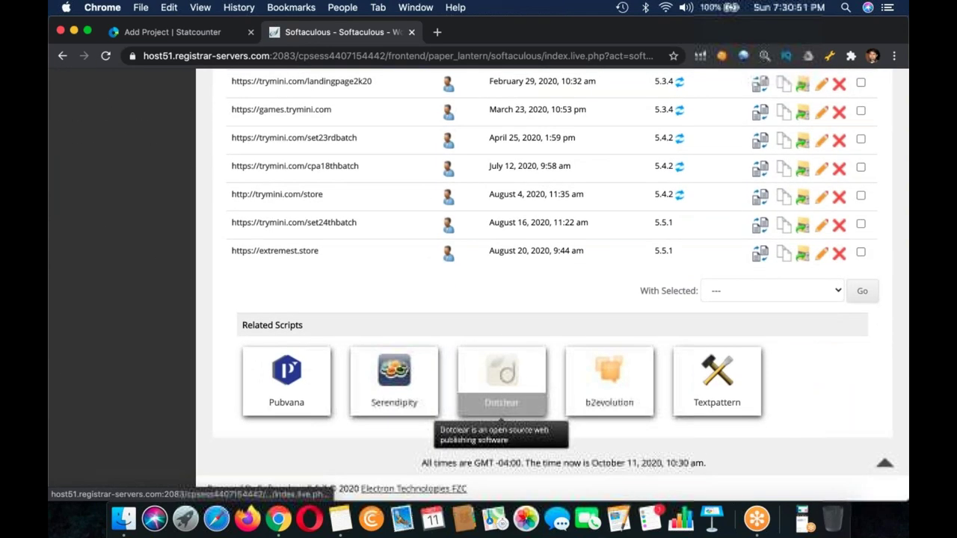
left_click(760, 225)
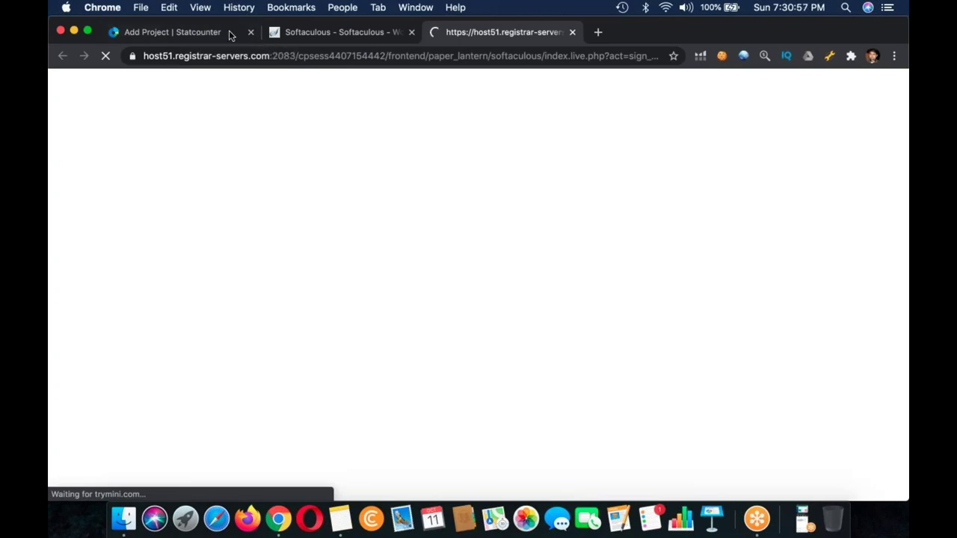
key("super+1")
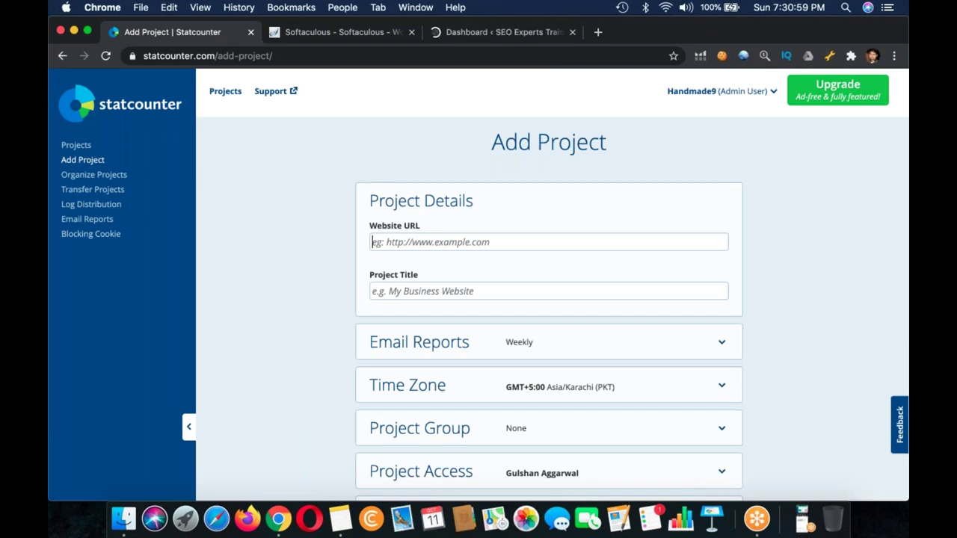
left_click(374, 241)
type("https://trymi")
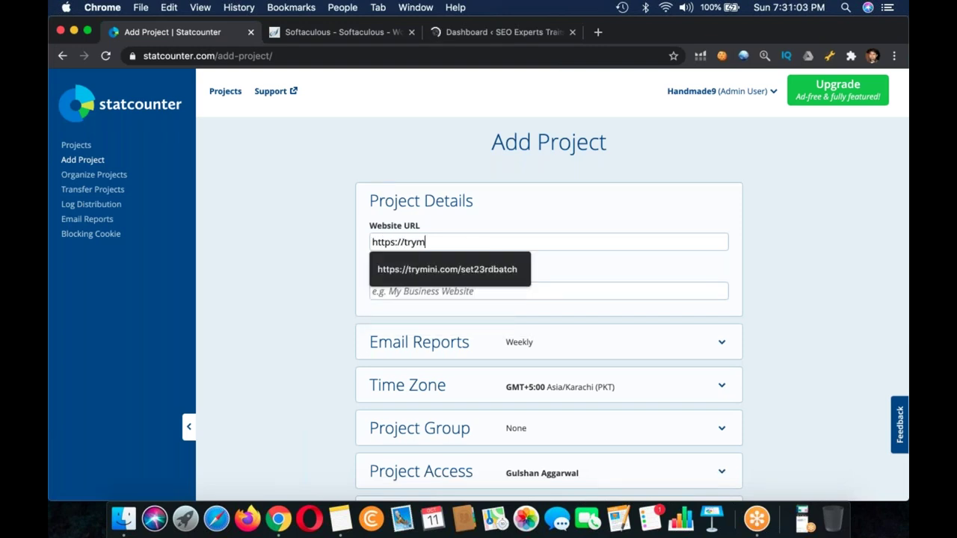
left_click(447, 269)
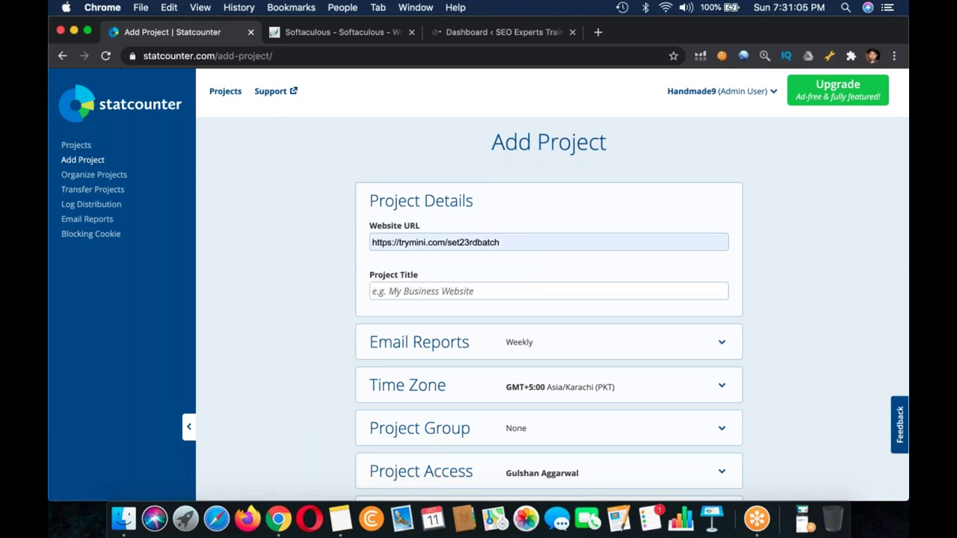
left_click_drag(473, 242, 487, 242)
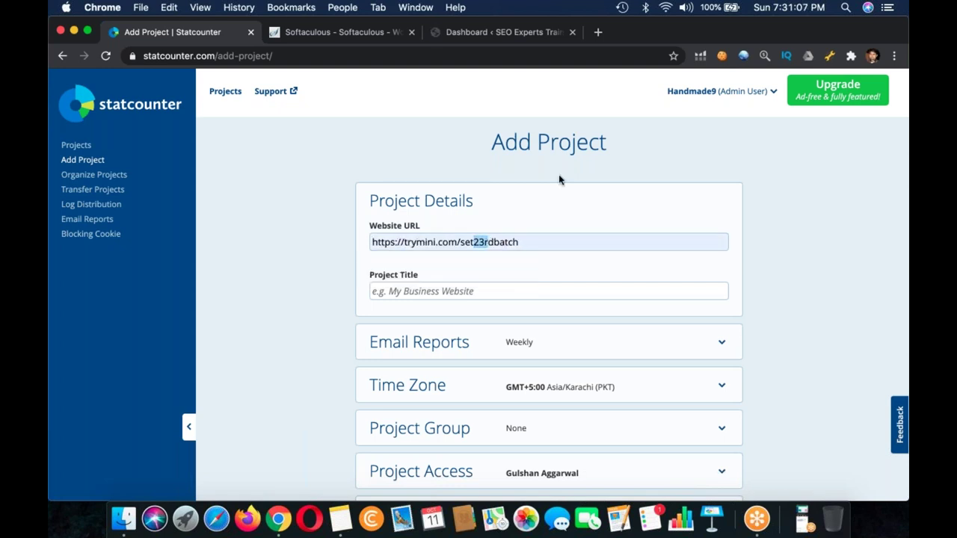
key("shift+Right")
key("shift+Right")
type("24th")
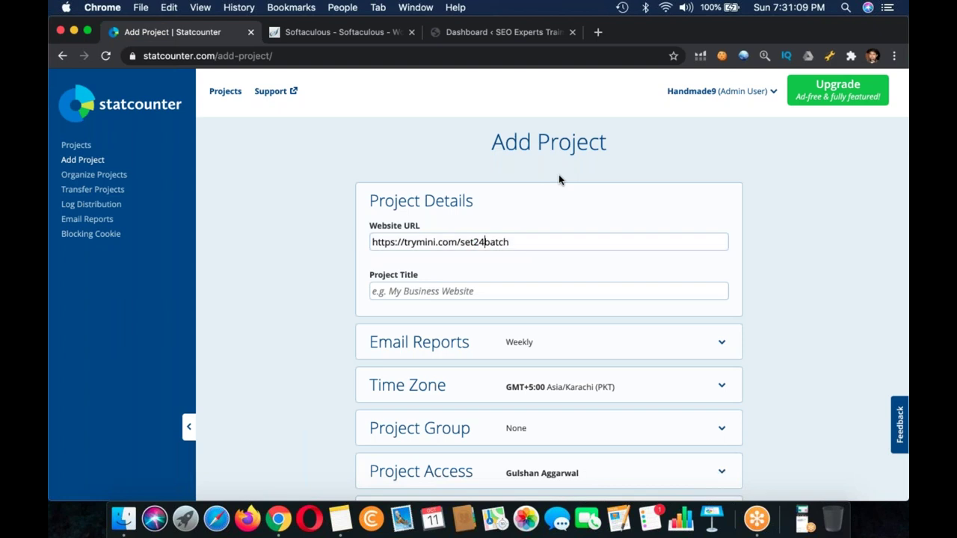
Title the project "SET 24th Batch" and add it to Statcounter.
scroll(549, 284, "down", 4)
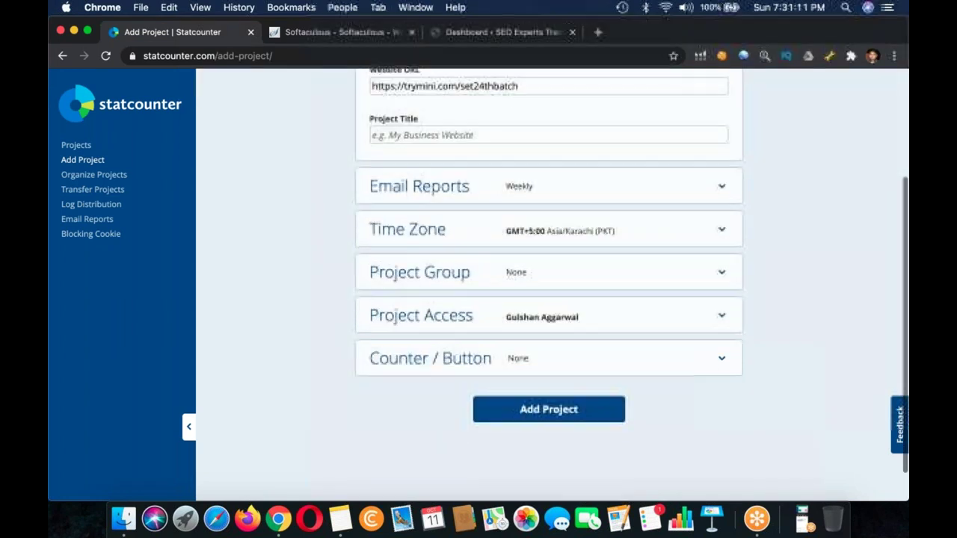
left_click(462, 155)
type("SET 24th Batc")
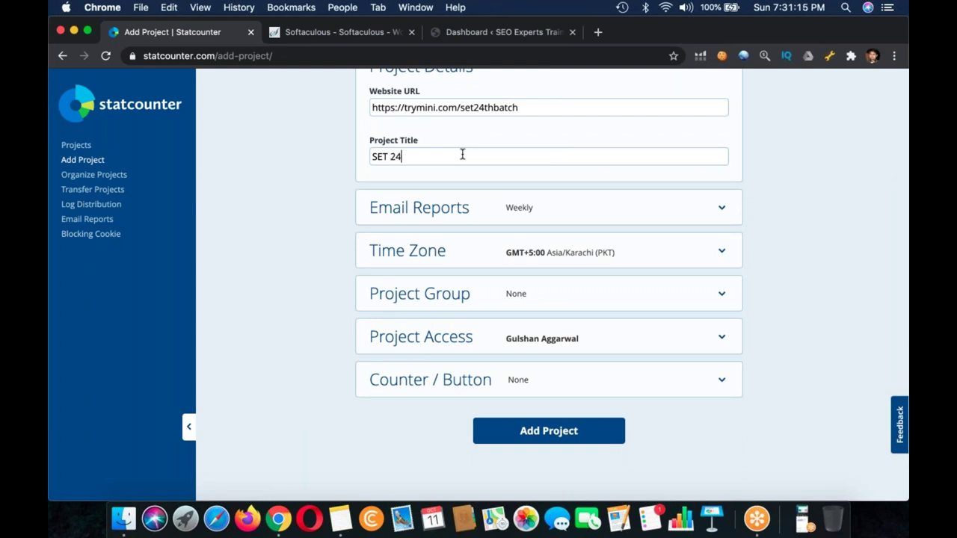
type("h")
scroll(566, 383, "down", 1)
left_click(553, 380)
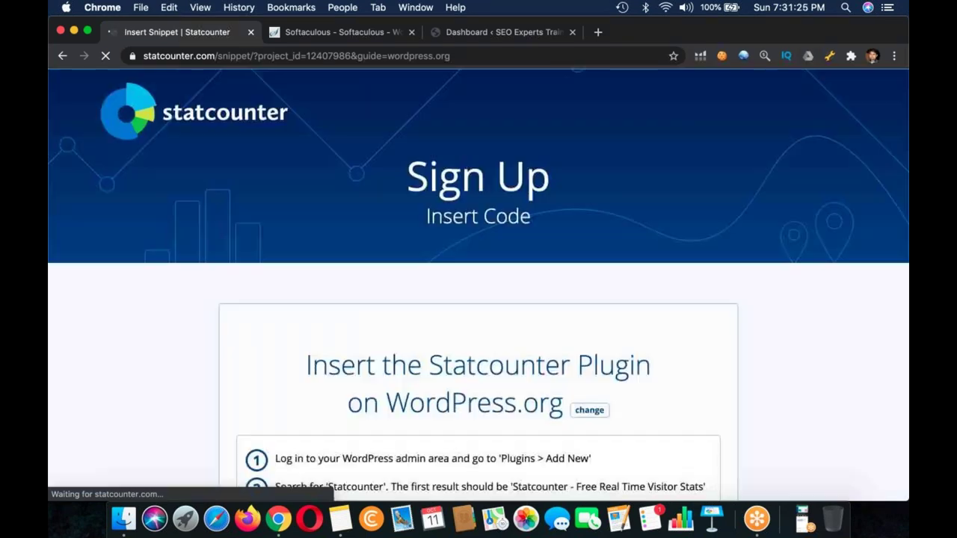
Review the WordPress.org plugin instructions and check the code installation of the SET 24th Batch project.
scroll(479, 299, "down", 5)
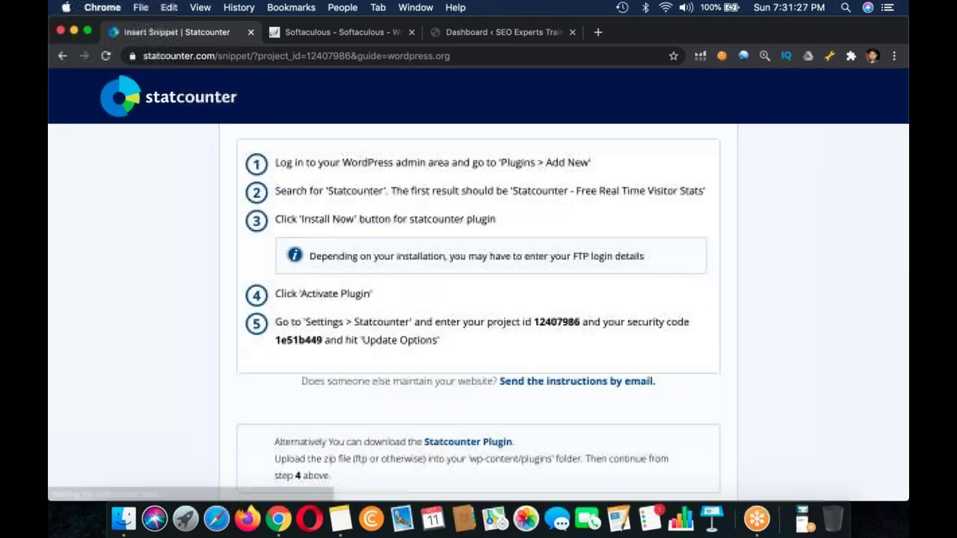
scroll(479, 300, "down", 10)
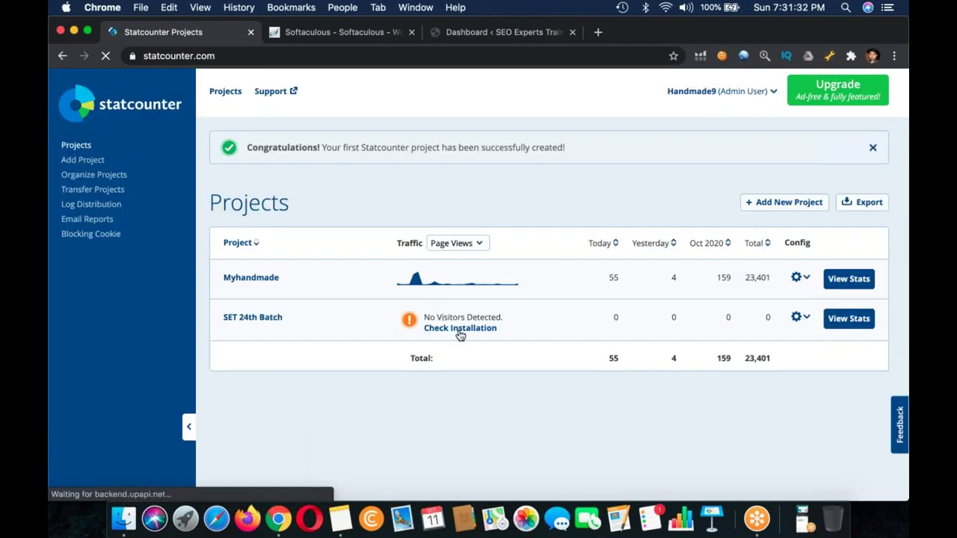
left_click(459, 329)
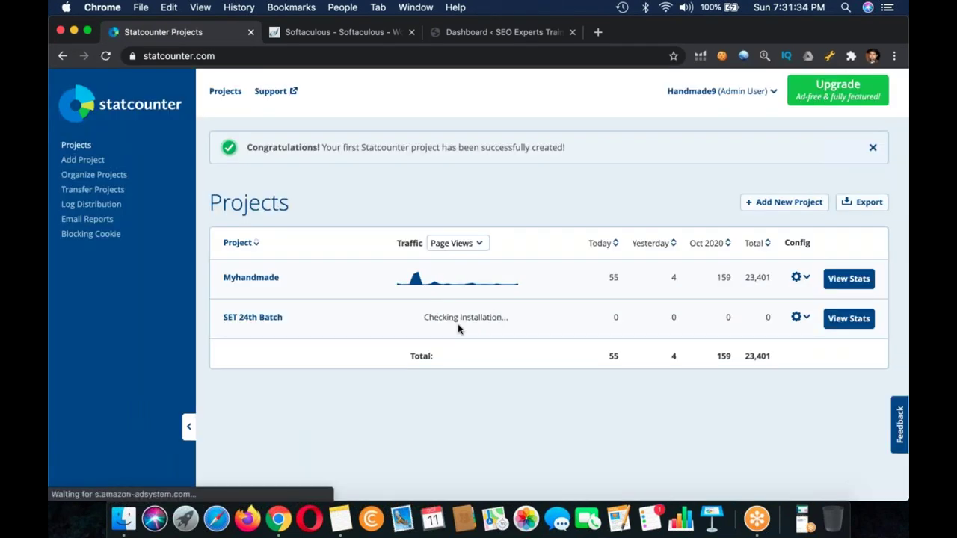
Open the default installation guide for reinstalling the SET 24th Batch project's code and copy the tracking code to the clipboard.
left_click(796, 317)
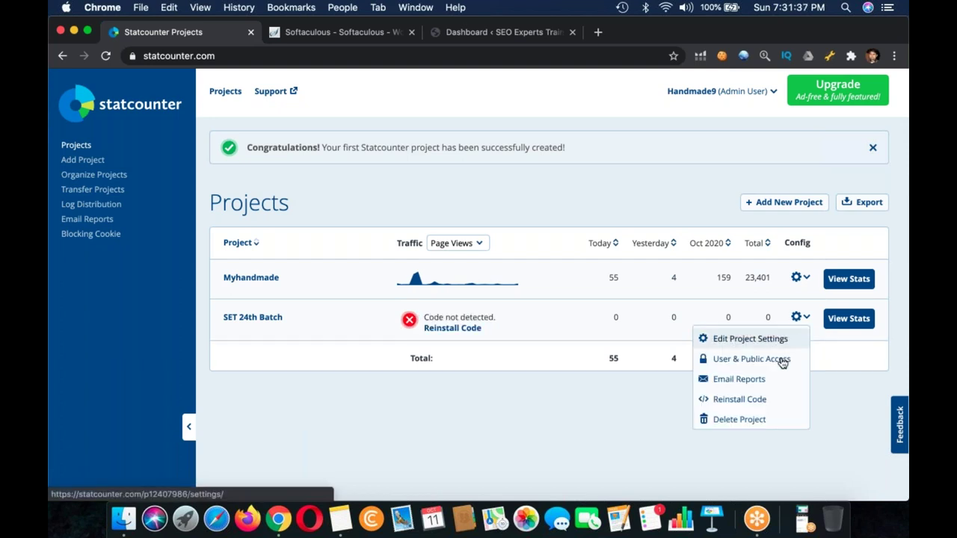
left_click(757, 401)
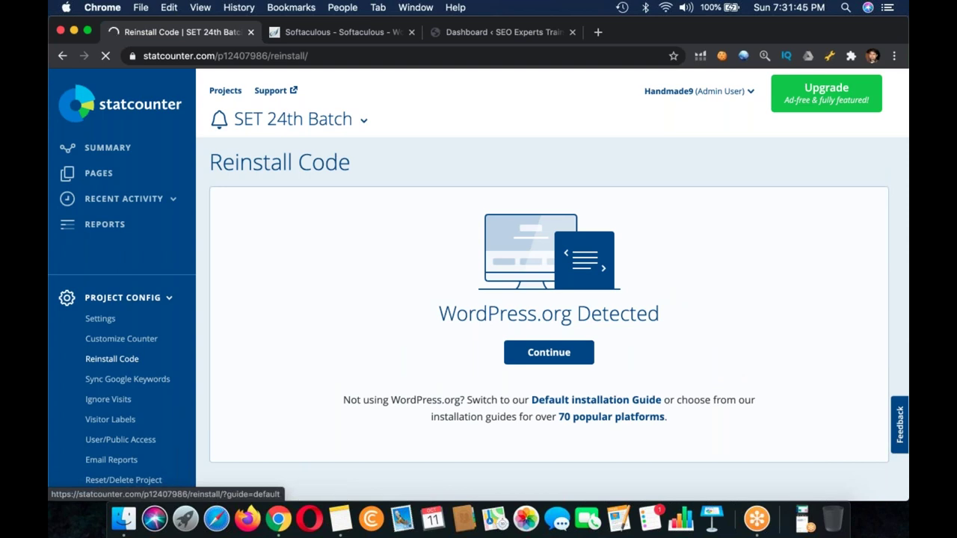
left_click(602, 401)
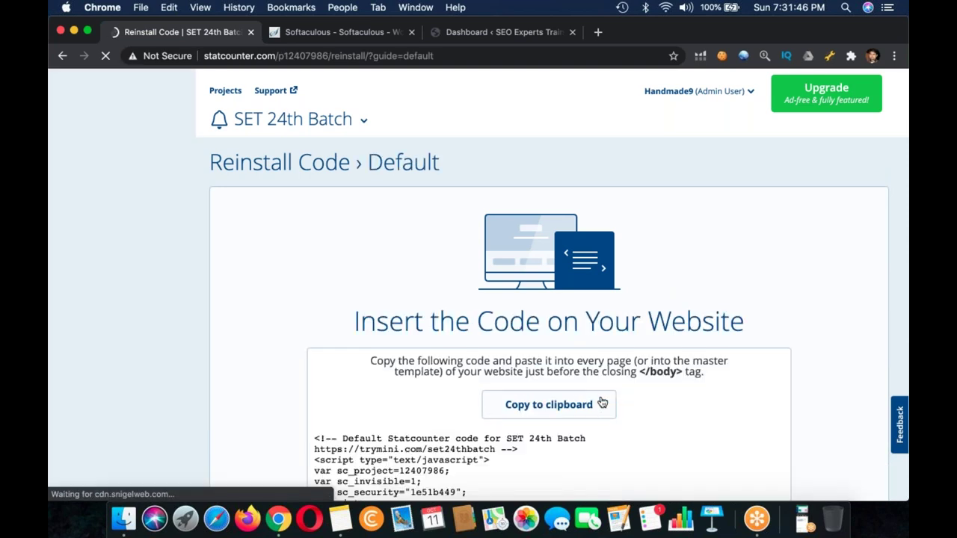
scroll(546, 374, "down", 3)
left_click(565, 274)
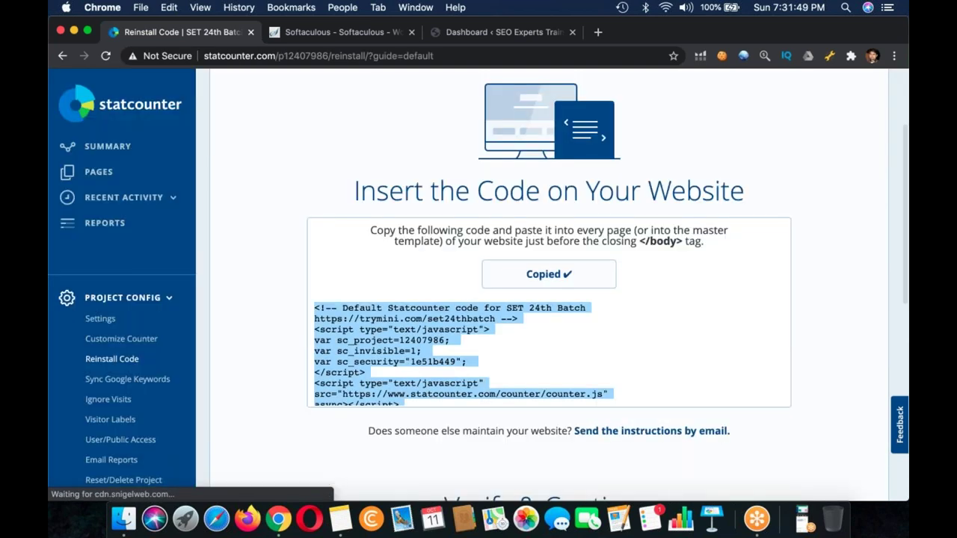
scroll(549, 299, "down", 3)
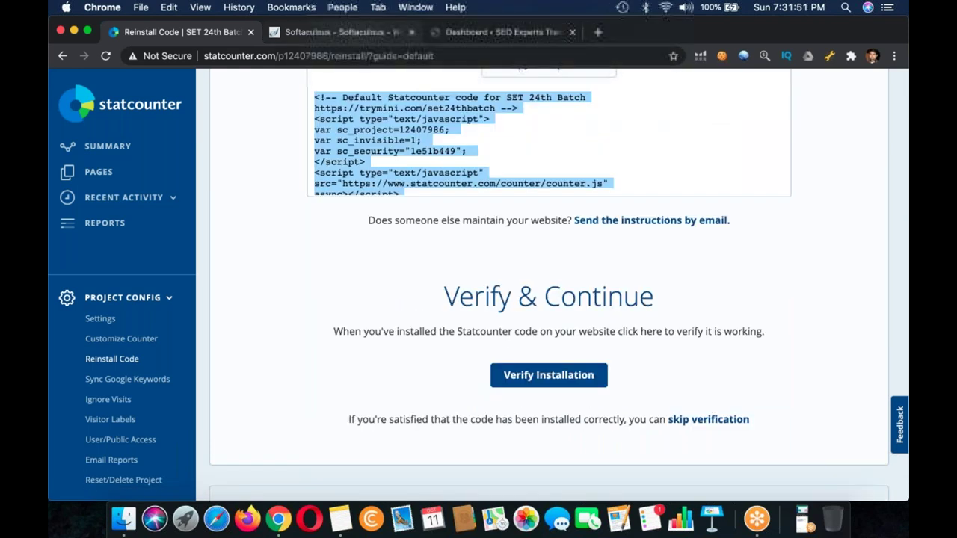
Switch to the WordPress dashboard and open the Insert Headers and Footers settings.
key("super+3")
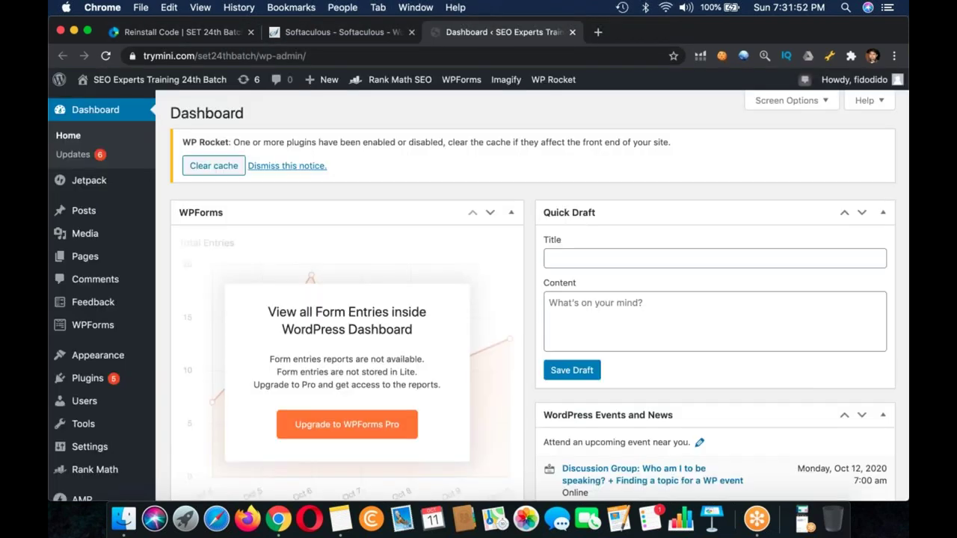
scroll(105, 317, "down", 2)
scroll(106, 317, "down", 5)
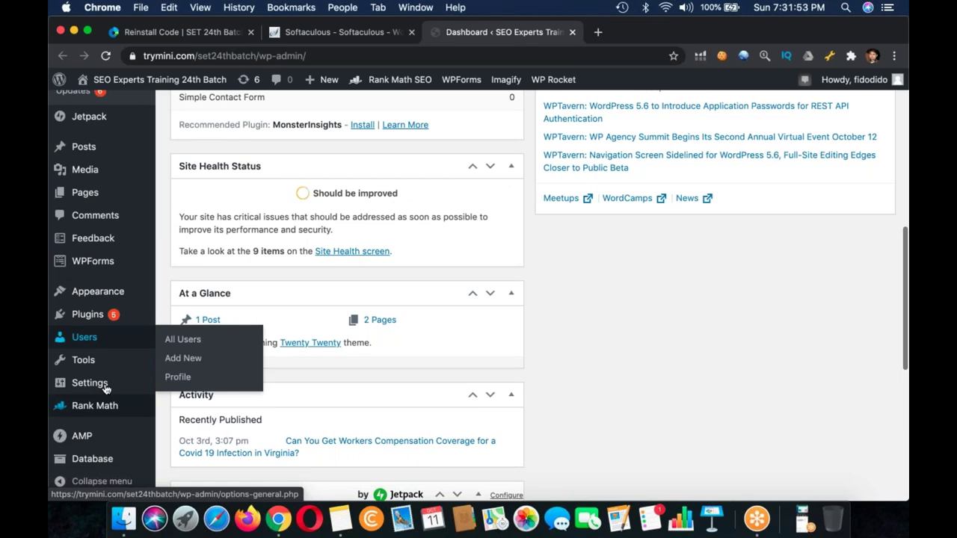
left_click(198, 397)
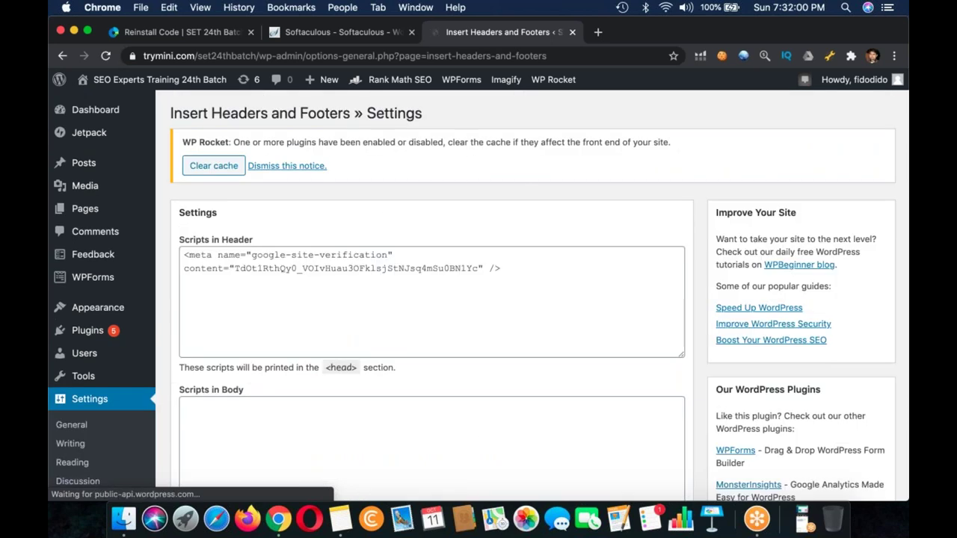
Paste the copied Statcounter code below the Google Analytics script in Scripts in Footer and look through it.
scroll(371, 393, "down", 5)
left_click(371, 393)
key("Return")
key("Return")
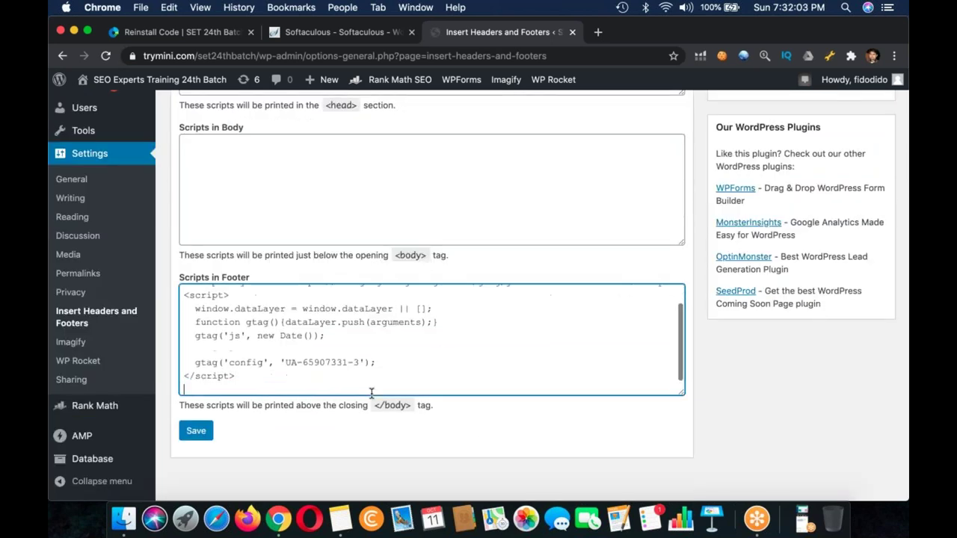
key("super+v")
scroll(365, 346, "up", 10)
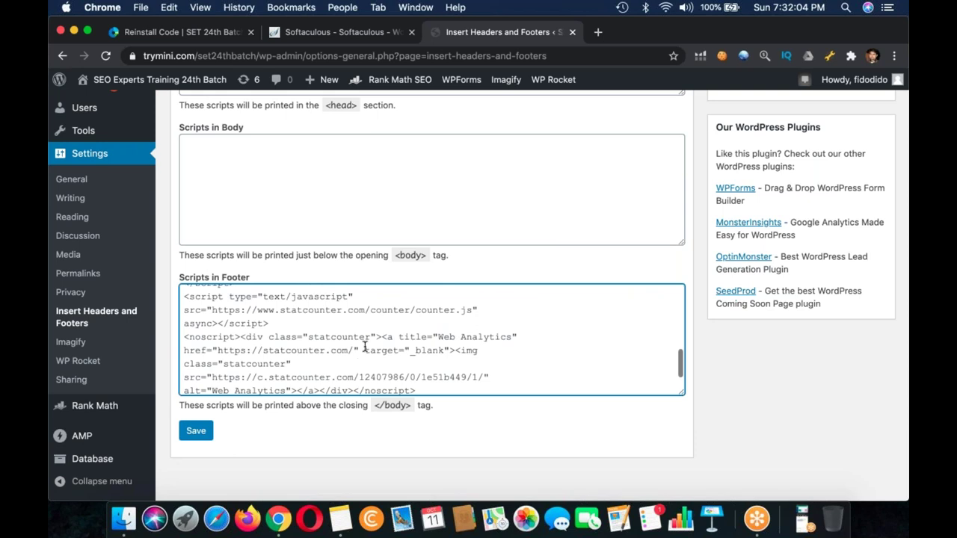
scroll(365, 346, "up", 3)
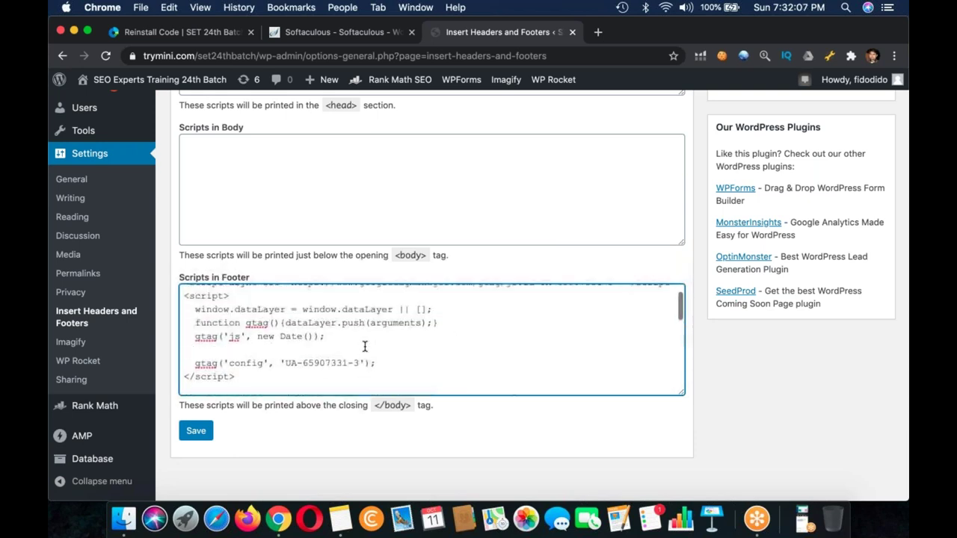
scroll(365, 346, "down", 3)
scroll(365, 346, "down", 2)
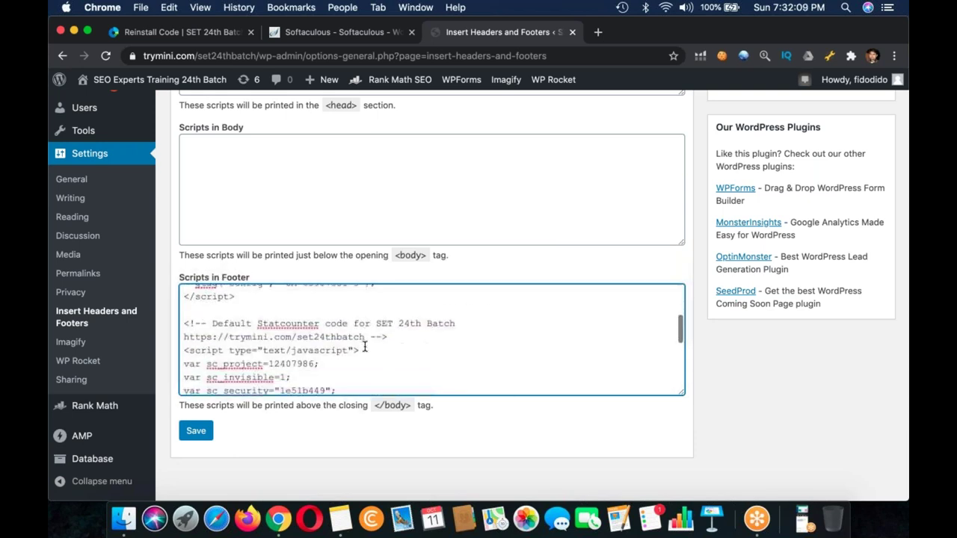
scroll(365, 347, "down", 5)
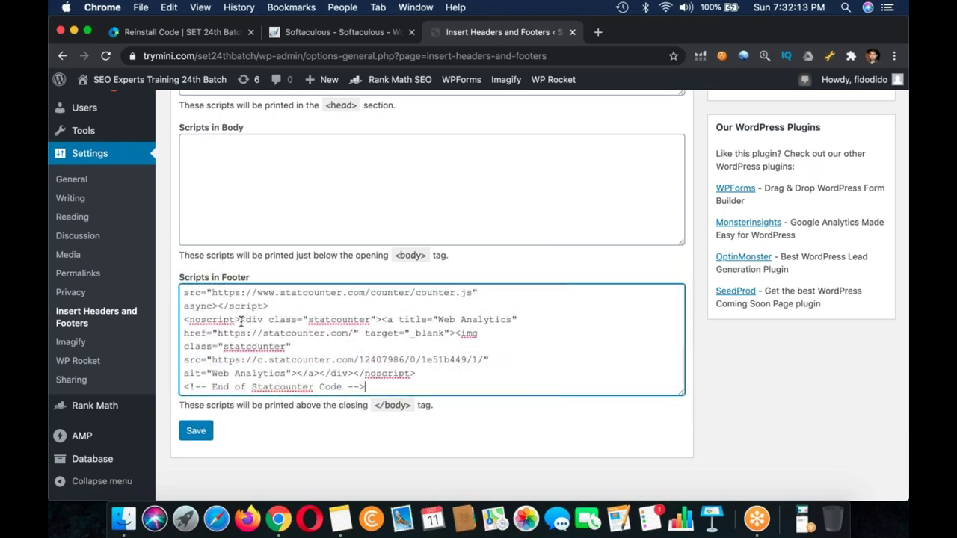
Remove the opening div and link tags before the img tag in the Statcounter code's noscript section.
left_click_drag(243, 320, 459, 332)
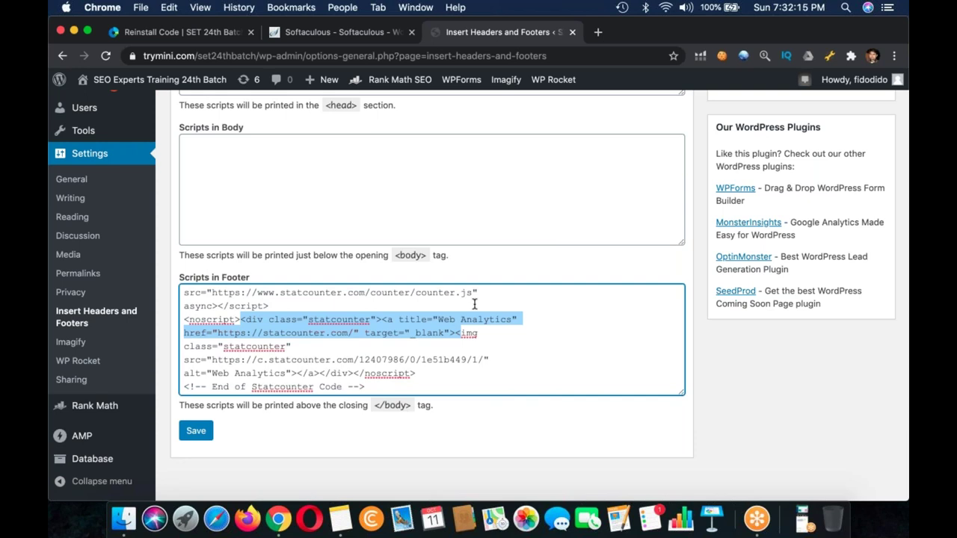
key("shift+Left")
key("shift+Right")
key("BackSpace")
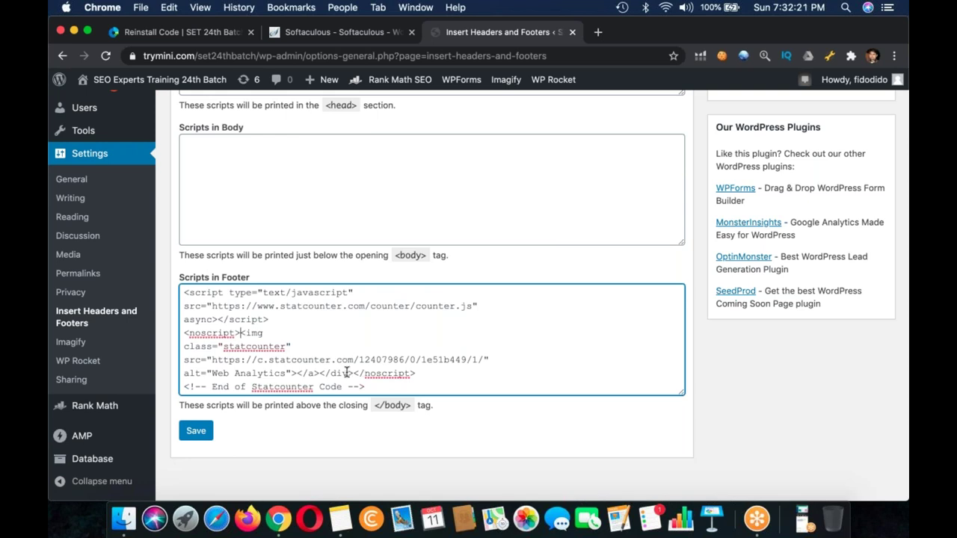
Remove the closing </a> and </div> tags before </noscript> in the Statcounter footer code.
key("BackSpace")
key("BackSpace")
key("BackSpace")
key("BackSpace")
key("BackSpace")
key("BackSpace")
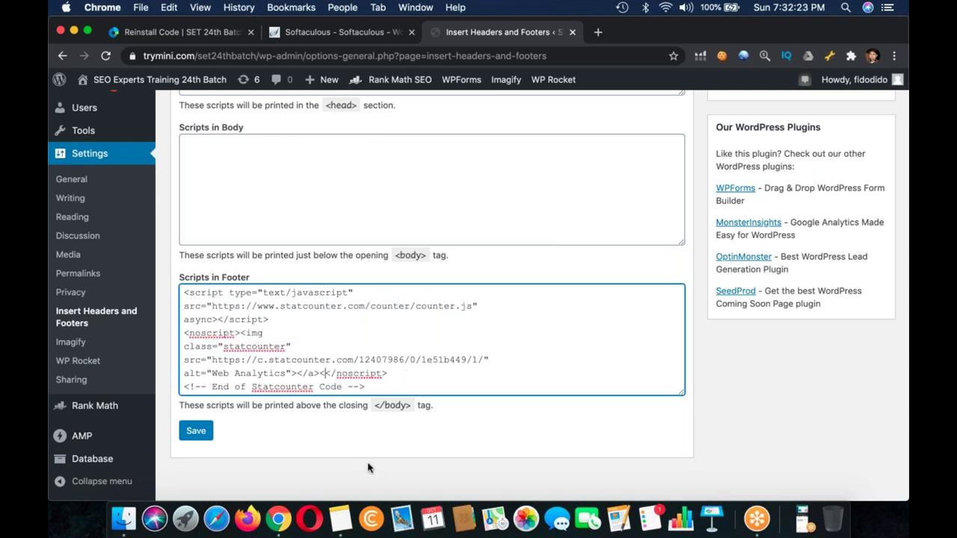
key("BackSpace")
type("\\")
key("BackSpace")
key("BackSpace")
key("BackSpace")
key("BackSpace")
key("BackSpace")
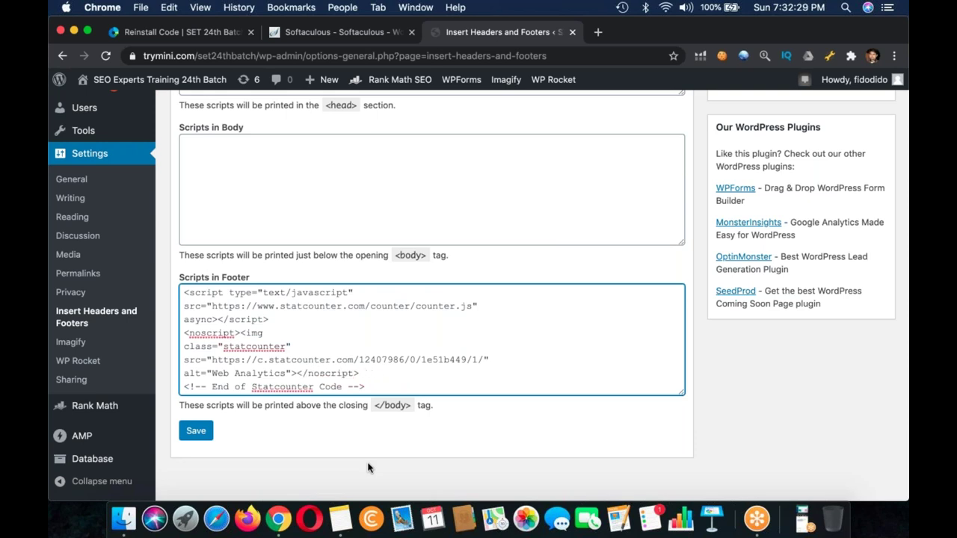
Save the Insert Headers and Footers settings and clear the WP Rocket cache.
scroll(383, 340, "down", 5)
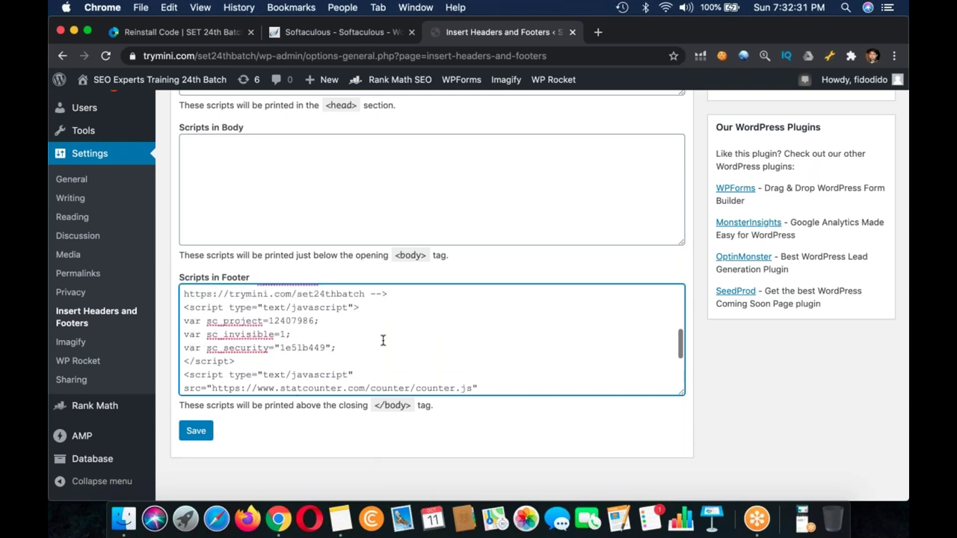
left_click(205, 433)
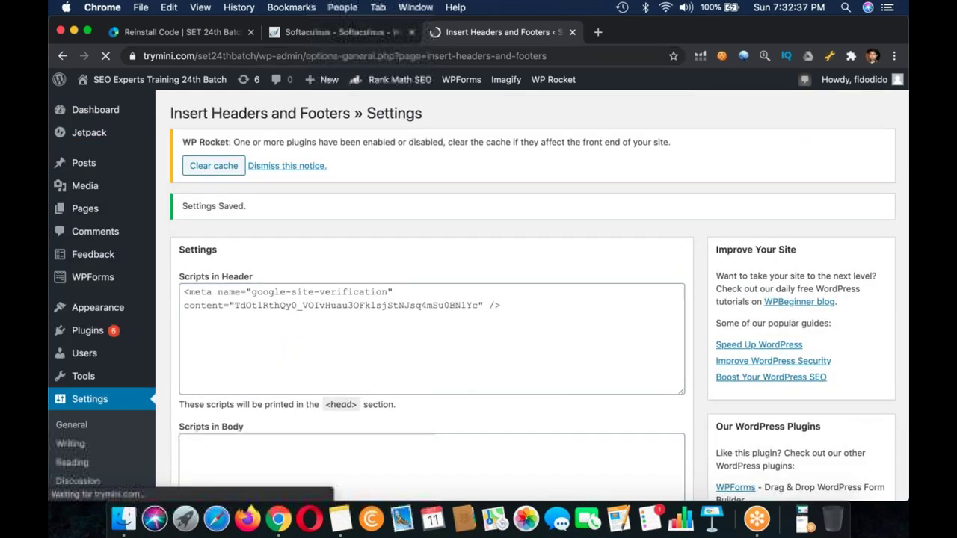
scroll(478, 289, "down", 1)
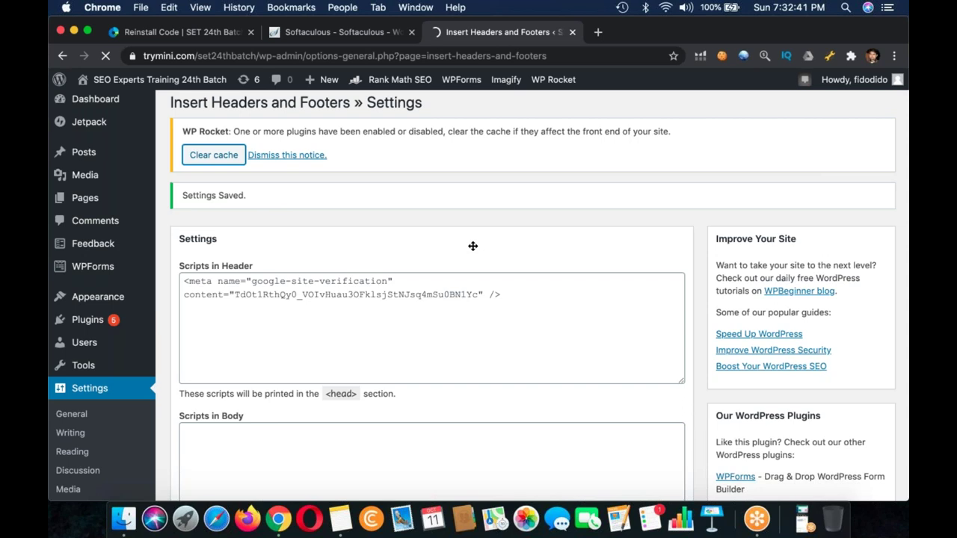
scroll(472, 246, "down", 5)
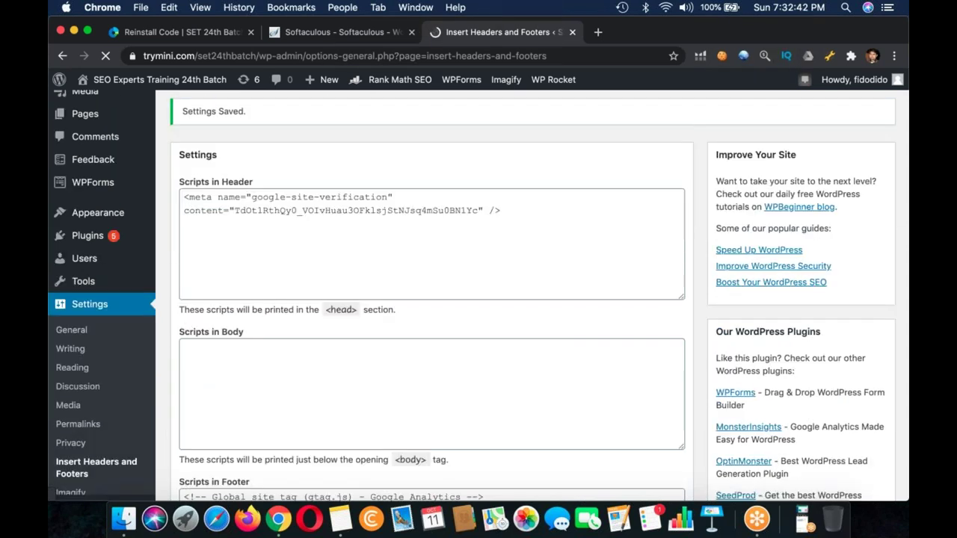
Switch to Statcounter, verify the code installation, and open the Visitor Activity of the SET 24th Batch project.
key("super+1")
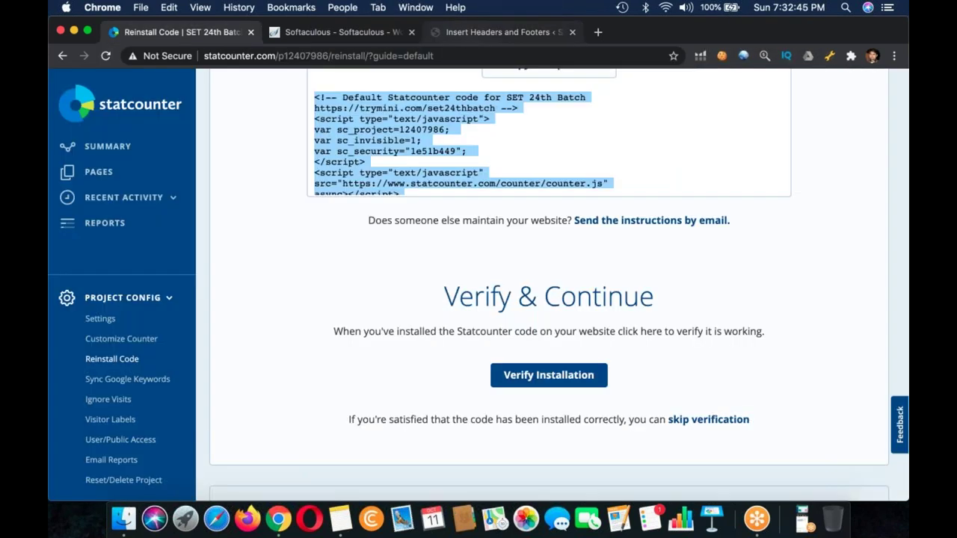
left_click(549, 374)
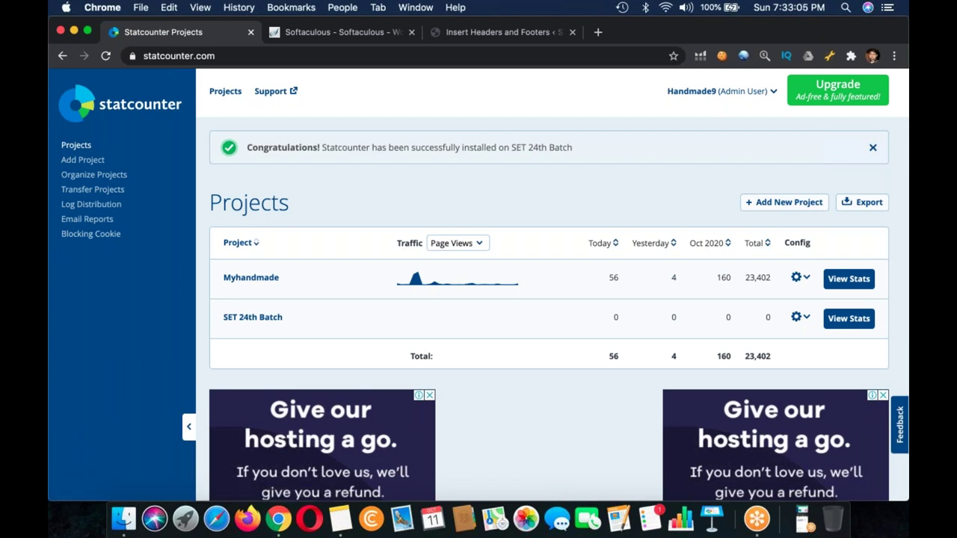
left_click(268, 319)
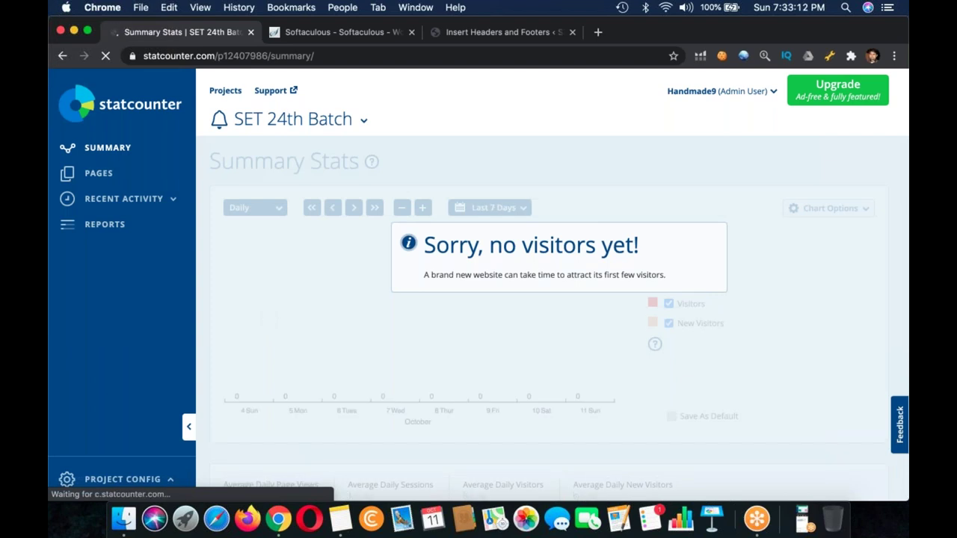
left_click(129, 201)
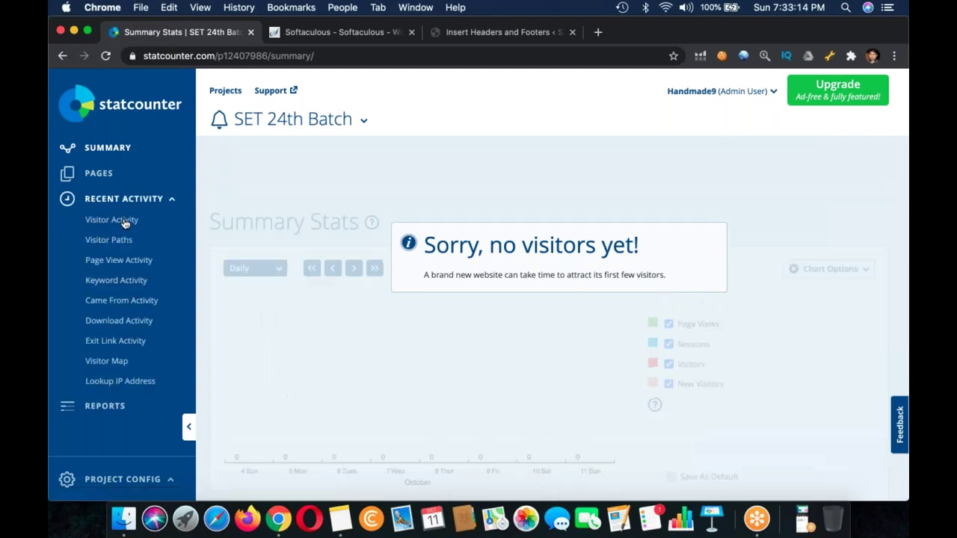
left_click(125, 222)
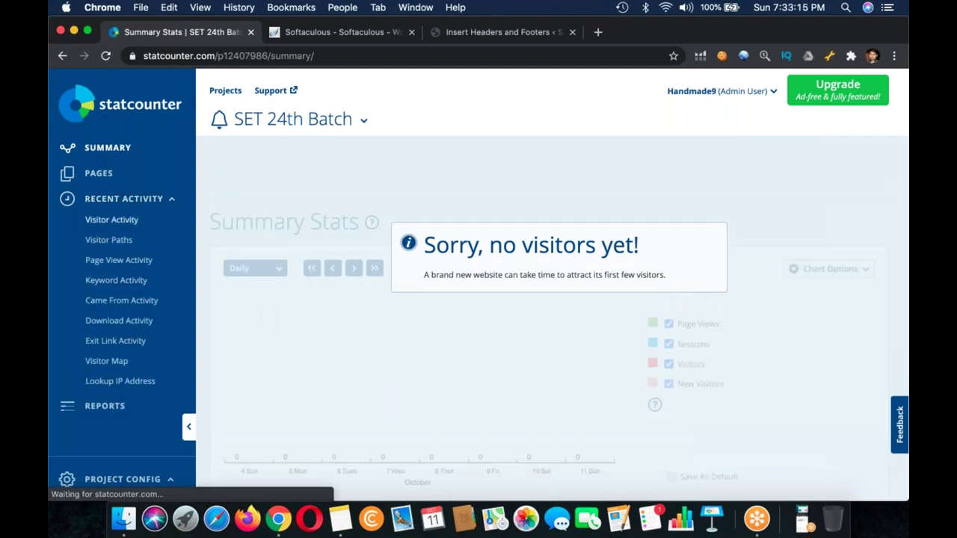
Visit trymini.com/set24thbatch in a new browser tab and open the post about workers compensation coverage for a Covid 19 infection.
left_click(598, 32)
type("trymini.com")
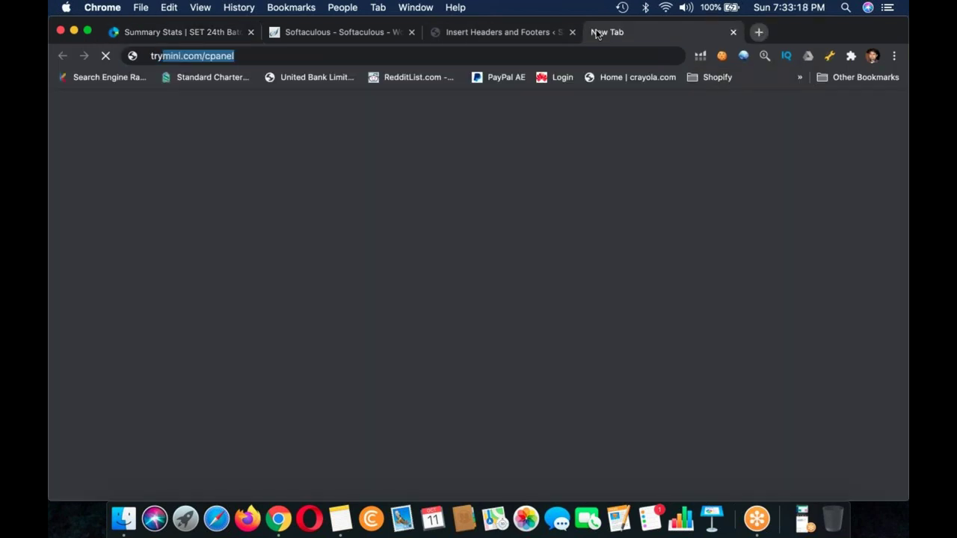
key("BackSpace")
type("/set24")
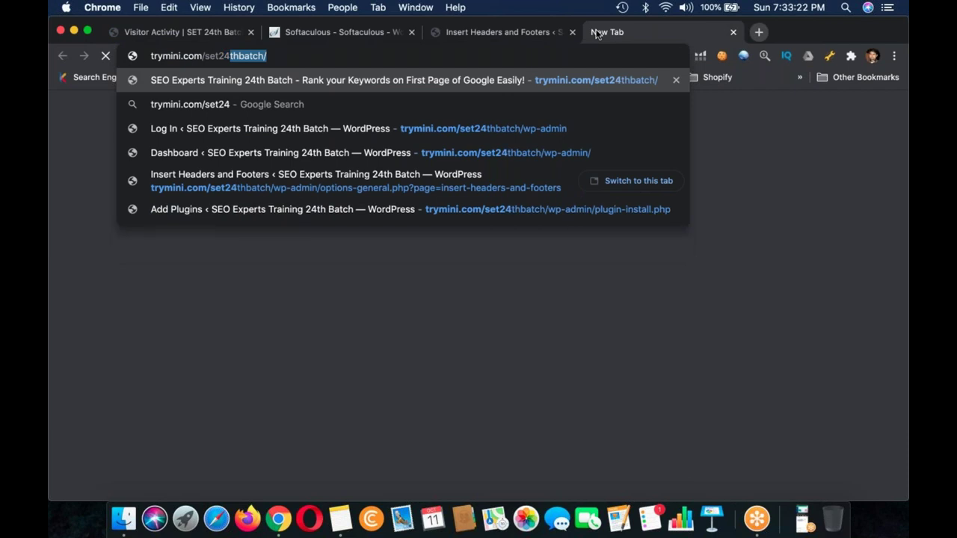
key("Return")
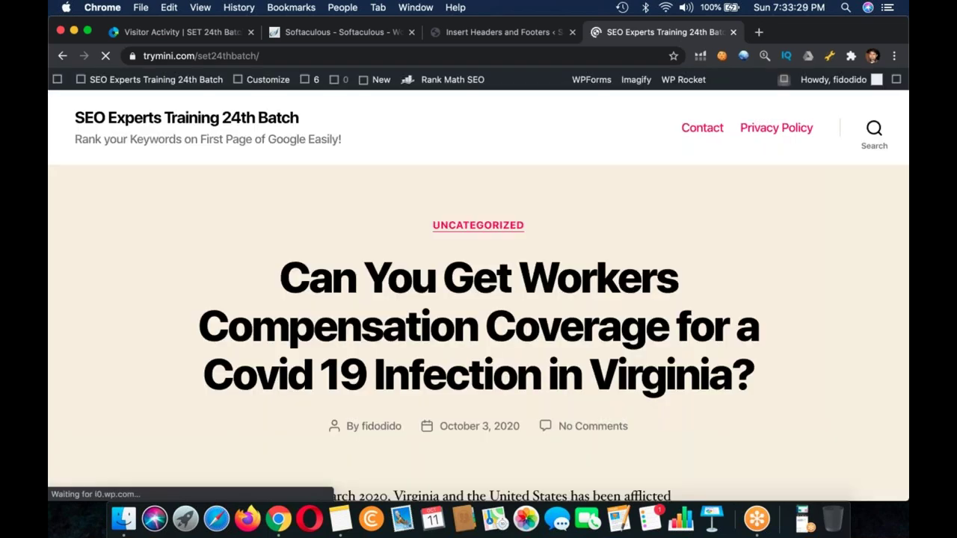
left_click(479, 327)
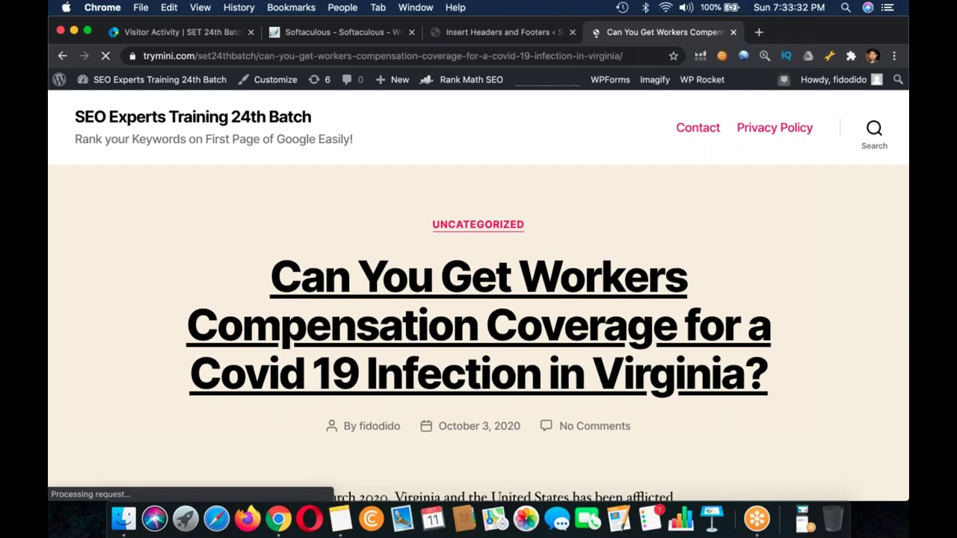
scroll(479, 299, "down", 10)
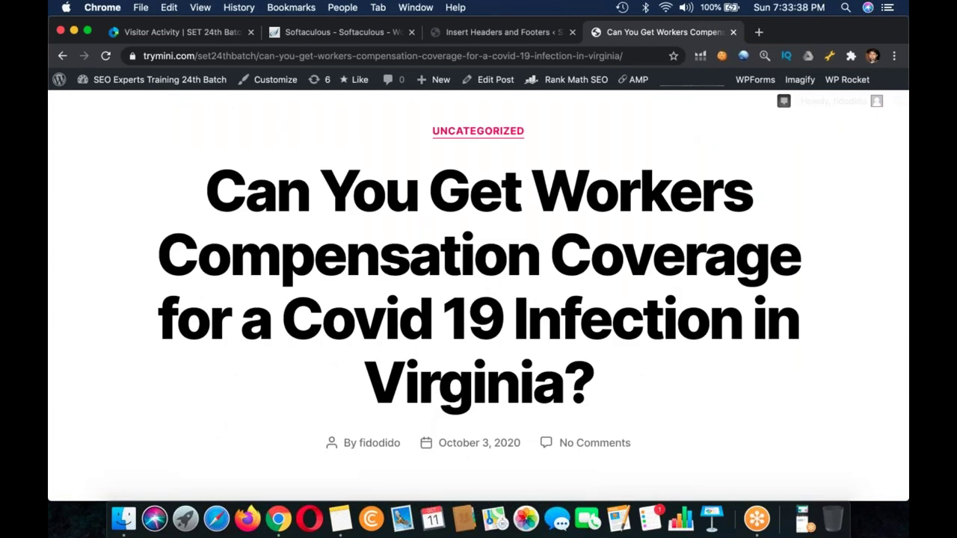
scroll(479, 299, "down", 3)
Return to Statcounter, reload Visitor Activity for the SET 24th Batch project, and check its Keyword Activity.
key("ctrl+shift+Tab")
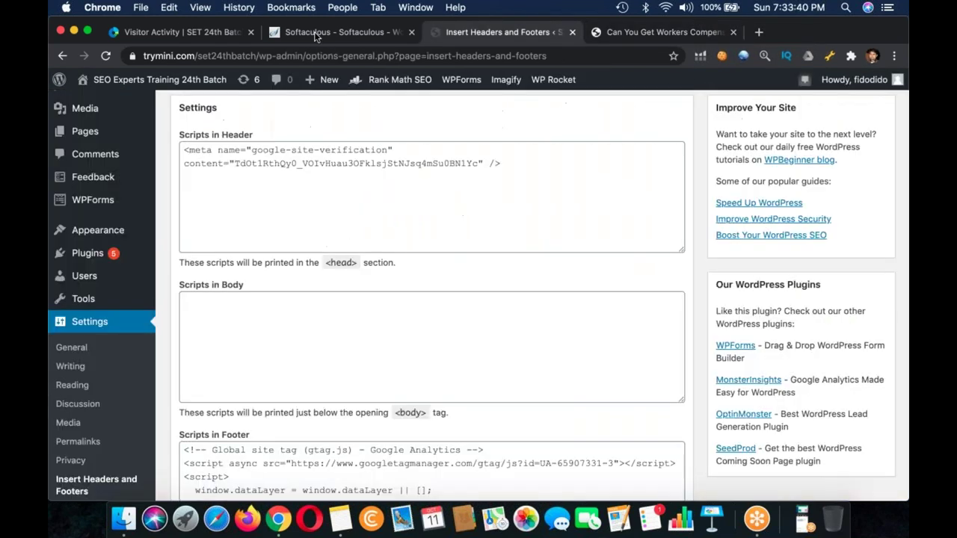
key("ctrl+shift+Tab")
key("ctrl+shift+Tab")
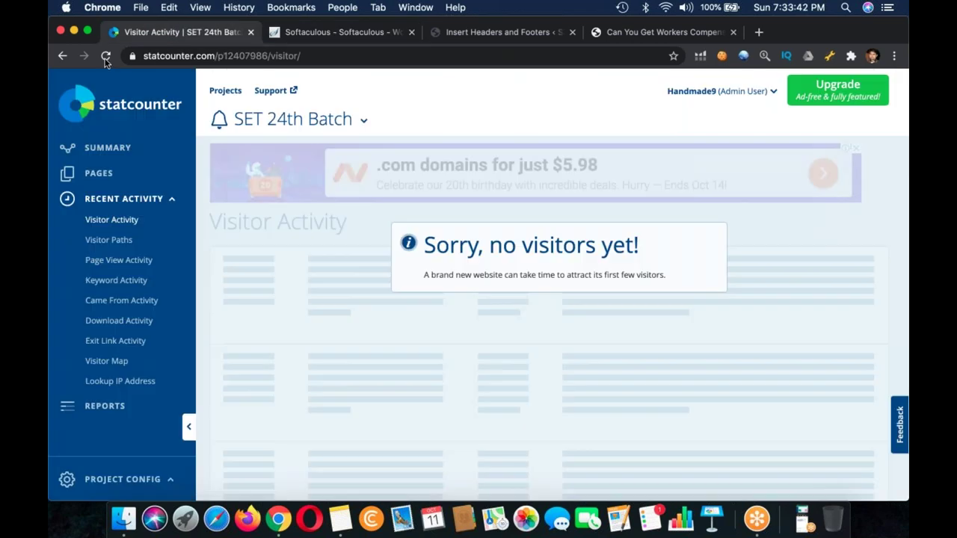
left_click(106, 61)
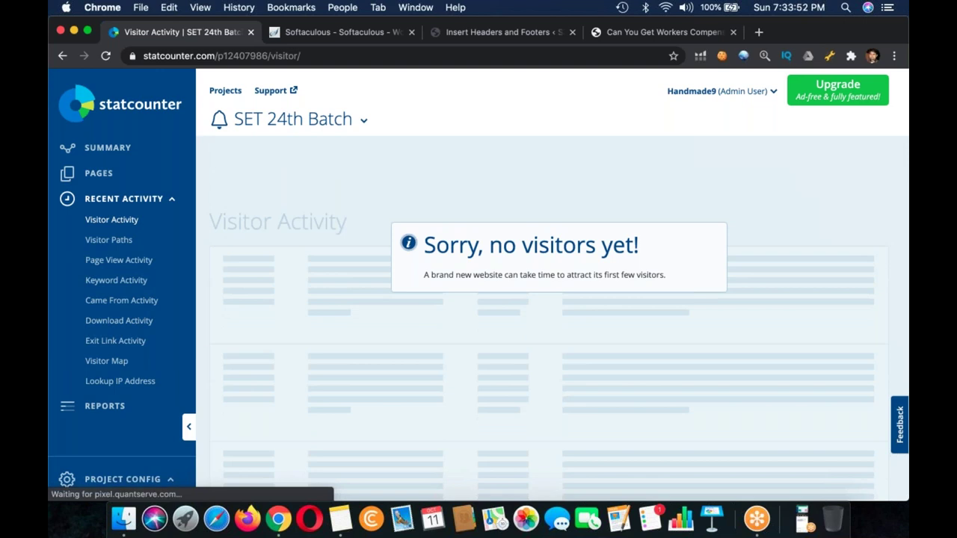
left_click(115, 280)
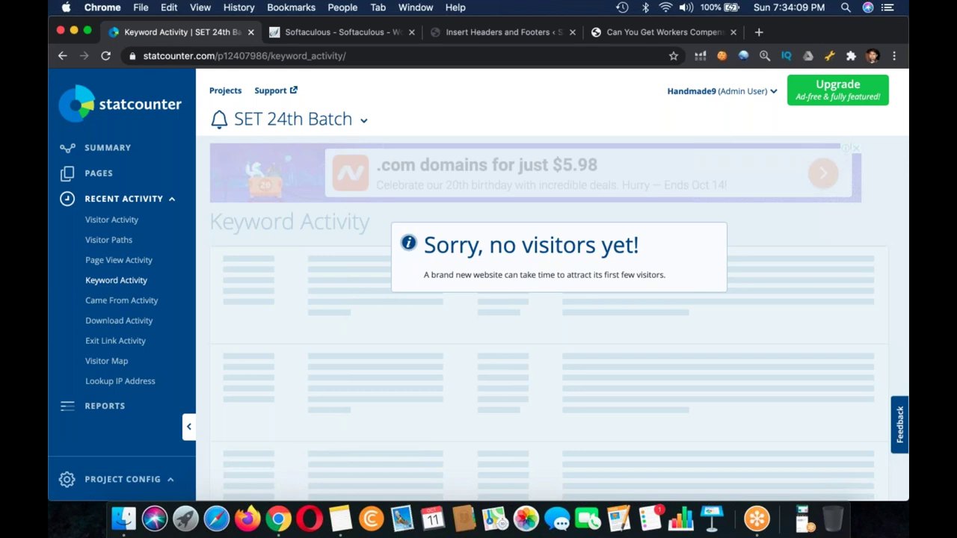
left_click(511, 33)
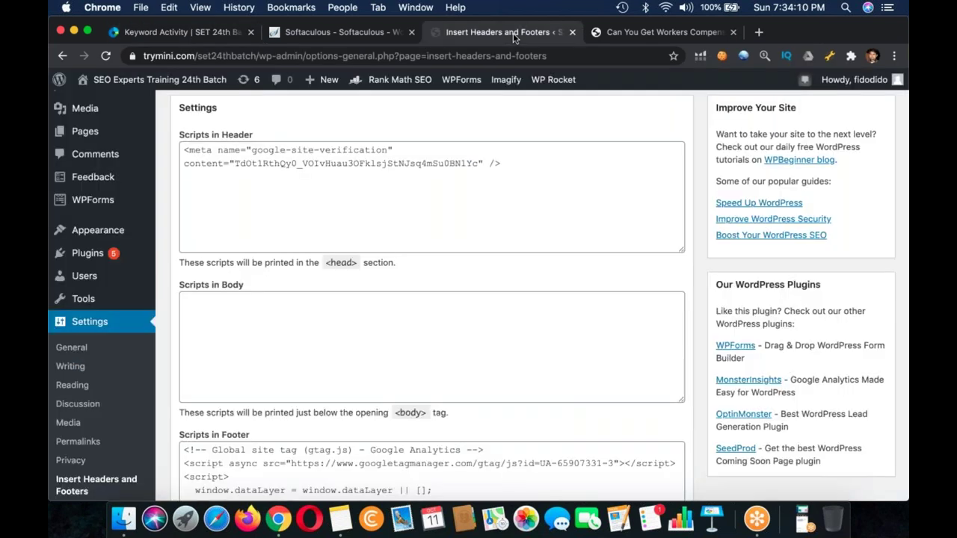
left_click(616, 39)
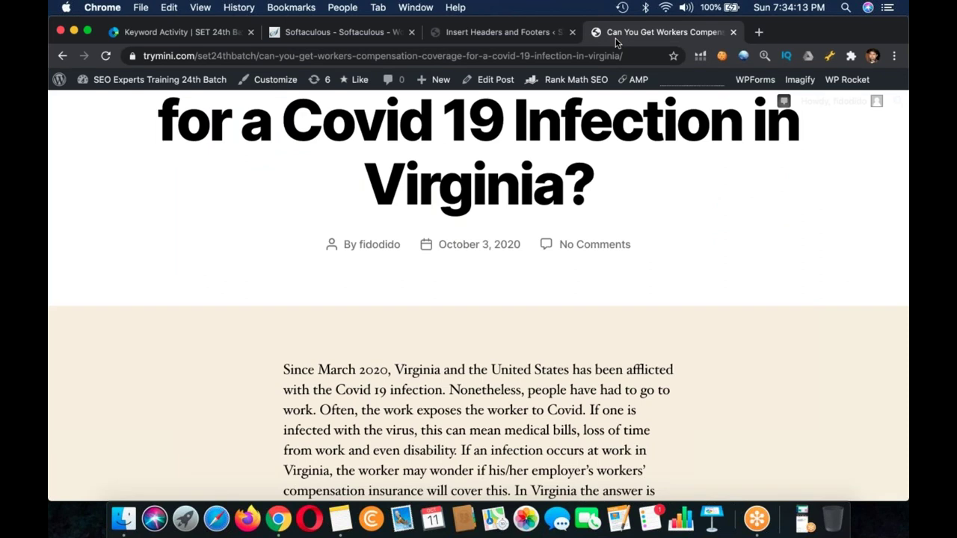
left_click(338, 524)
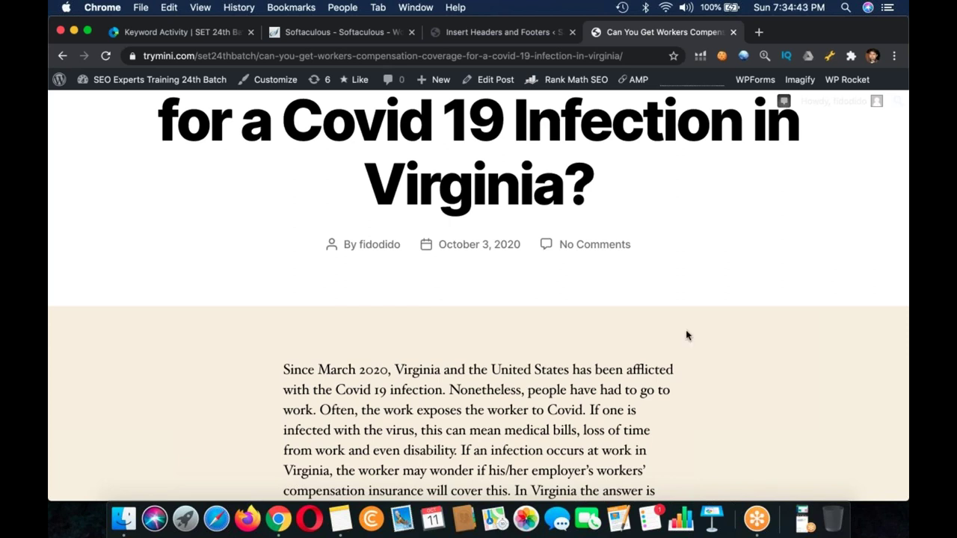
Switch to the lecture note in Notes and add the line "Amazon Affiliate Marketing" at its end.
left_click(340, 518)
scroll(437, 452, "up", 15)
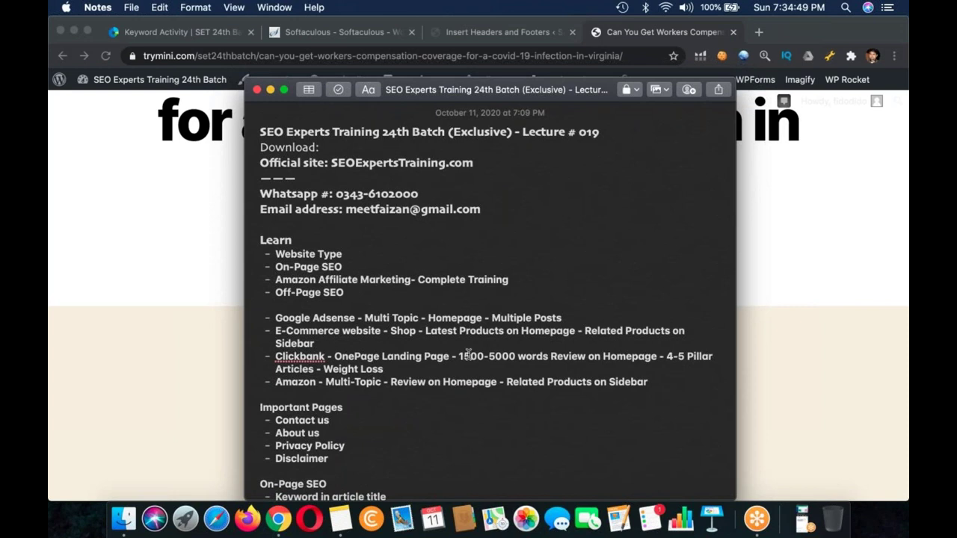
scroll(519, 287, "down", 15)
left_click(387, 492)
type("Amazon A")
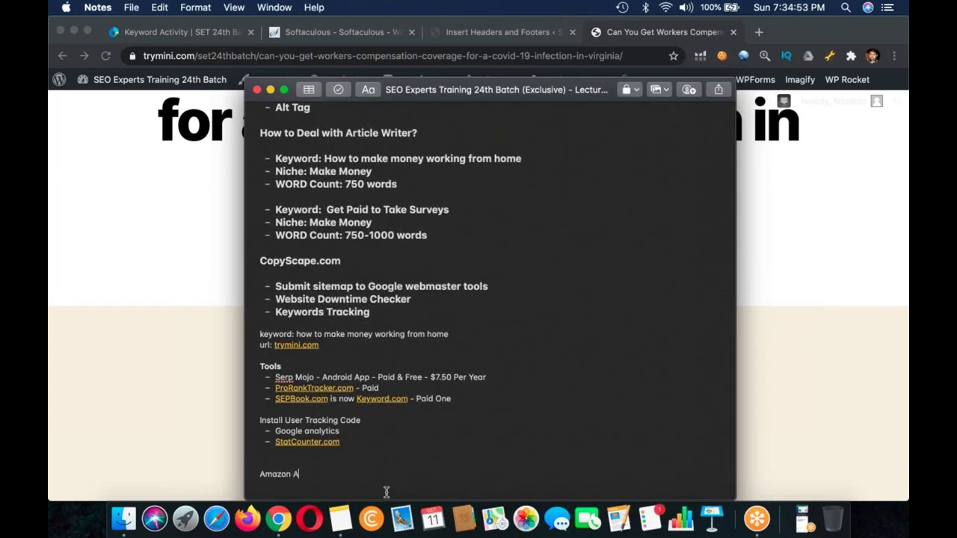
type("ffiliate Marketing")
key("Return")
Add the list item "Introduction" under the Amazon Affiliate Marketing line.
type("-")
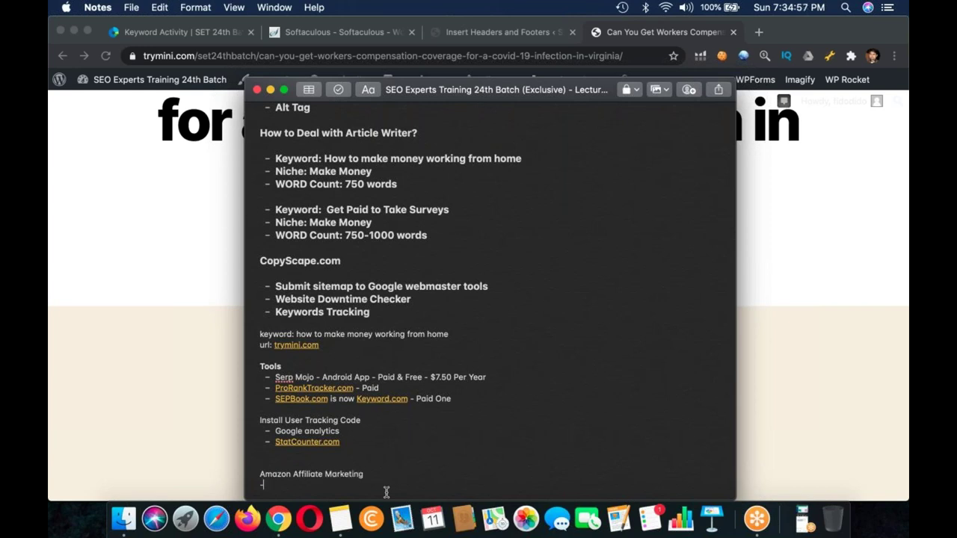
type(" Introdu")
key("BackSpace")
key("BackSpace")
key("BackSpace")
key("BackSpace")
key("BackSpace")
type("troduction")
Switch to Chrome and open amazon.com in a new browser tab.
left_click(758, 33)
type("amazon")
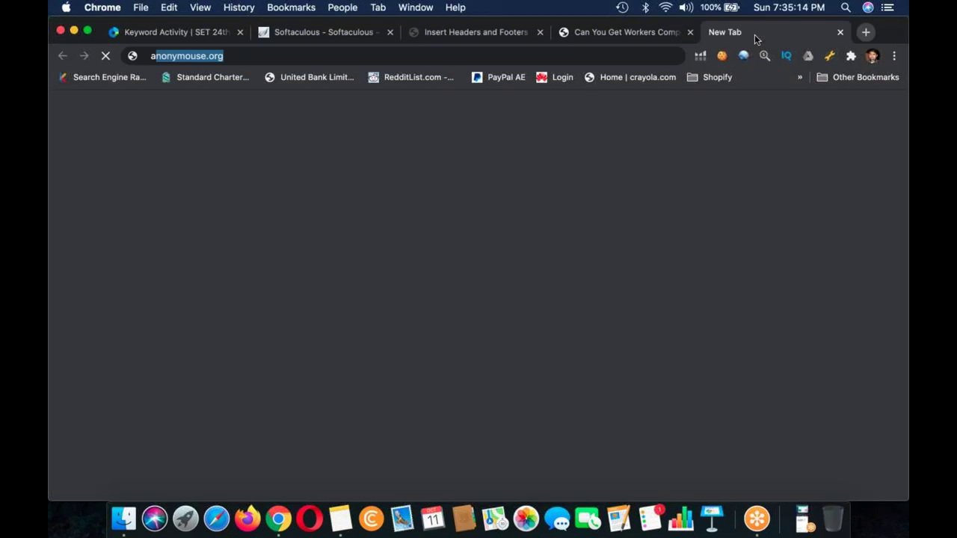
type(".com")
key("Return")
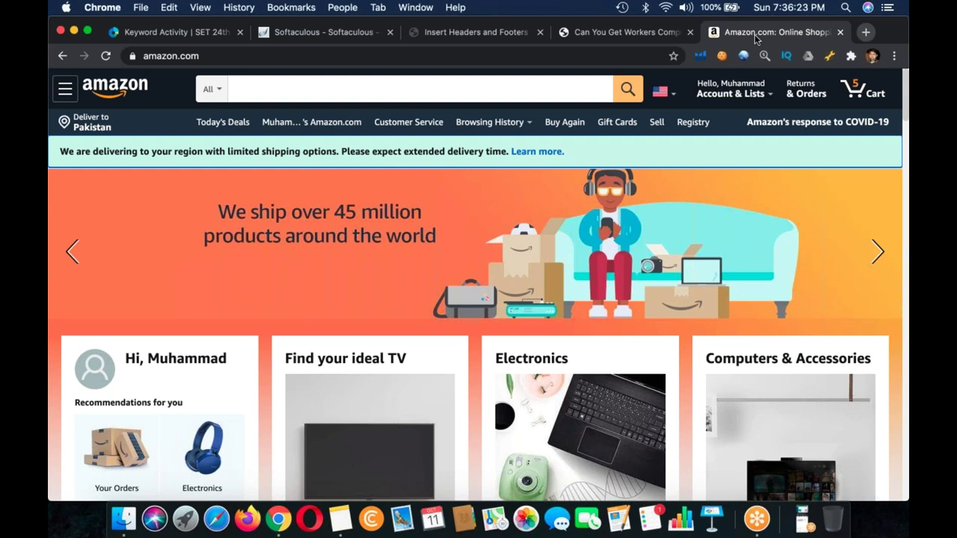
Switch to the lecture note in Notes and add the list item "How to Select a Product" under Introduction.
left_click(339, 519)
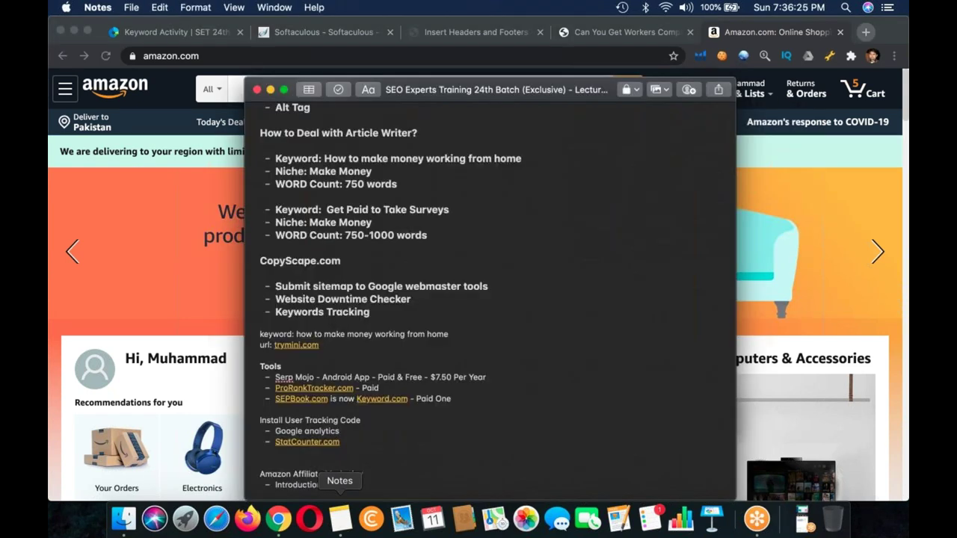
key("Return")
type("How ")
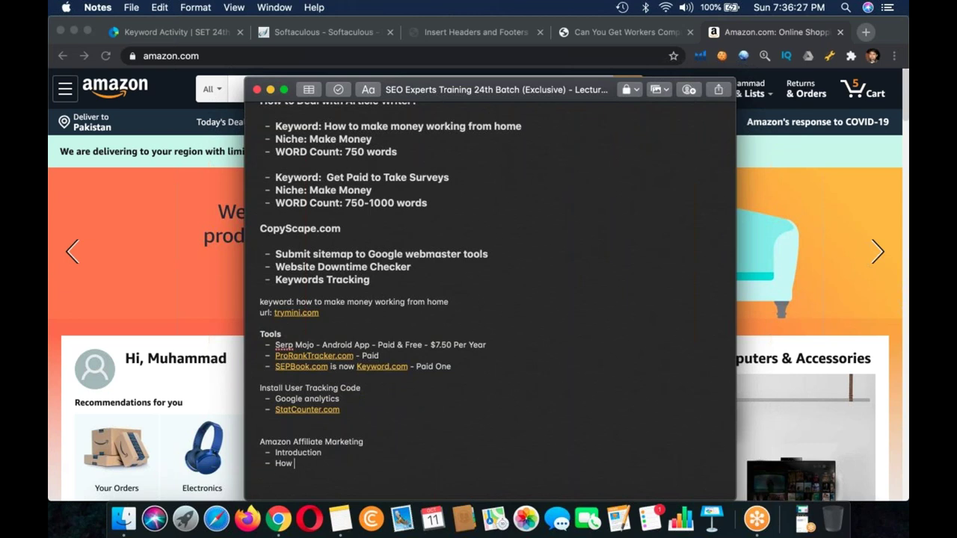
type("to Select a Product")
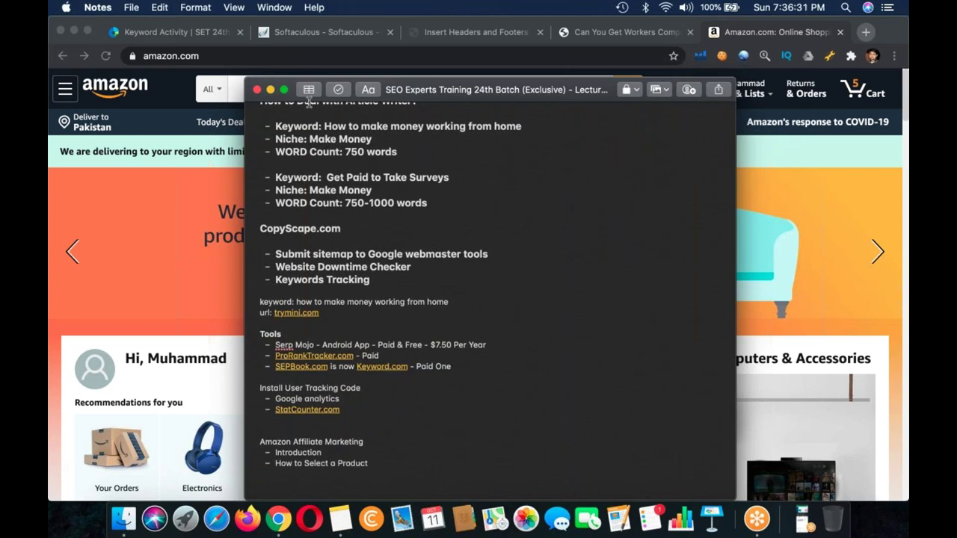
Return to the Amazon home page in Chrome, open its Home & Kitchen recommendations, and look over the categories.
key("super+Tab")
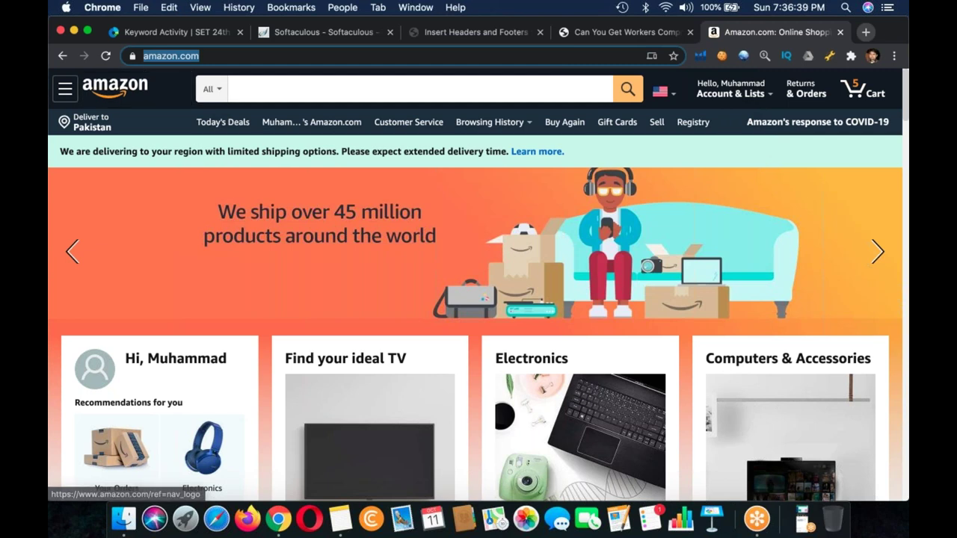
left_click(255, 55)
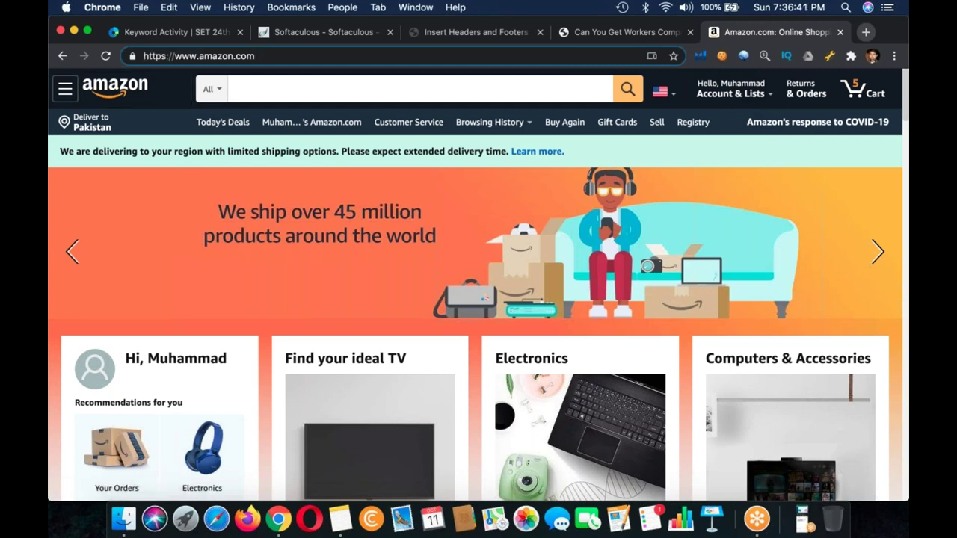
scroll(478, 300, "down", 5)
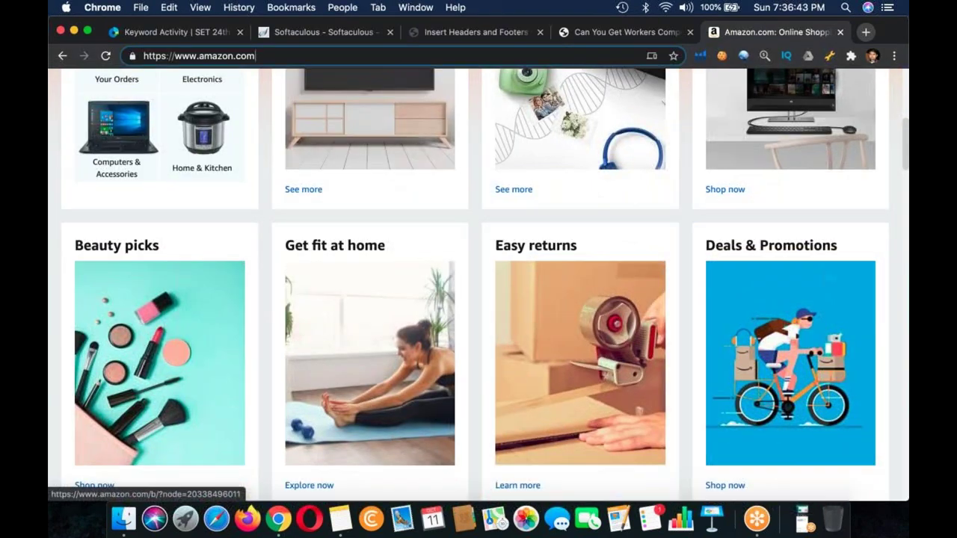
scroll(207, 206, "up", 2)
left_click(207, 206)
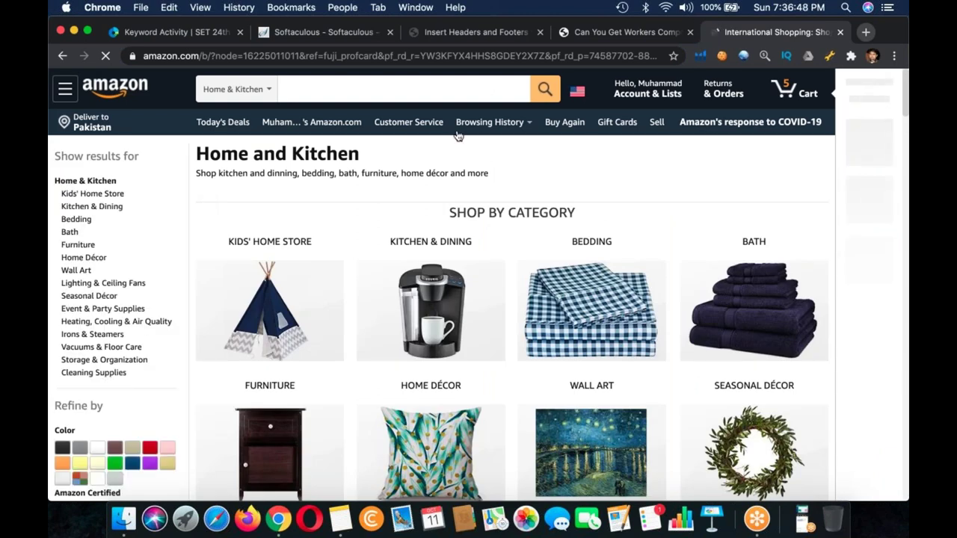
scroll(458, 135, "down", 5)
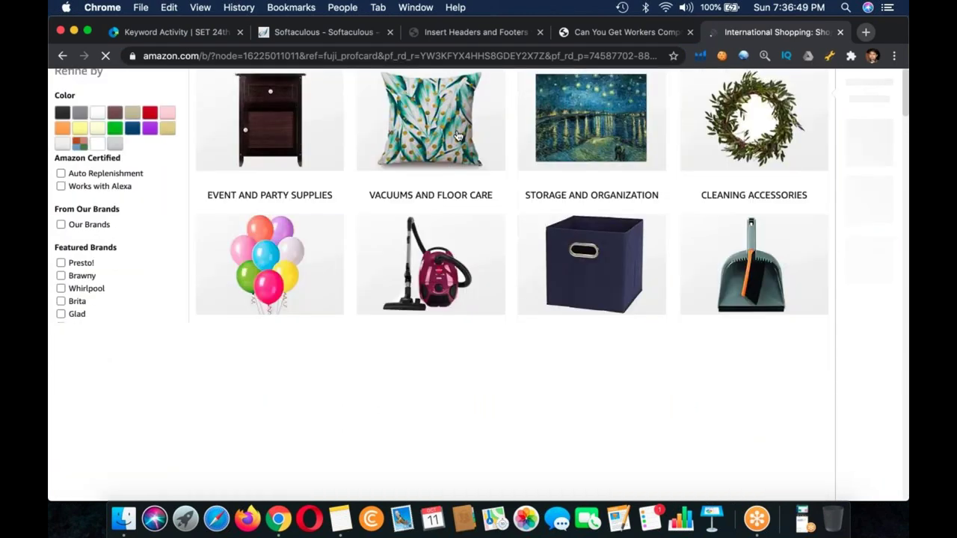
scroll(394, 263, "up", 5)
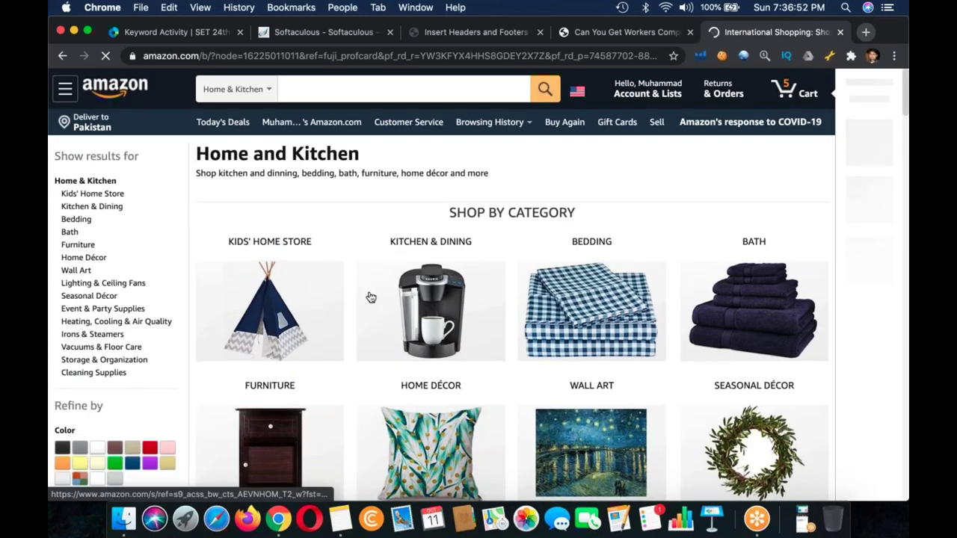
Open the Kitchen & Dining category and look through its product listings.
left_click(428, 308)
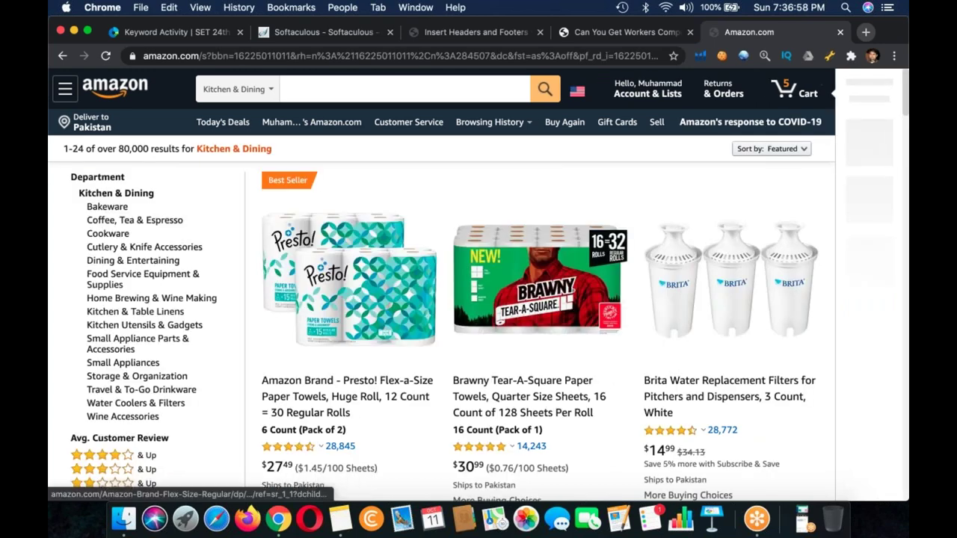
scroll(442, 284, "down", 6)
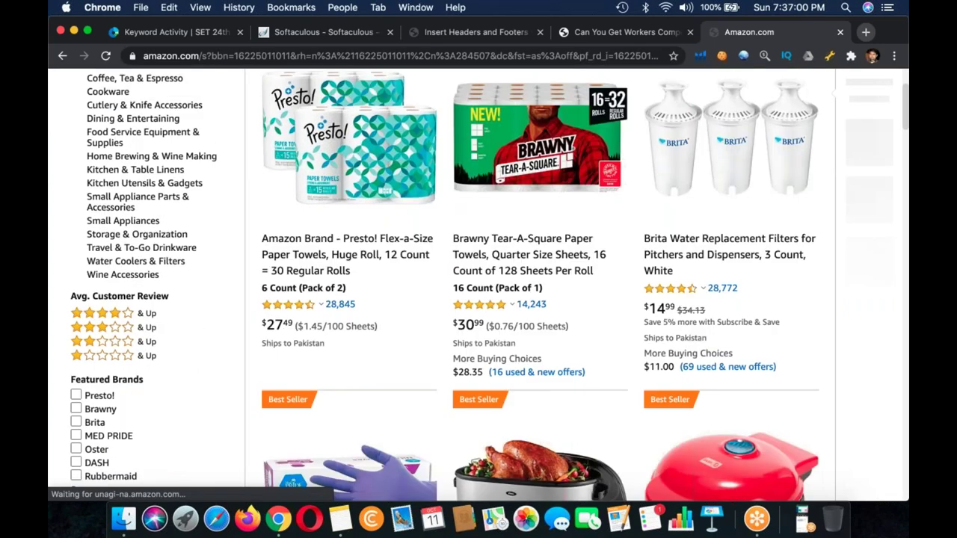
scroll(454, 292, "down", 1)
scroll(396, 348, "down", 4)
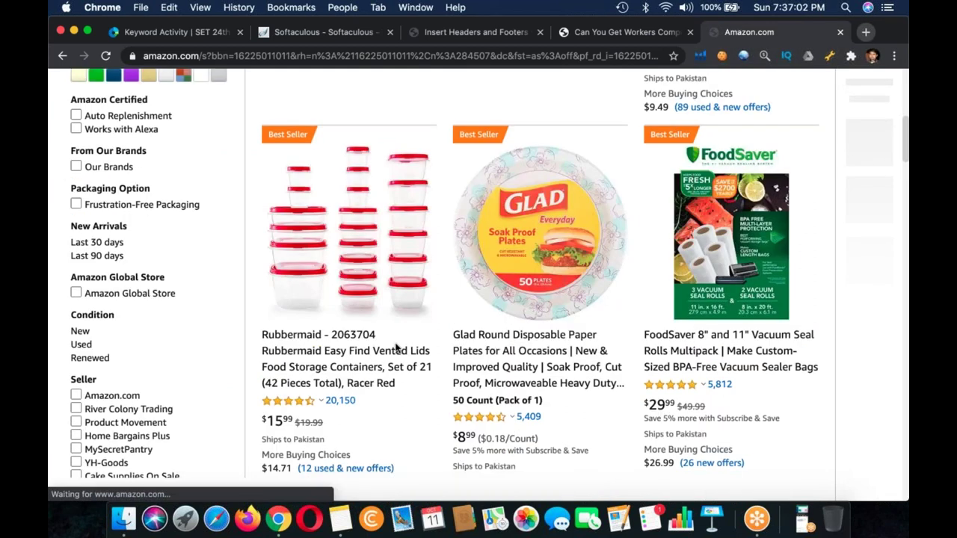
scroll(397, 348, "down", 1)
Switch back to Notes and add the list item "Product Selection Criteria" to the Amazon Affiliate Marketing list.
key("super+Tab")
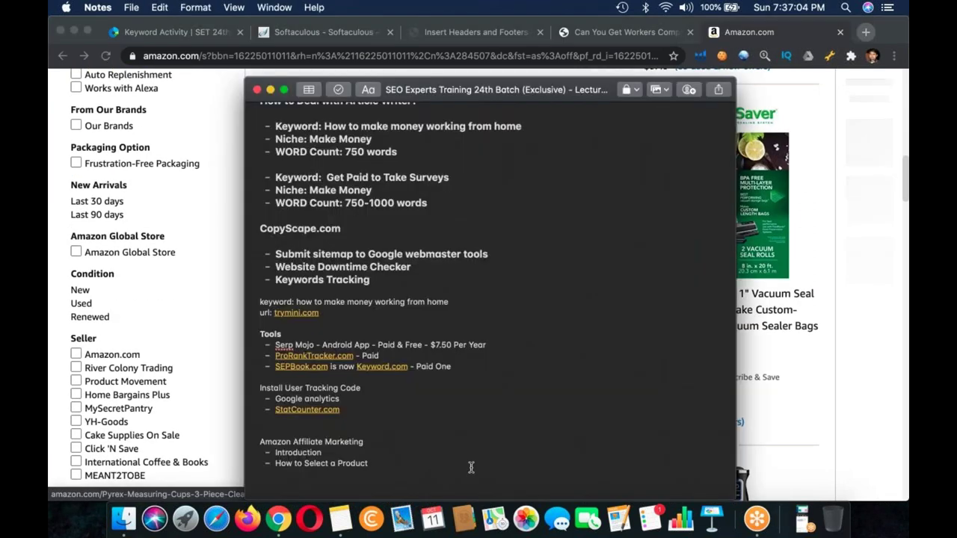
key("Return")
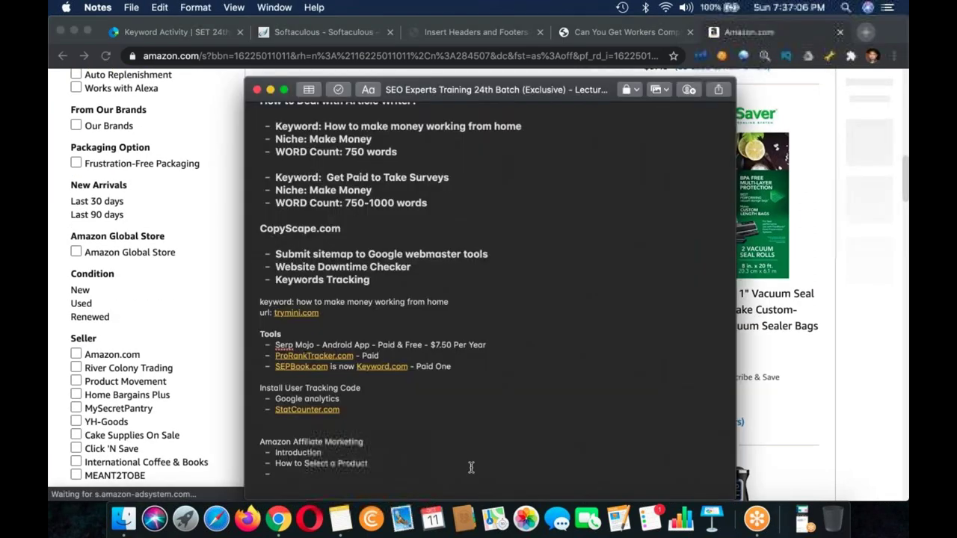
type("Product")
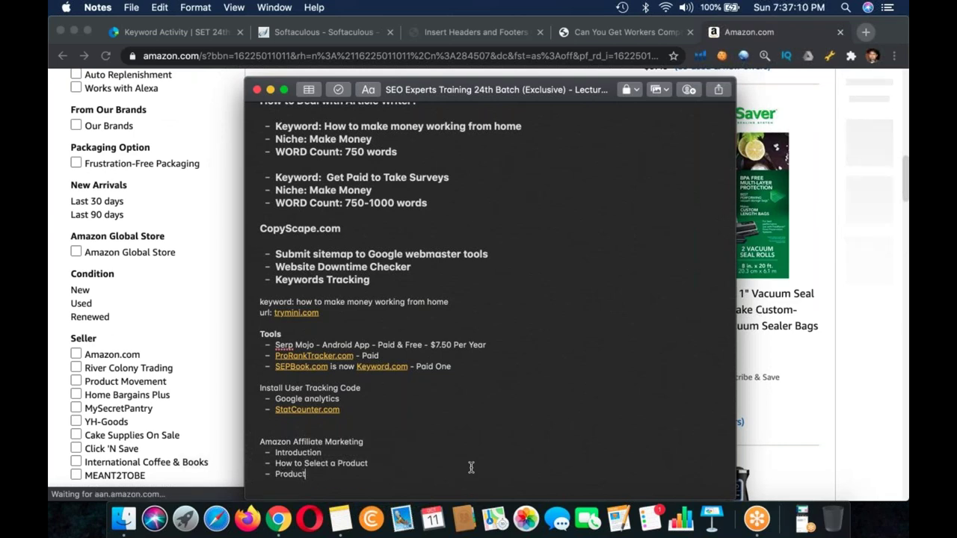
type(" Select")
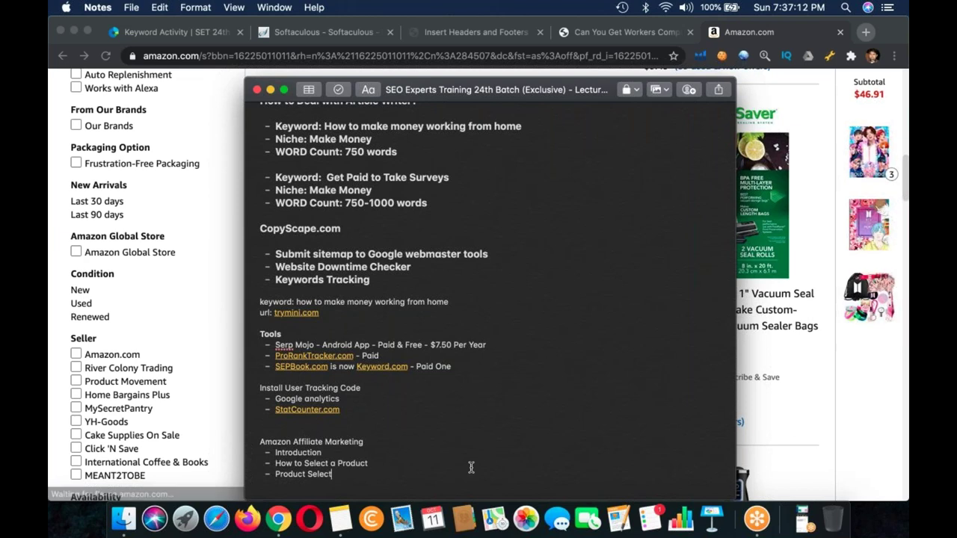
type("ion Criteria")
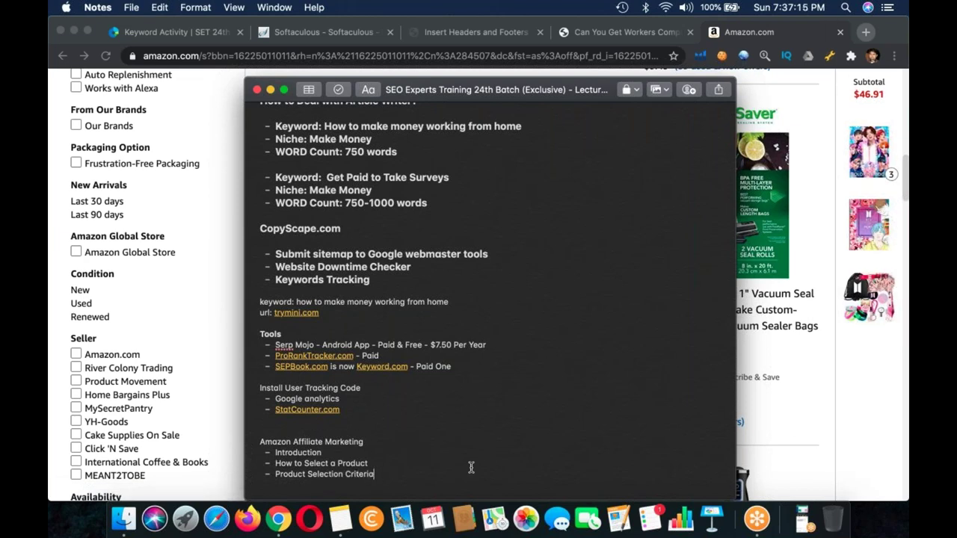
Add the list item "Keyword Selection Criteria" and end the list, leaving a blank line below it.
key("Return")
type("Keyword Selection Cri")
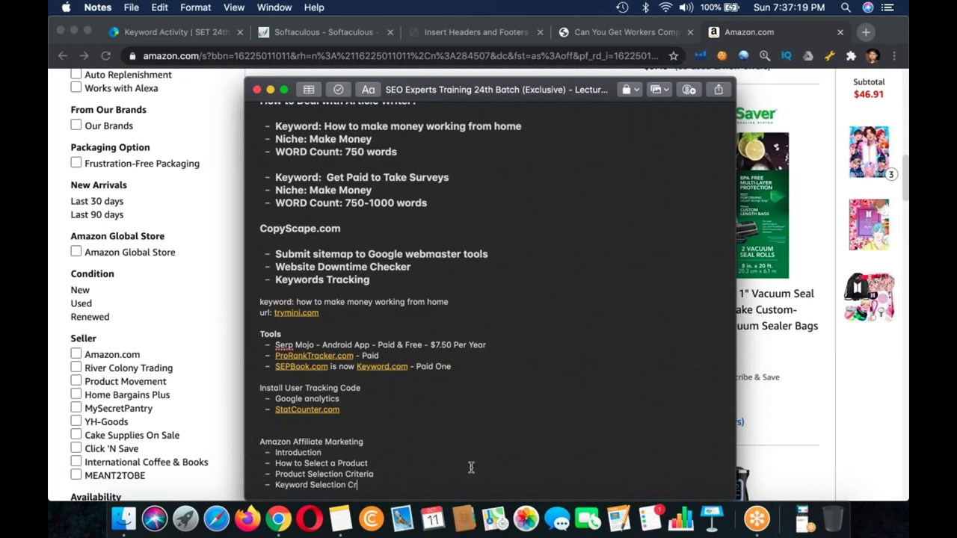
type("teria")
key("Return")
key("Return")
key("Return")
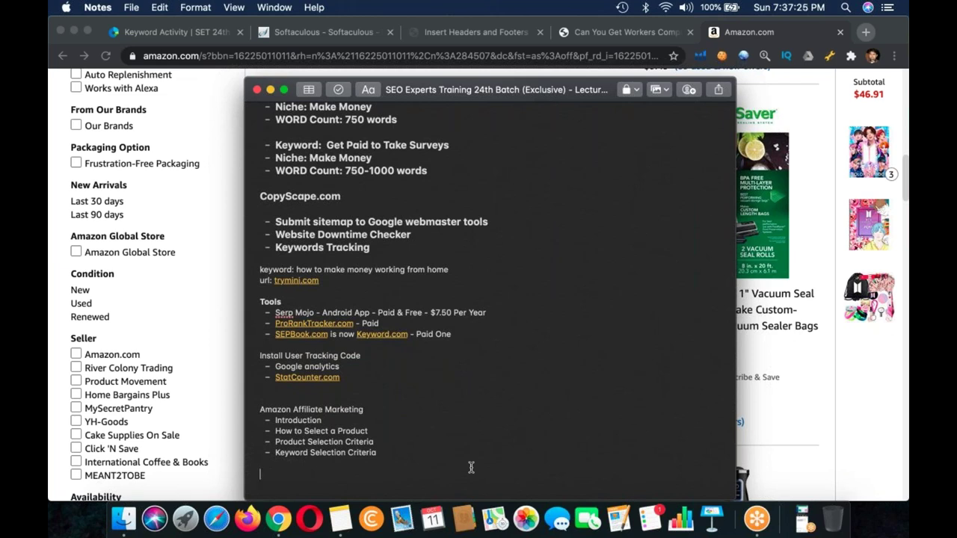
Return to Chrome, look further through the Kitchen & Dining listings, and close the four tabs other than Amazon.
left_click(55, 425)
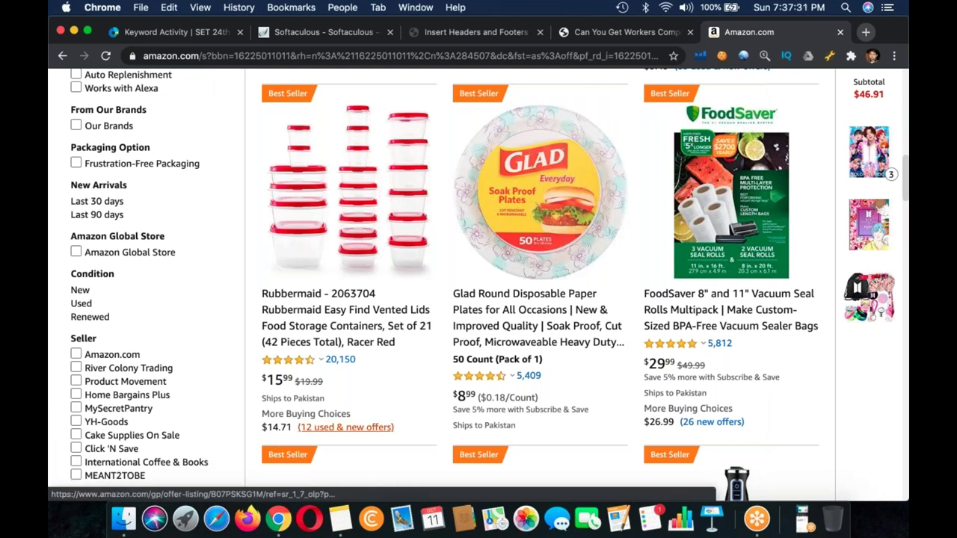
scroll(524, 314, "down", 10)
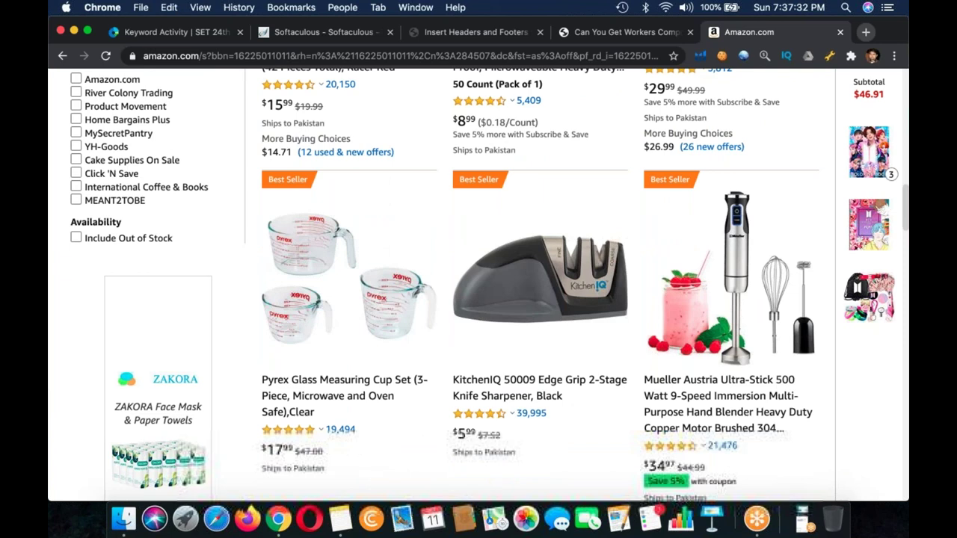
key("super+l")
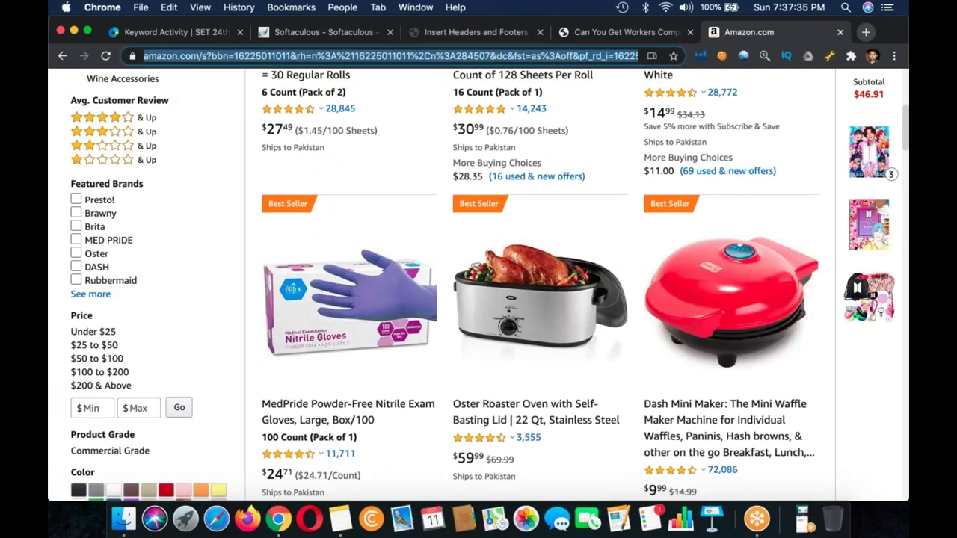
left_click(239, 32)
left_click(239, 32)
left_click(238, 33)
left_click(238, 32)
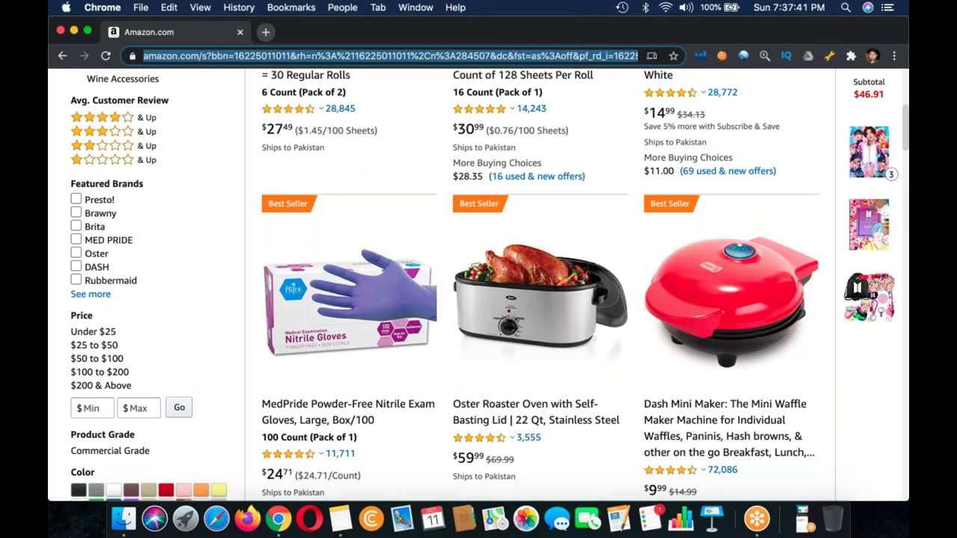
type("best-")
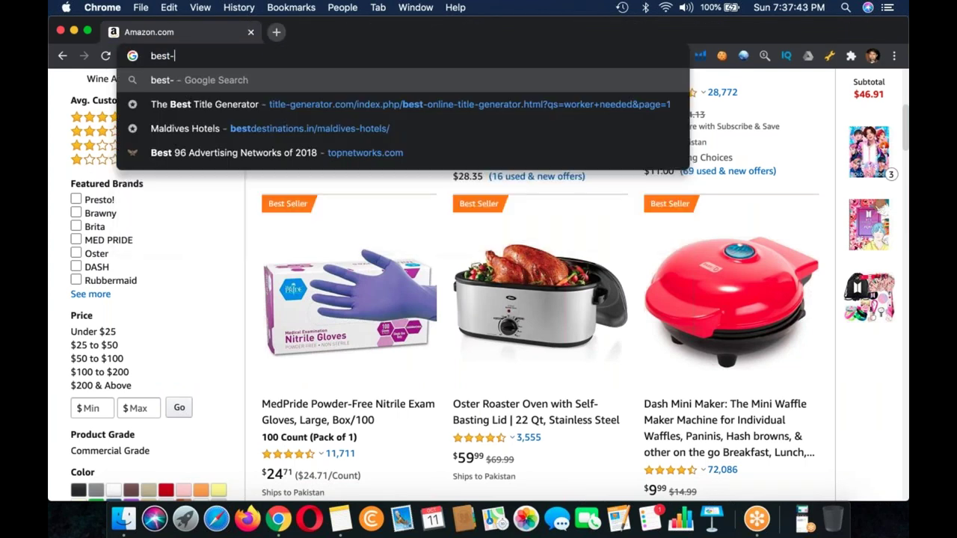
type("s")
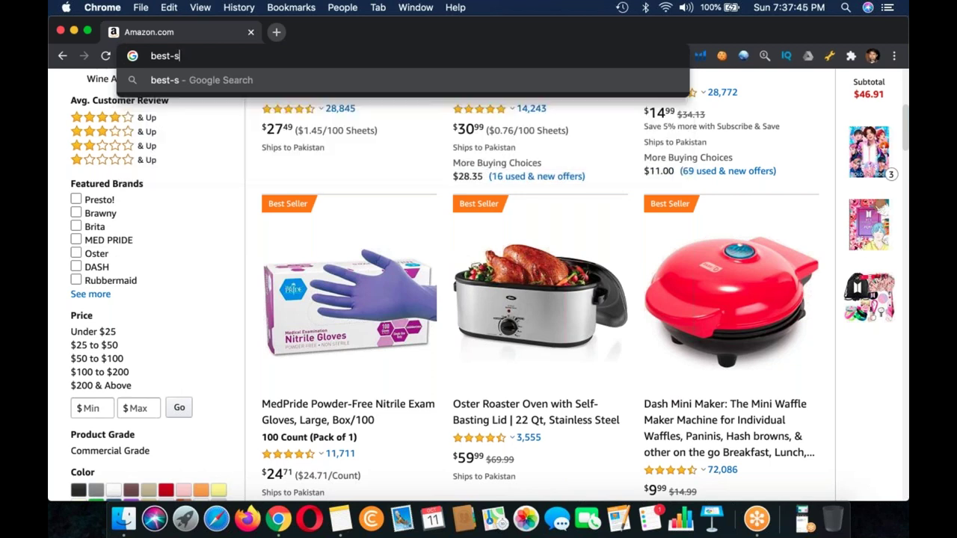
key("BackSpace")
key("BackSpace")
key("BackSpace")
key("BackSpace")
key("BackSpace")
key("BackSpace")
Search Google for "amazon best selling" and open the Amazon.com Best Sellers result.
type("amazon ")
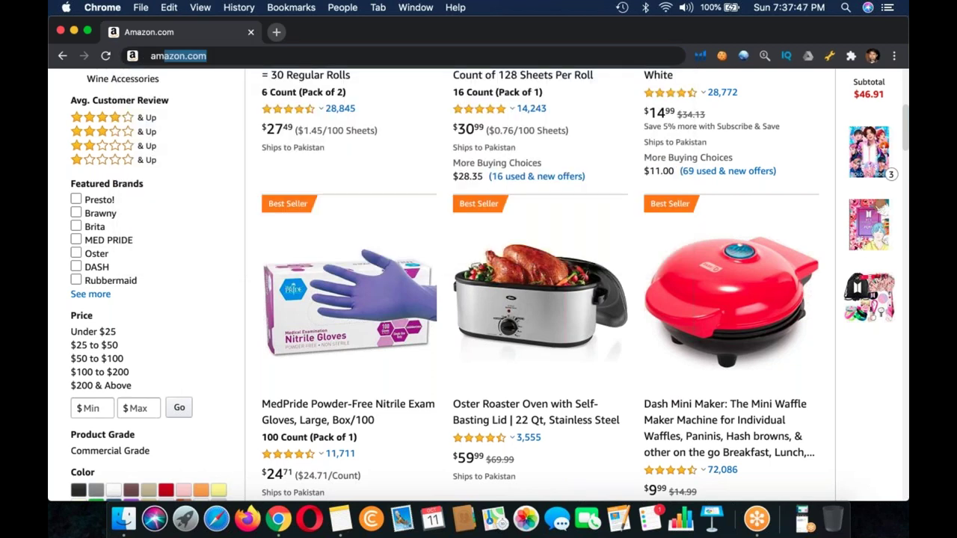
type("best s")
key("BackSpace")
key("BackSpace")
type("sel")
key("BackSpace")
key("BackSpace")
key("BackSpace")
type("selling")
key("Return")
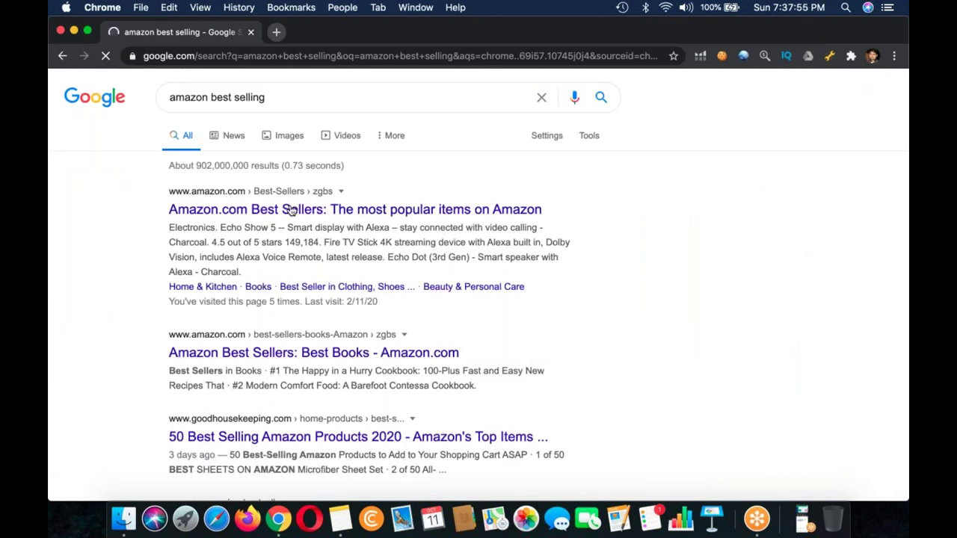
left_click(290, 210)
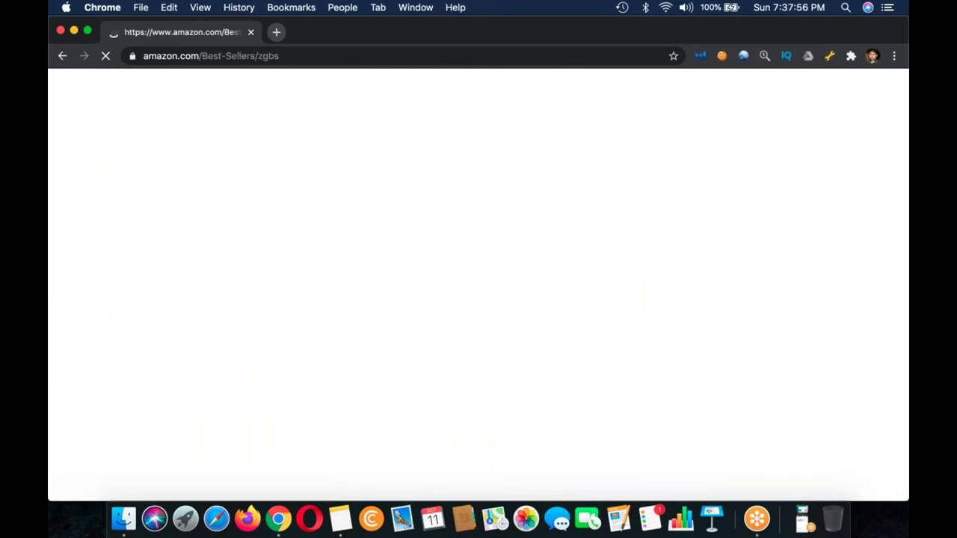
left_click(340, 519)
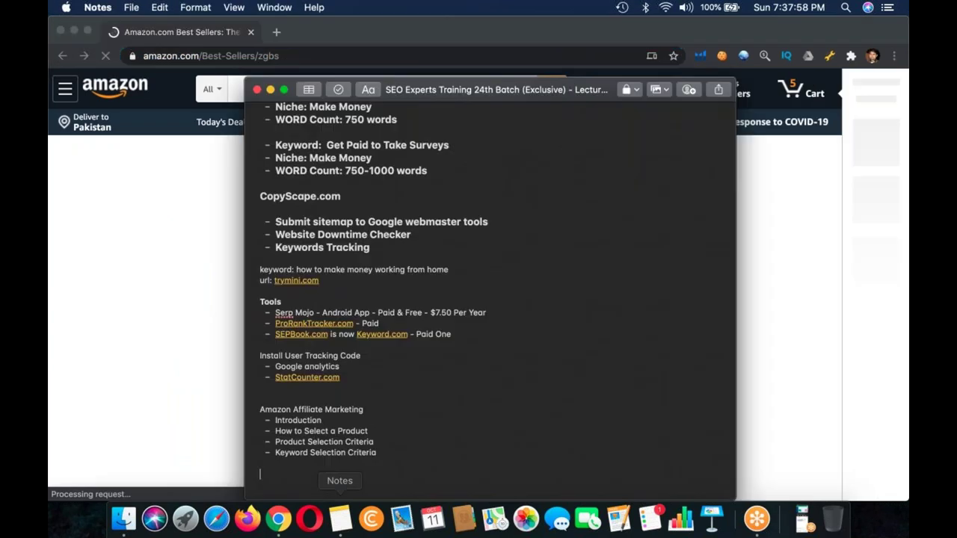
type("Ama")
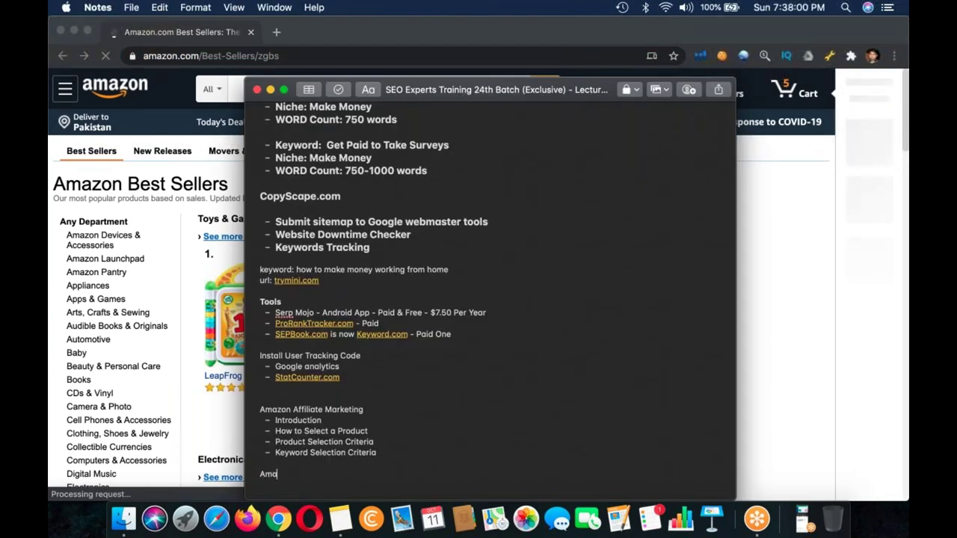
type("zon Best ")
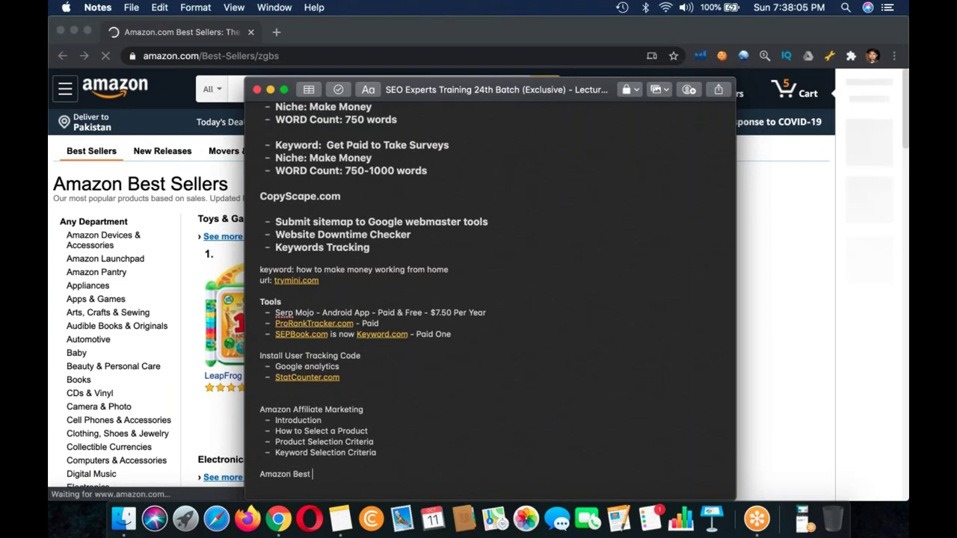
type("Sellers :")
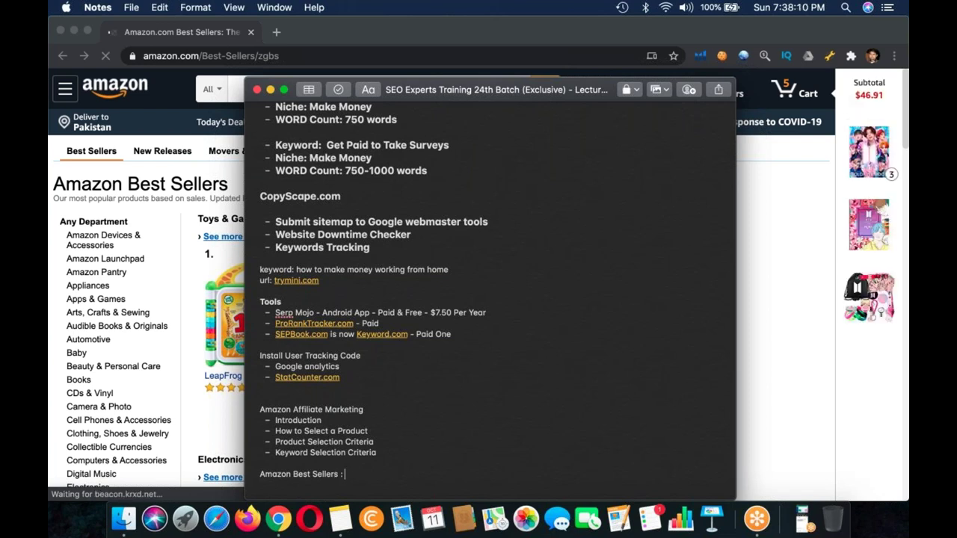
type("https://www.amazon.com/Best-Sellers/zgbs")
Make the label "Amazon Best Sellers :" bold, leaving out the URL after it.
left_click(343, 475)
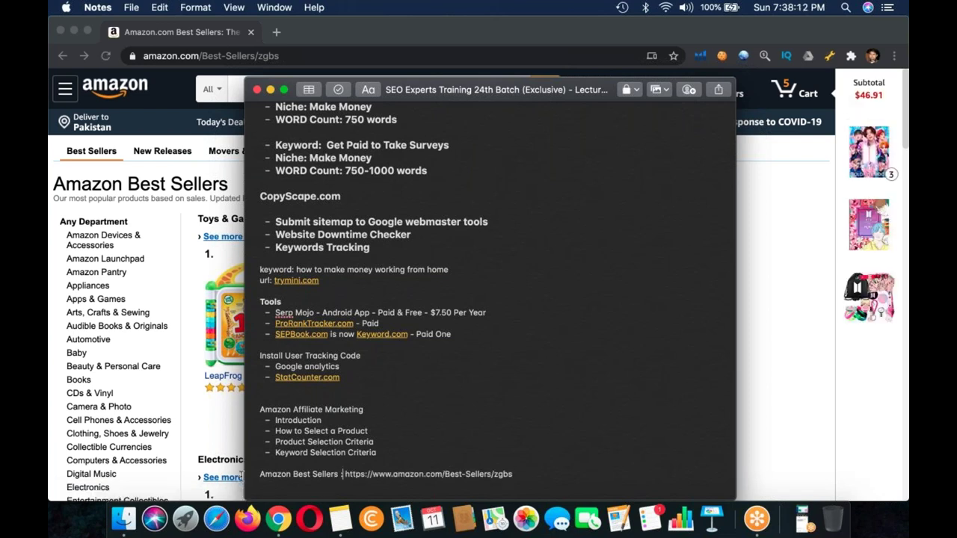
key("super+shift+Left")
key("super+b")
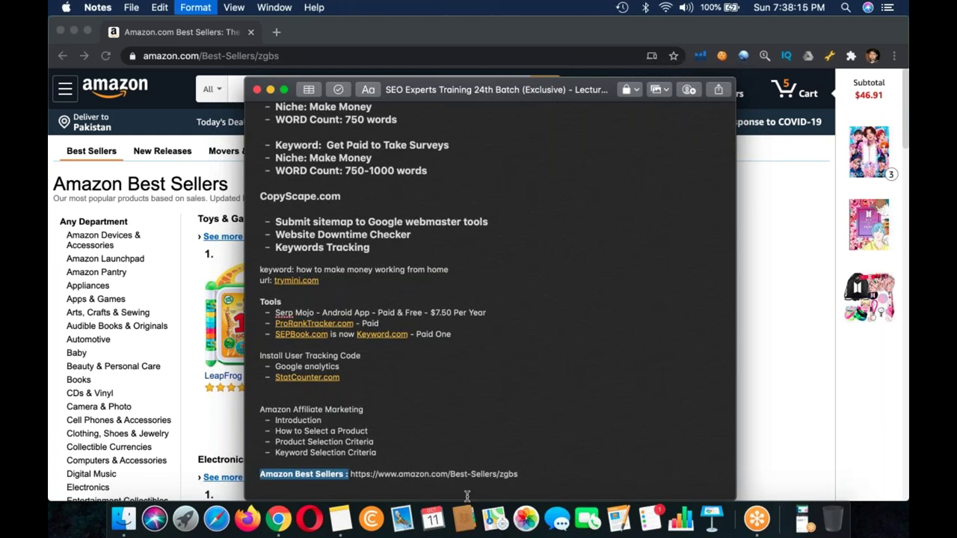
Enlarge the note text from the "keyword: how to make money working from home" line through the Amazon Best Sellers line.
left_click_drag(545, 475, 167, 256)
key("super+plus")
key("super+plus")
key("super+plus")
key("super+plus")
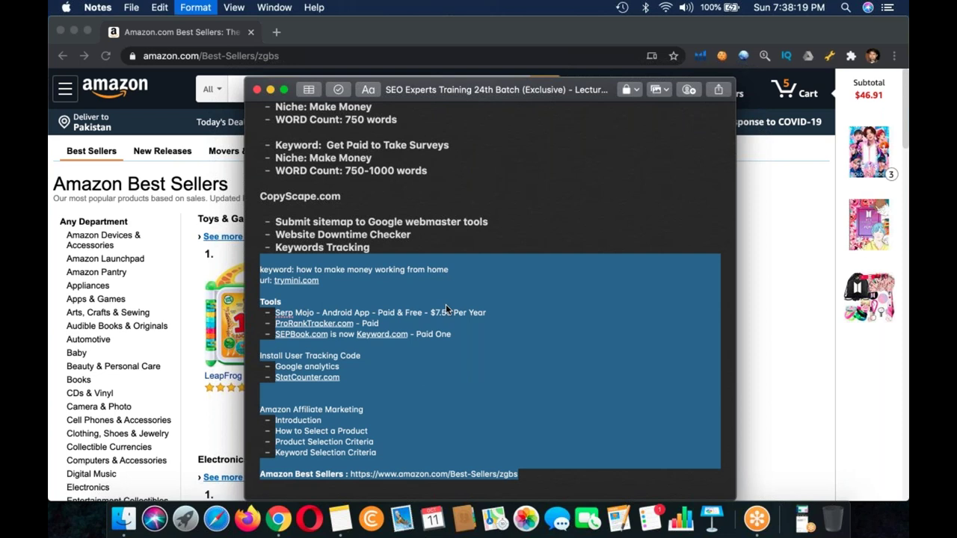
left_click(407, 273)
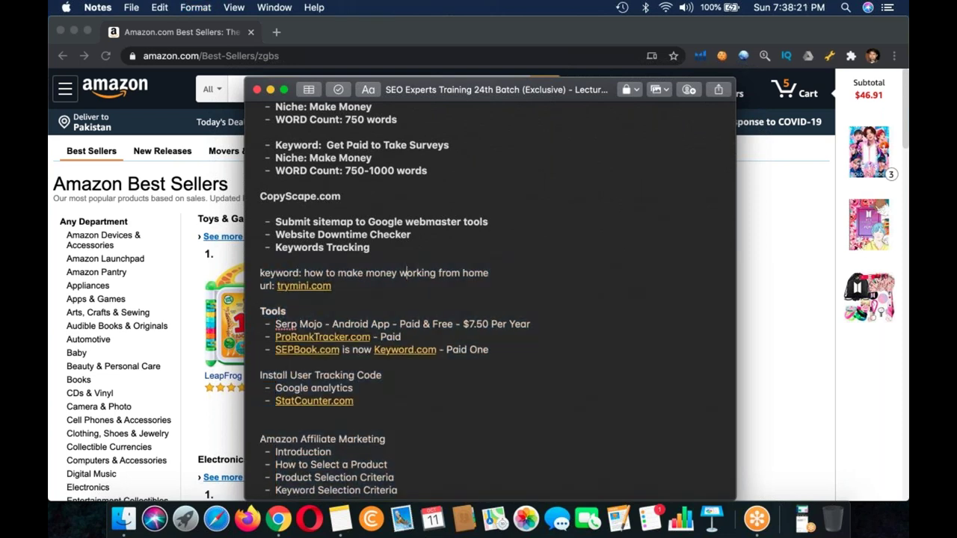
Make the headings "Install User Tracking Code" and "Amazon Affiliate Marketing" bold.
scroll(327, 374, "down", 3)
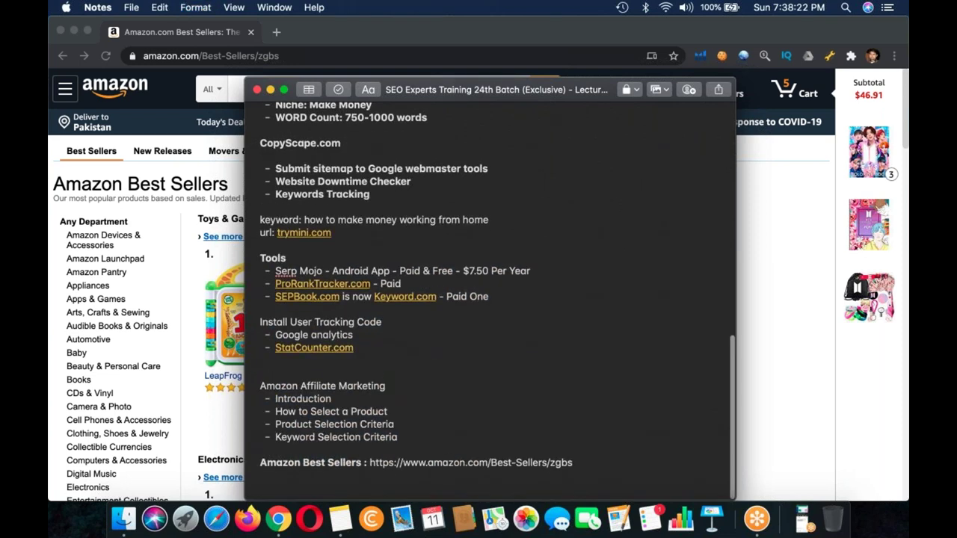
triple_click(327, 322)
triple_click(327, 386)
key("super+b")
left_click(388, 411)
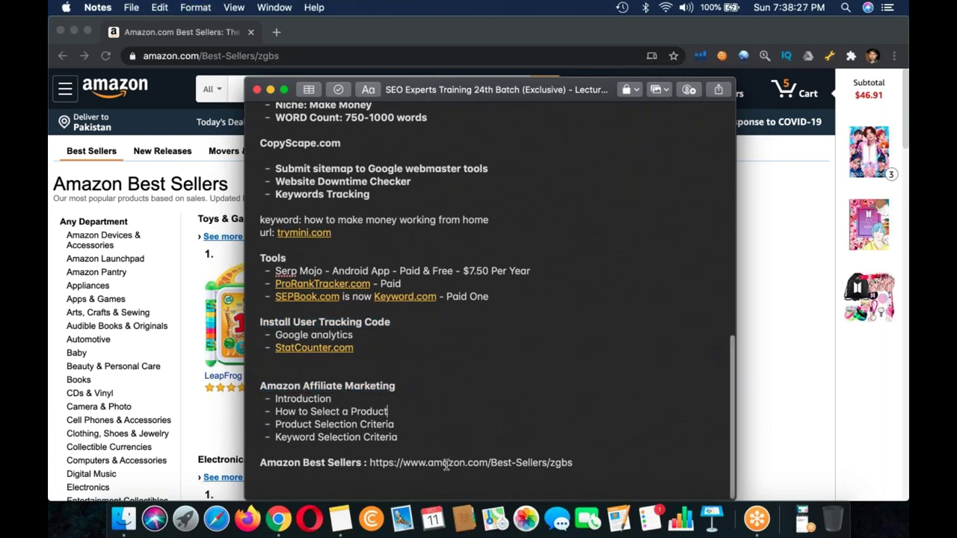
left_click(640, 462)
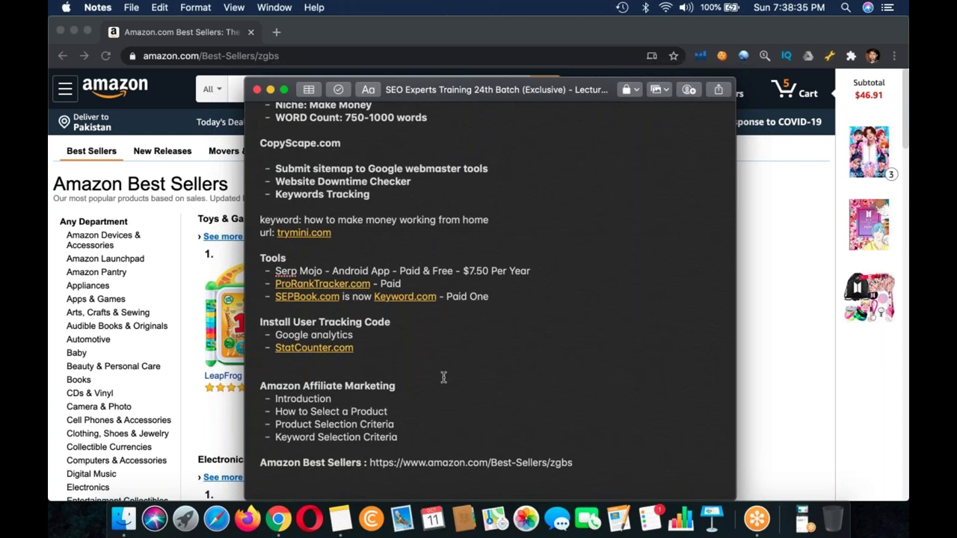
Switch to Chrome, look through the Amazon Best Sellers, and open the Echo Dot (3rd Gen) product page from Electronics.
key("super+Tab")
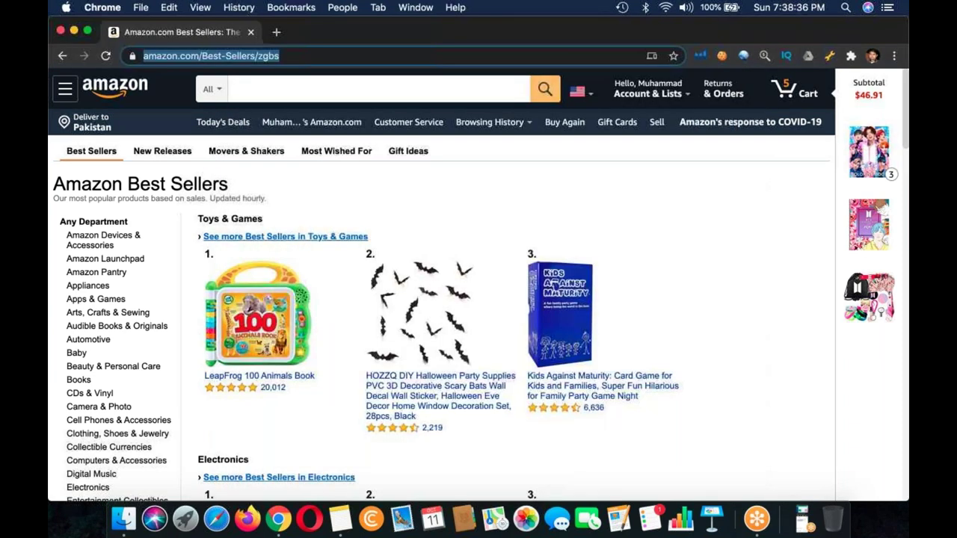
scroll(91, 304, "down", 5)
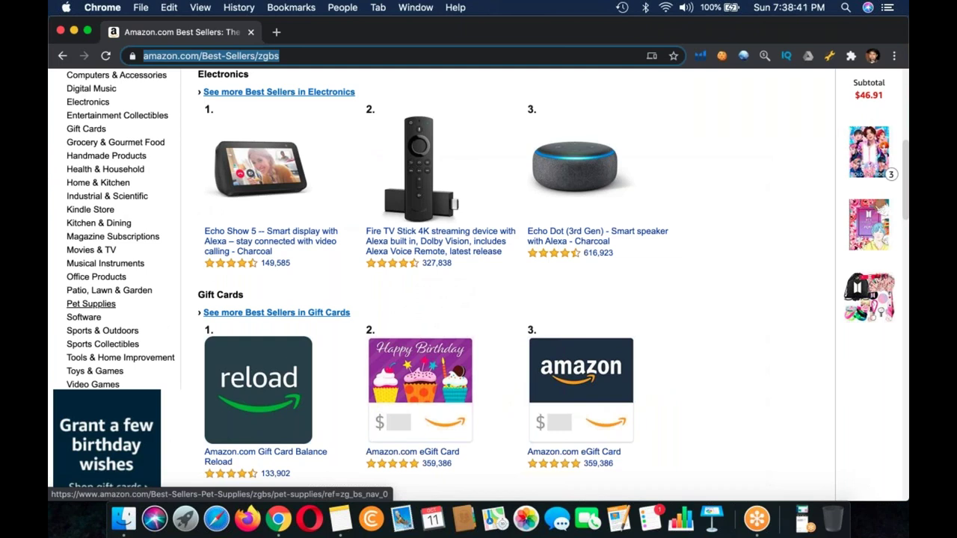
scroll(91, 301, "down", 2)
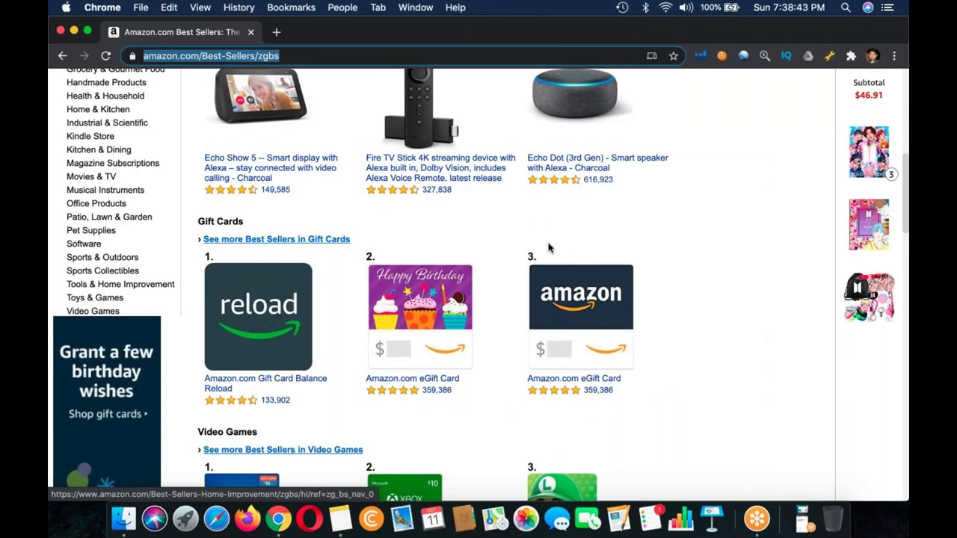
left_click(591, 163)
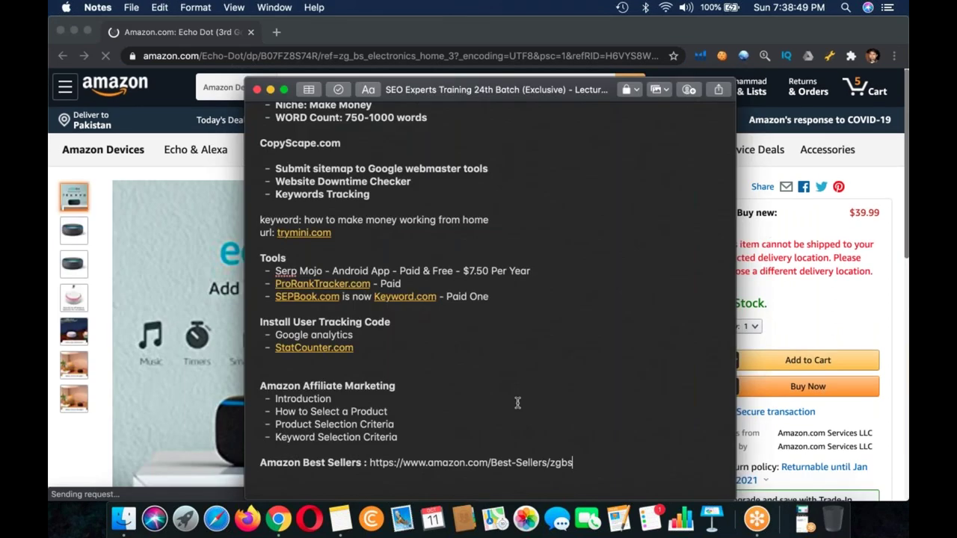
Return to Notes and add the heading "Product Selection Criteria" below the Amazon Best Sellers line.
key("Return")
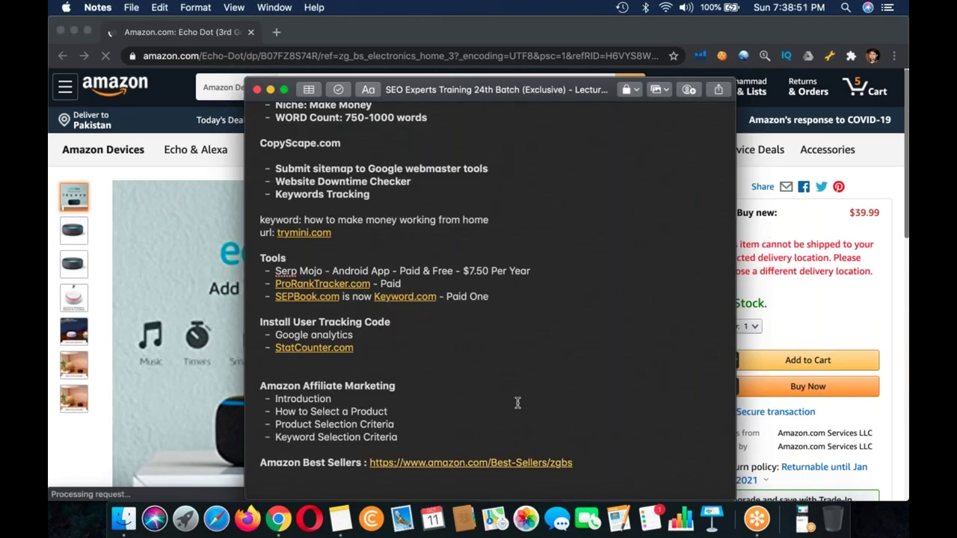
type("Product Selection C")
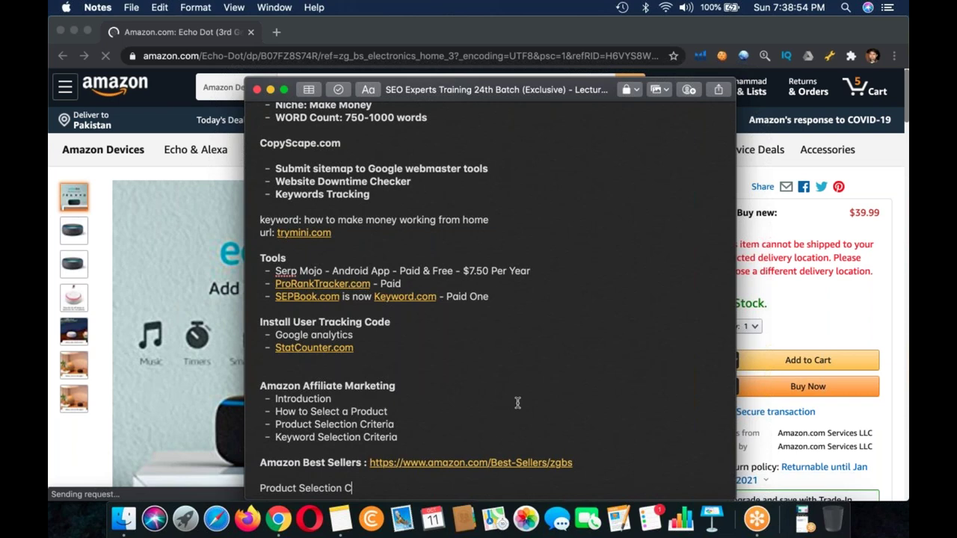
type("rt")
key("BackSpace")
type("itr")
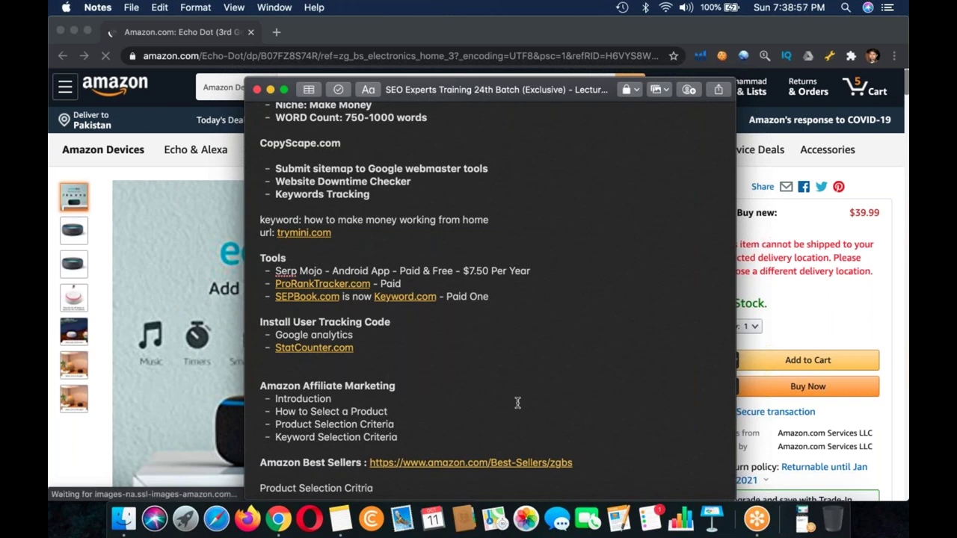
key("BackSpace")
type("e")
type("ria")
key("Return")
List the criteria "Product type: Best Selling" and "Category: Any" as dashed items under Product Selection Criteria.
type("- Product type:")
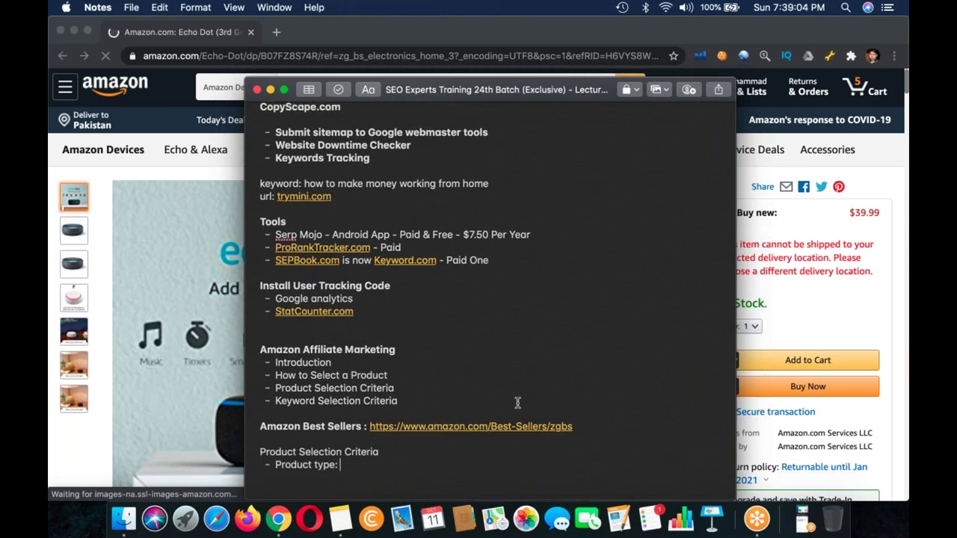
type(" Bet")
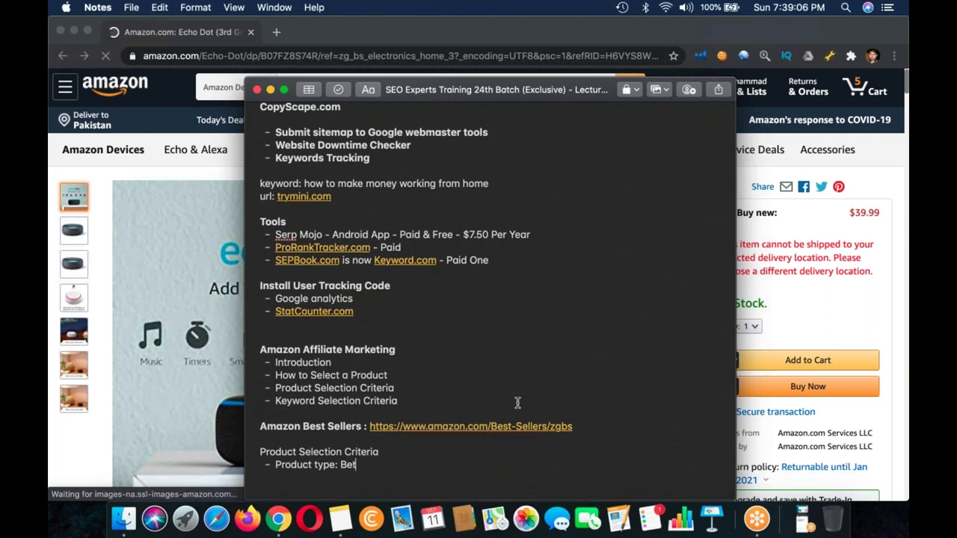
key("BackSpace")
type("st Selling")
key("Return")
type("Category: A")
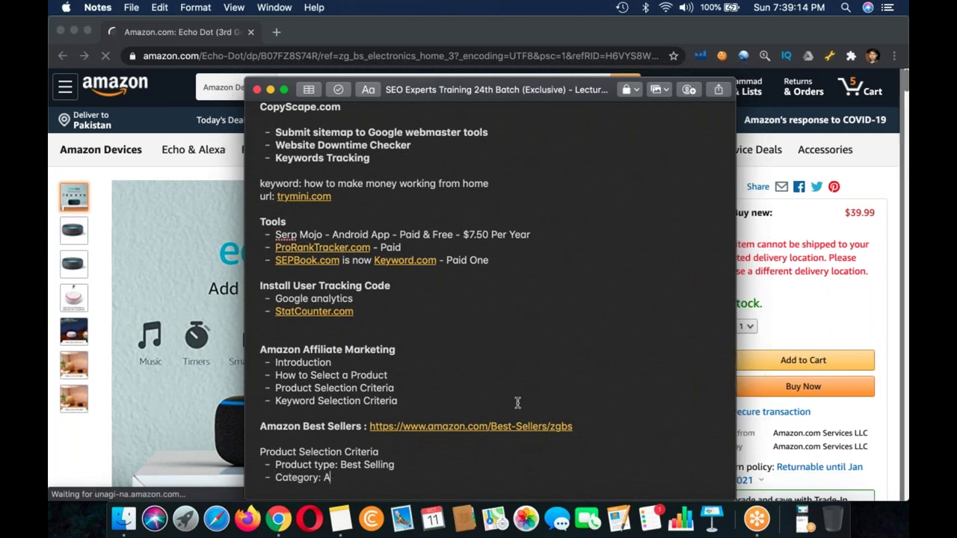
type("ny")
key("Return")
Add the criteria "Rating: 4+" and "Price: $50 Minimum" to the dashed list and end the list there.
type("Rating: 4+")
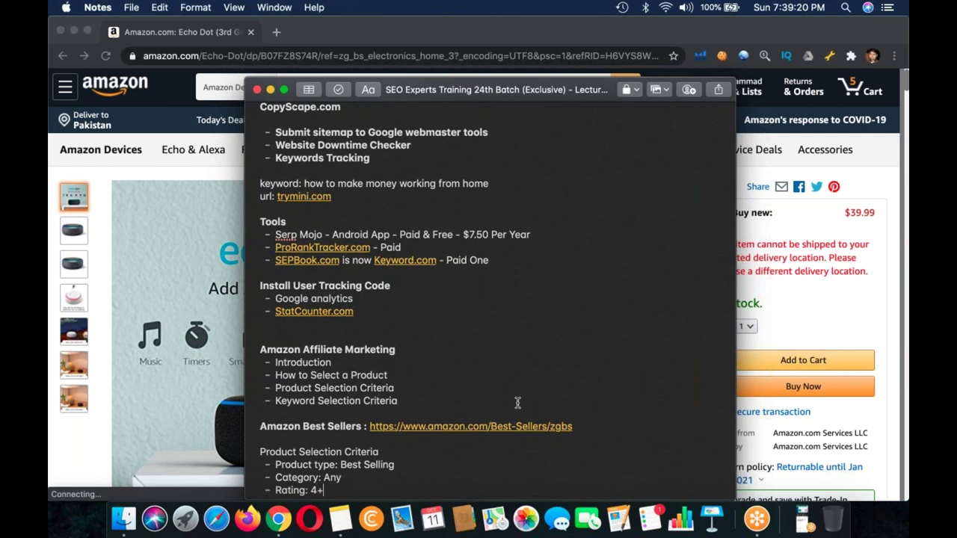
key("Return")
type("Price")
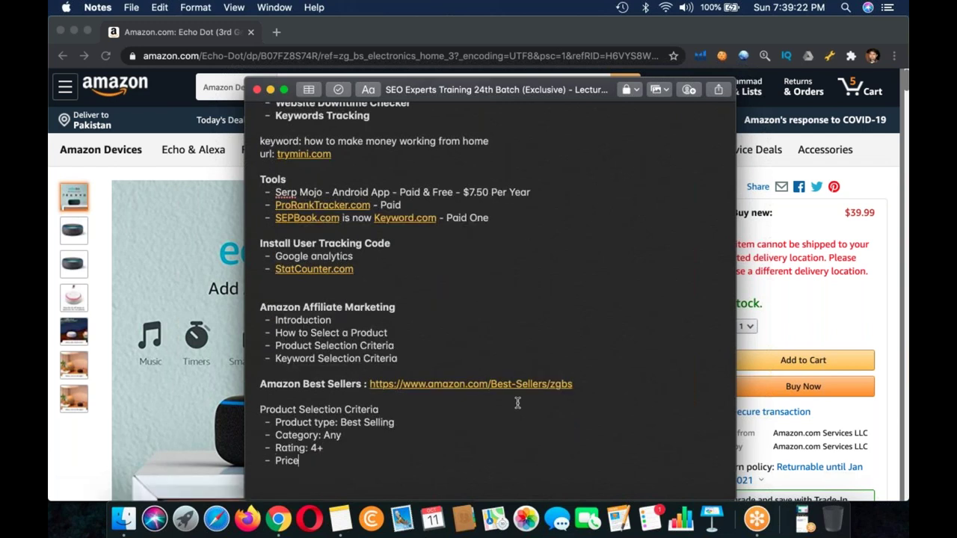
type(": $50 Minimum")
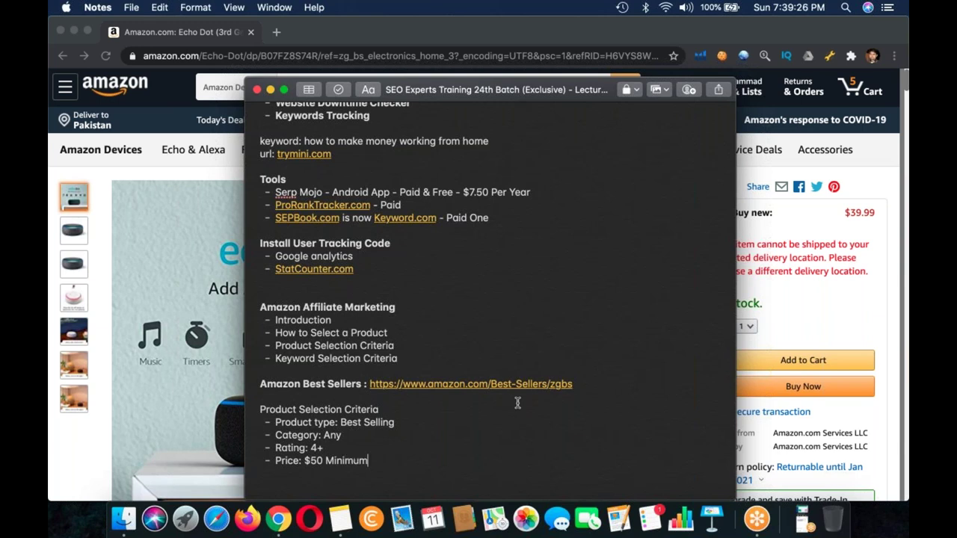
key("Return")
key("BackSpace")
Make the new heading "Product Selection Criteria" above the dashed criteria bold.
triple_click(360, 404)
key("super+b")
left_click(712, 264)
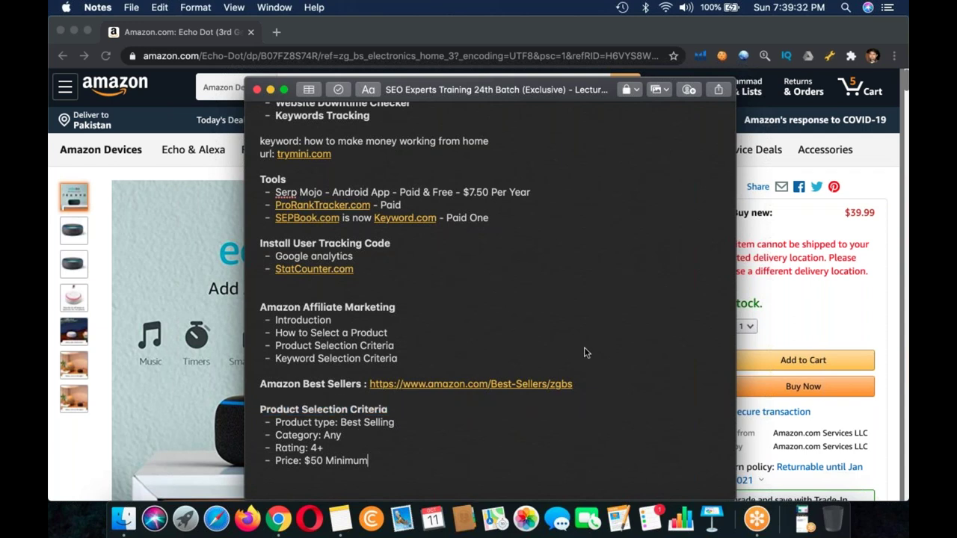
Switch to Chrome and check the star rating breakdown of the Echo Dot (3rd Gen).
key("super+Tab")
scroll(522, 238, "down", 2)
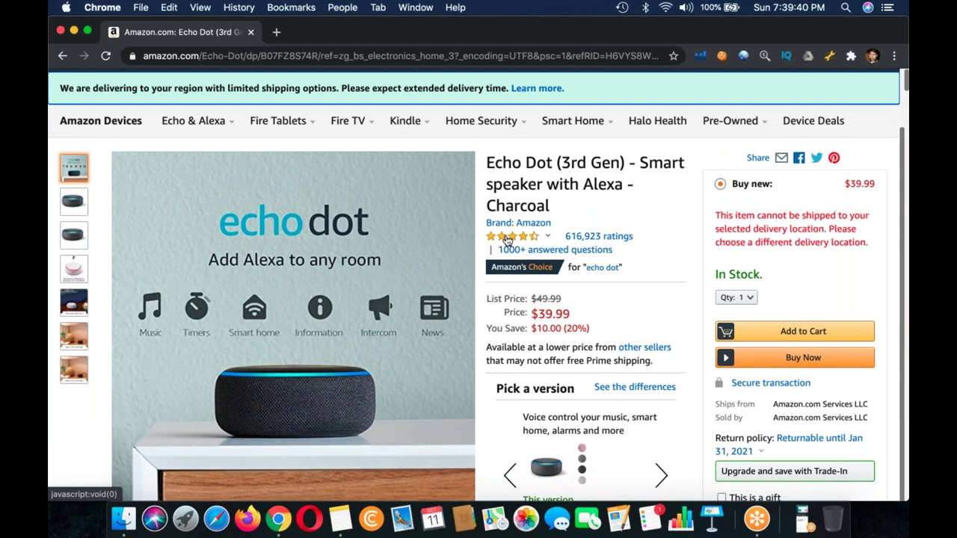
mouse_move(492, 238)
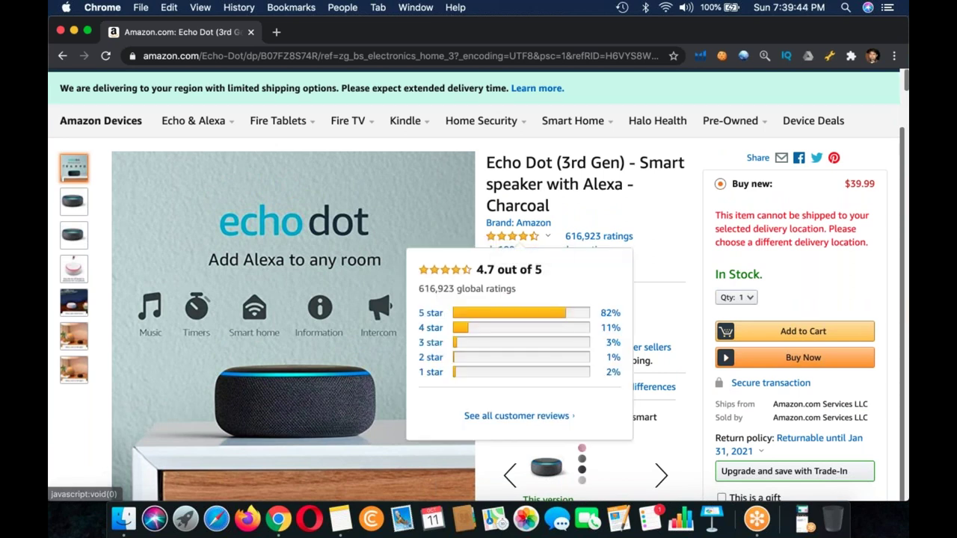
left_click(493, 238)
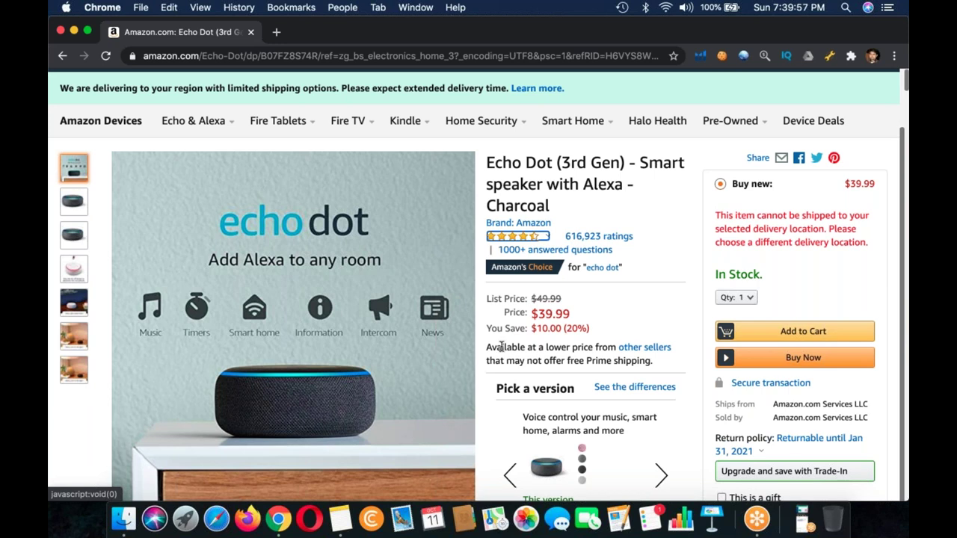
Bring Notes to the front and move its window so the Echo Dot's title and price stay readable beside it.
mouse_move(463, 418)
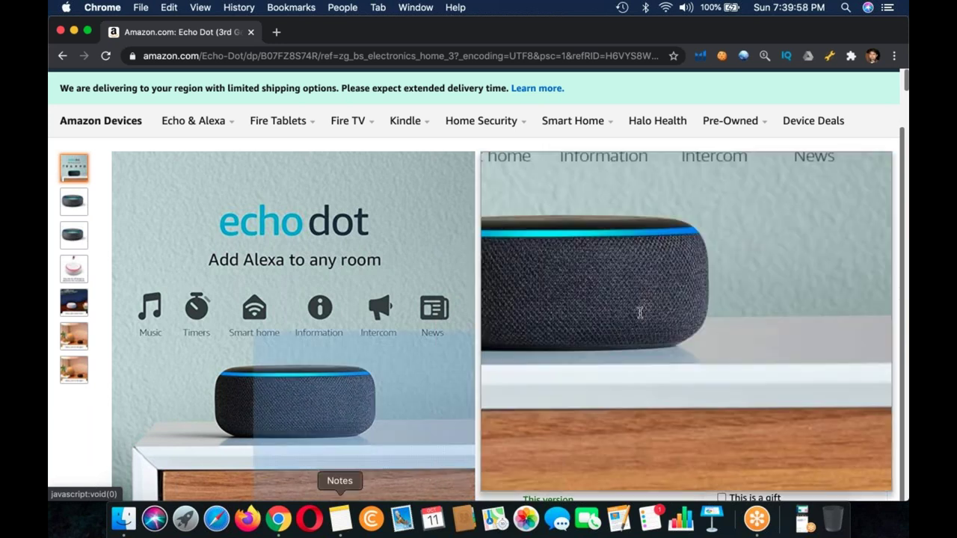
left_click(339, 519)
left_click_drag(374, 90, 635, 311)
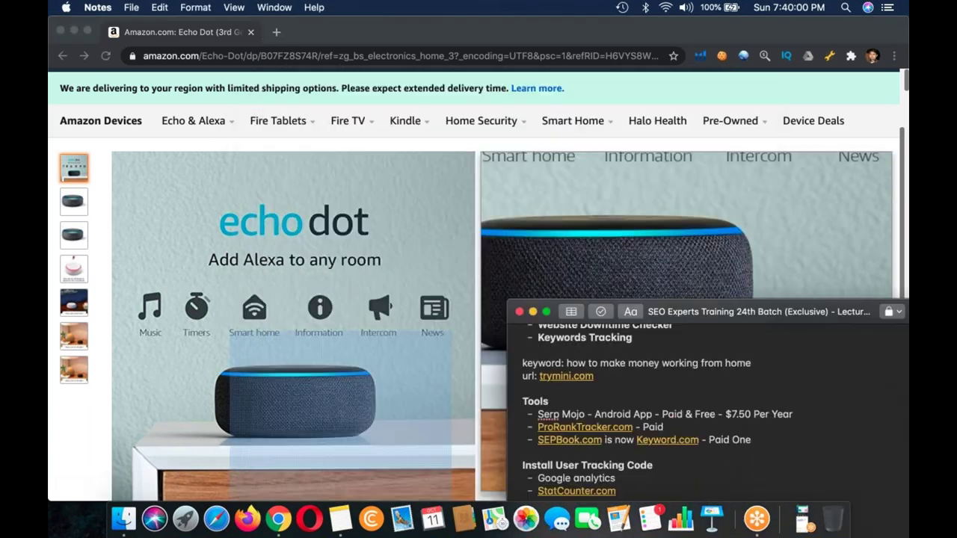
left_click(278, 519)
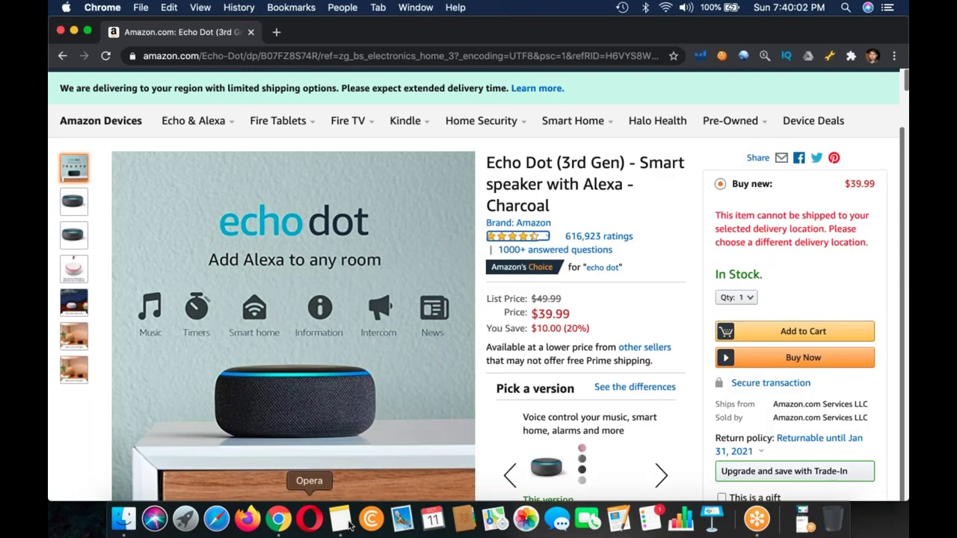
left_click(339, 519)
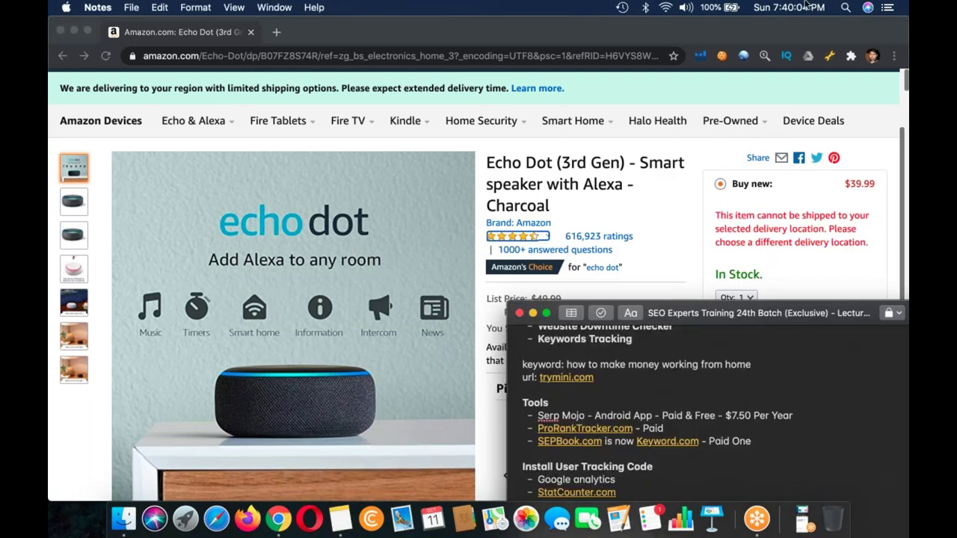
left_click_drag(748, 313, 837, 28)
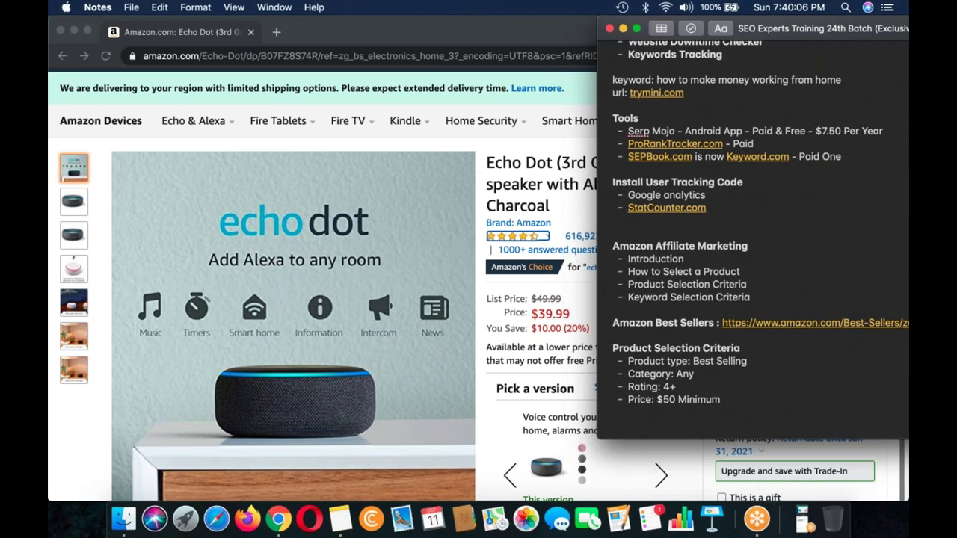
Below the criteria, add the lines "Product: Echo Dot - Speaker with Alexa Charcoal" and "Price: $39.99".
key("Return")
type("Product : Echo Dot - Speaker with Alexa Charcoal")
key("Return")
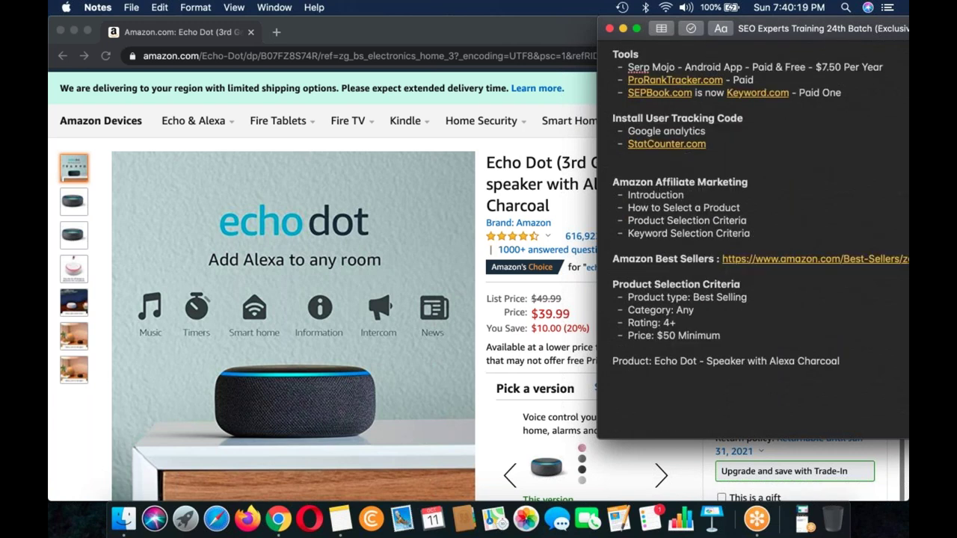
type("Price: $39.99")
key("Return")
Add the line "Rating: 4.7/5" to the Echo Dot entry, followed by an empty "Category:" label.
type("Raating:")
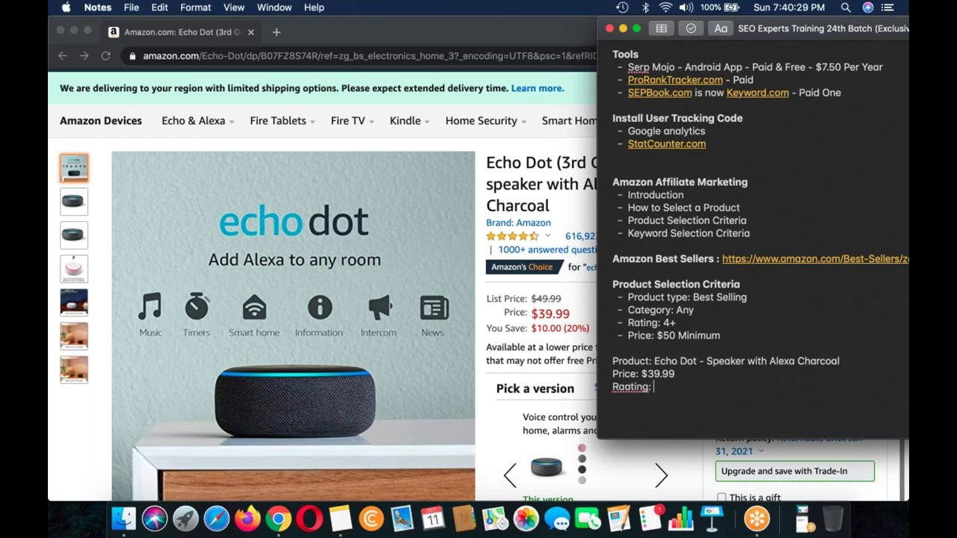
key("BackSpace")
key("BackSpace")
key("BackSpace")
key("BackSpace")
key("BackSpace")
type("ting: ")
type("4.7")
type("/5 ")
type("Cate")
type("gory:")
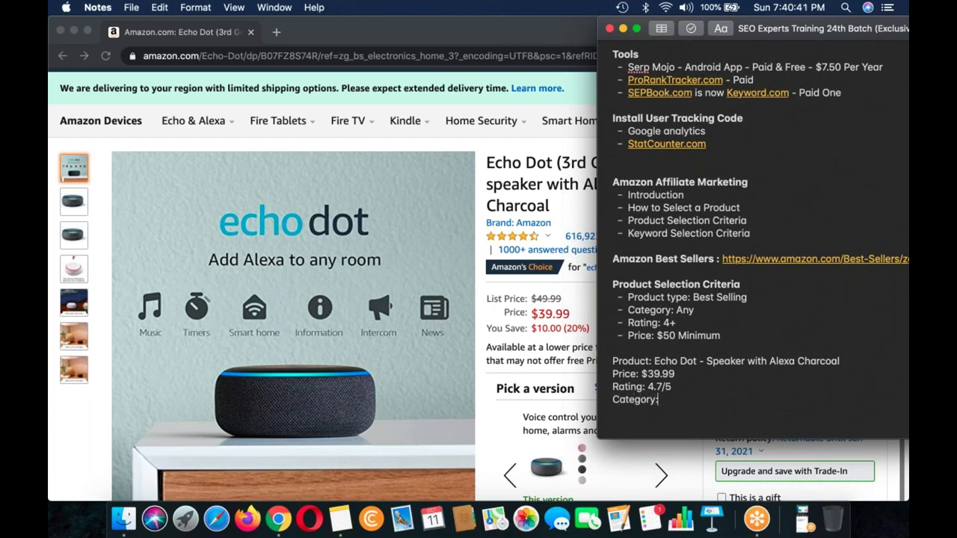
Switch to Chrome and look through the Echo Dot's product description, comparison table, technical details and customer questions for its category.
left_click(586, 313)
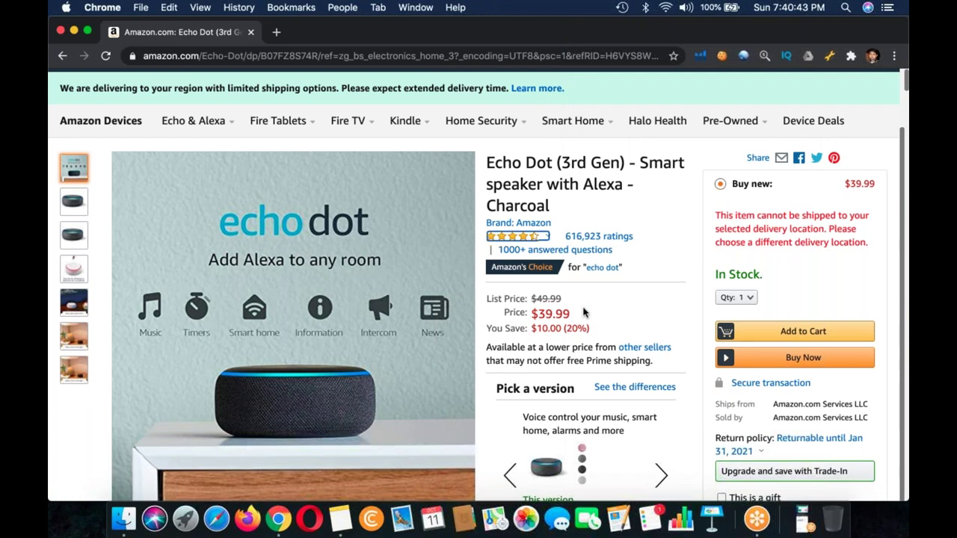
scroll(586, 313, "down", 1)
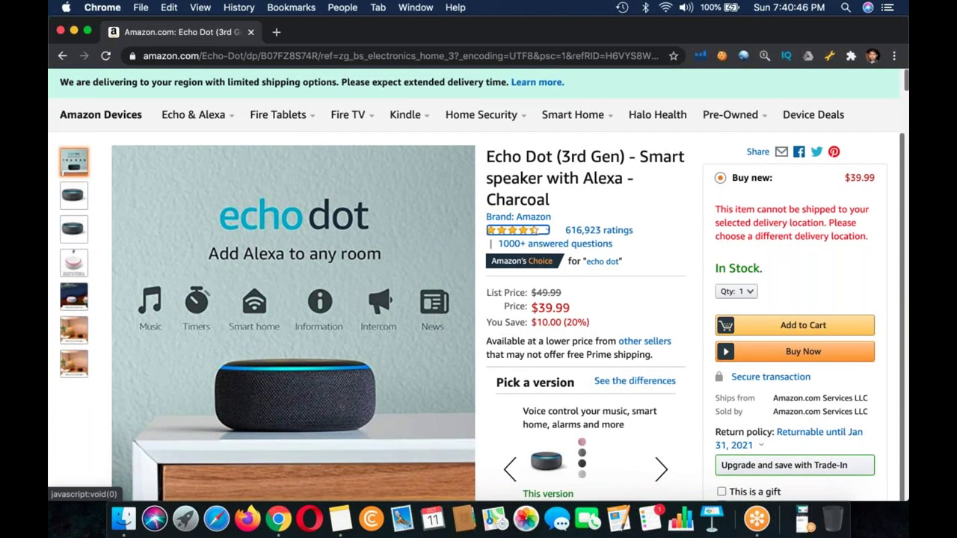
scroll(479, 284, "down", 3)
scroll(479, 284, "down", 2)
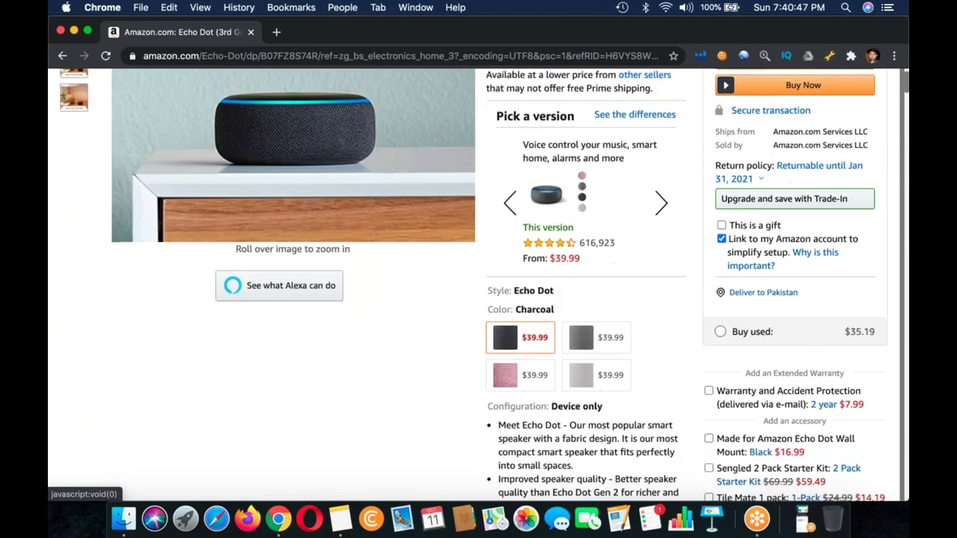
scroll(478, 284, "down", 12)
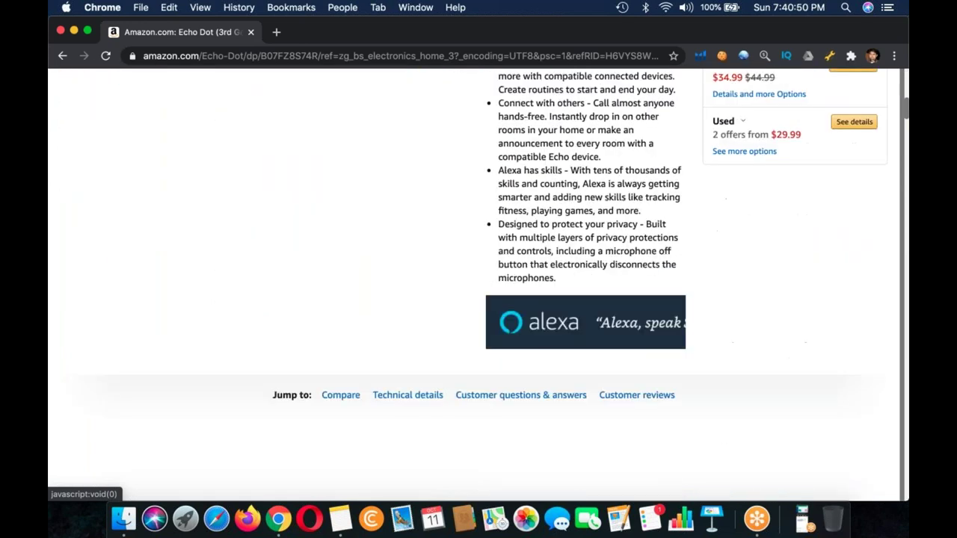
scroll(479, 284, "down", 5)
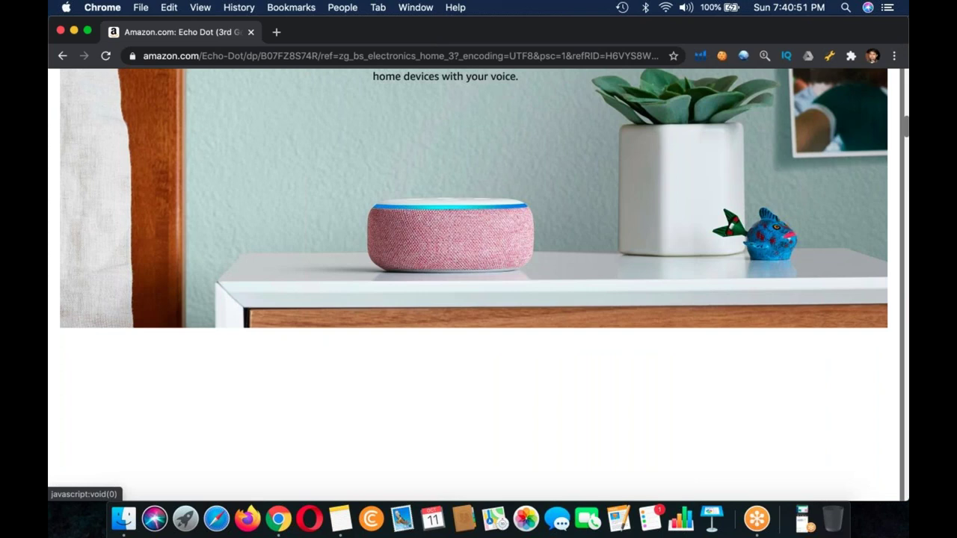
scroll(478, 284, "down", 5)
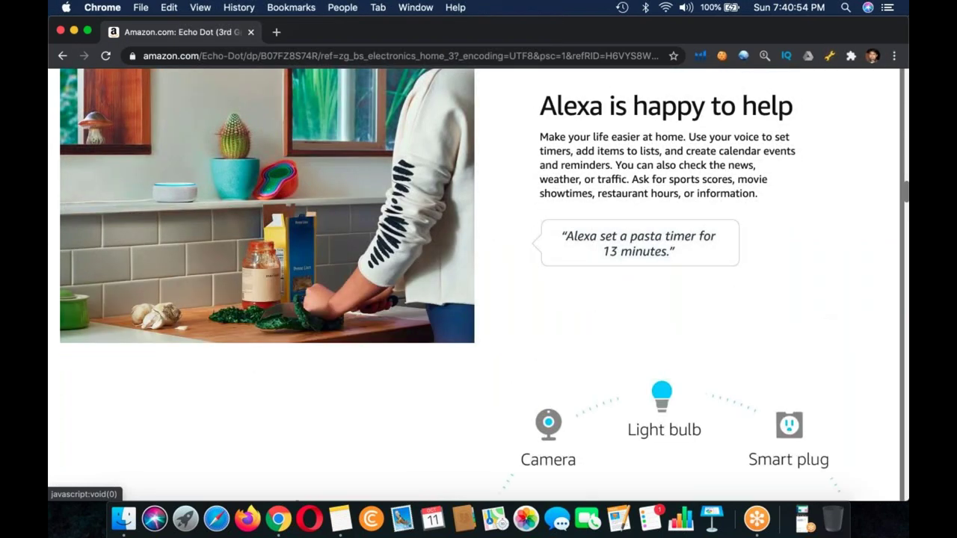
scroll(479, 284, "down", 5)
scroll(479, 284, "down", 3)
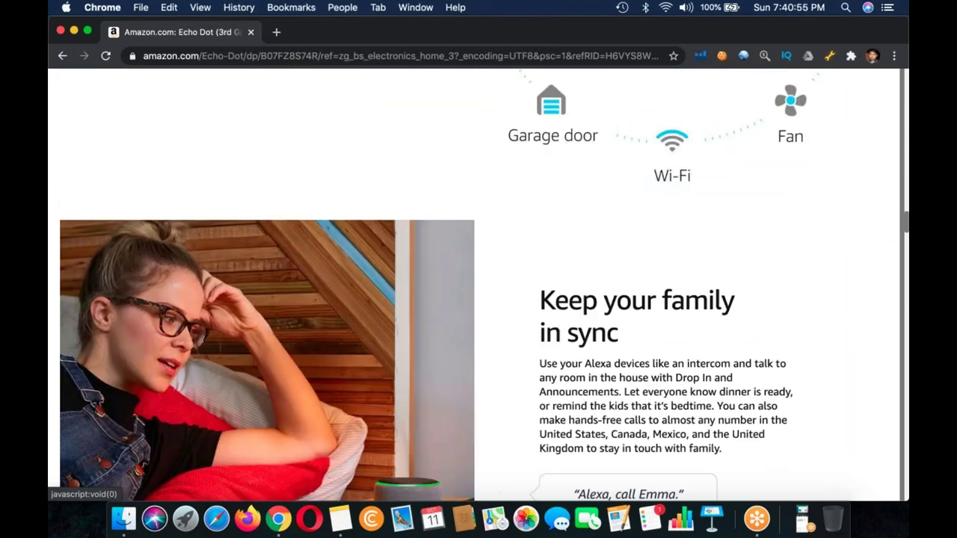
scroll(479, 285, "down", 5)
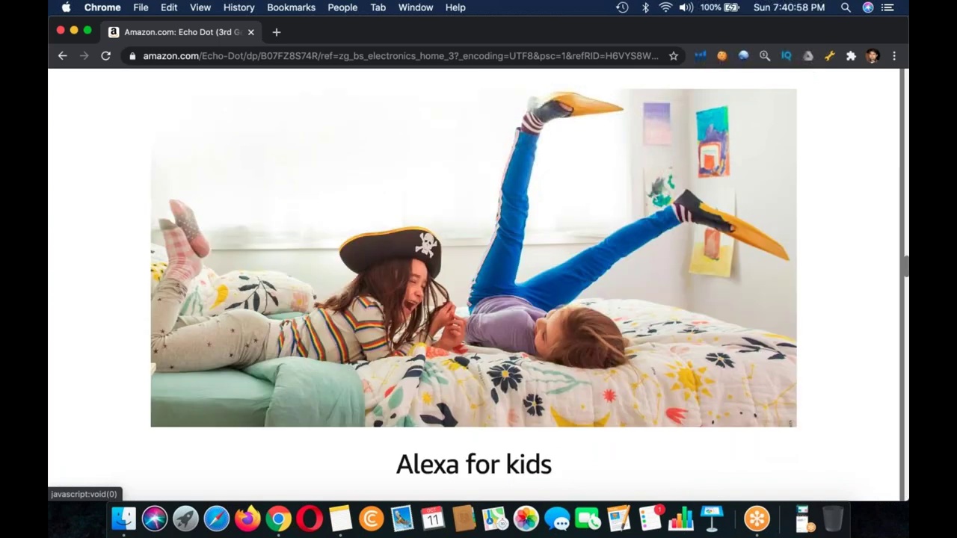
scroll(479, 284, "down", 10)
scroll(479, 284, "down", 1)
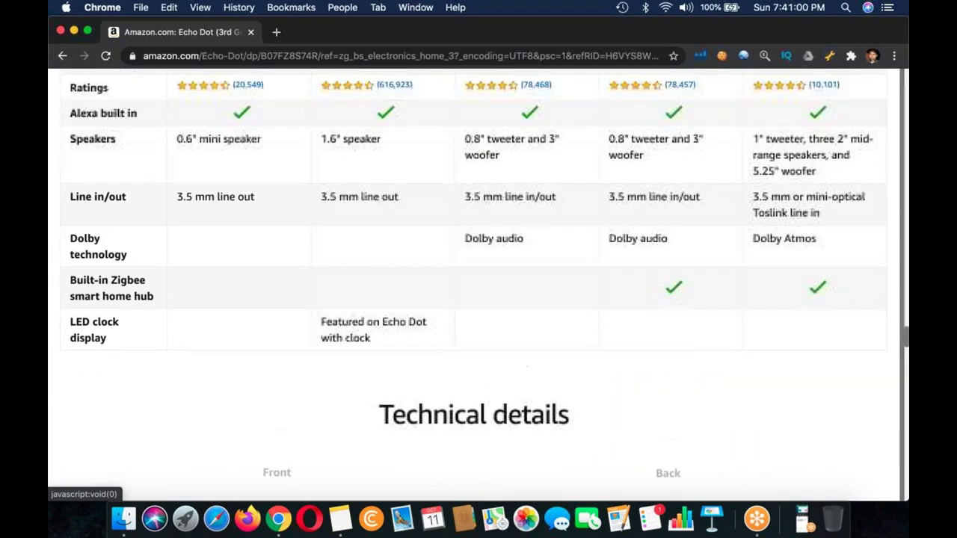
scroll(478, 284, "down", 10)
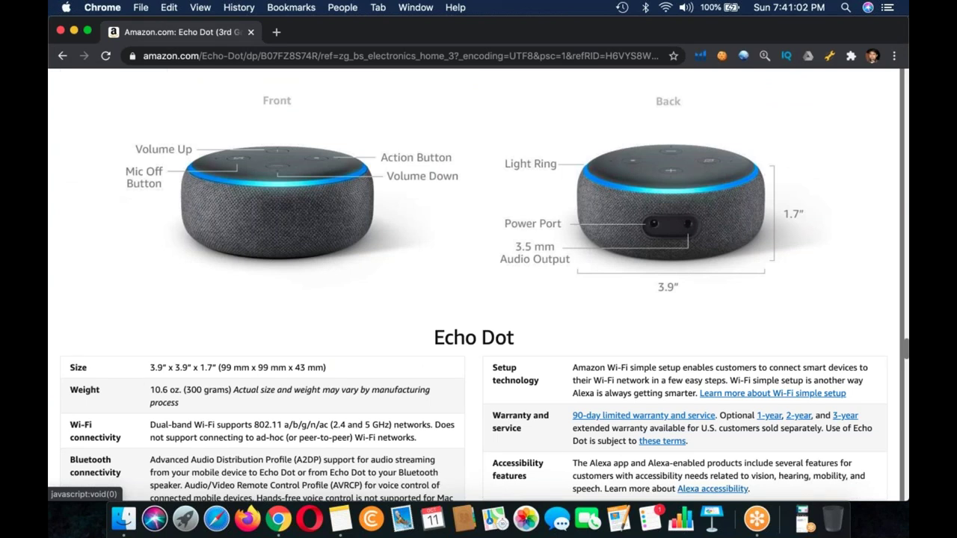
scroll(479, 284, "down", 3)
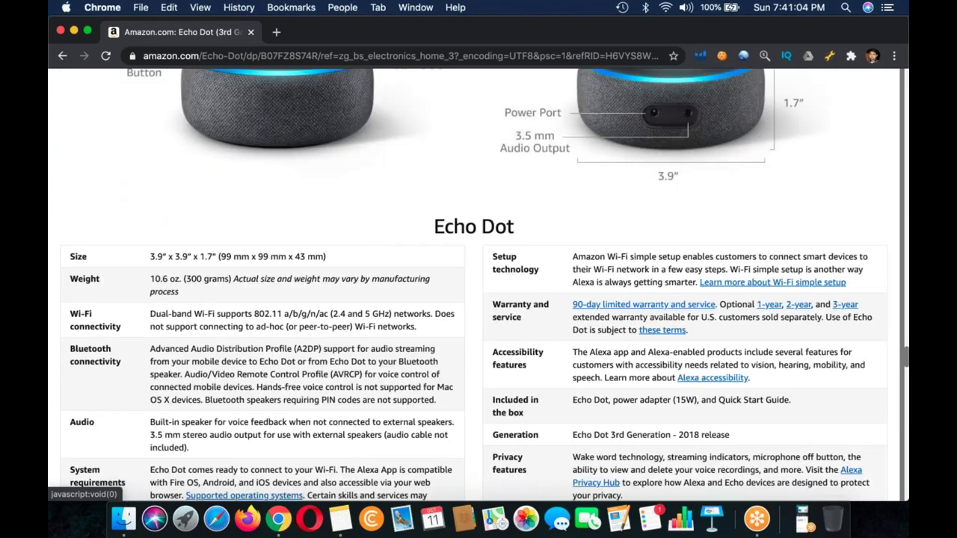
scroll(479, 284, "down", 12)
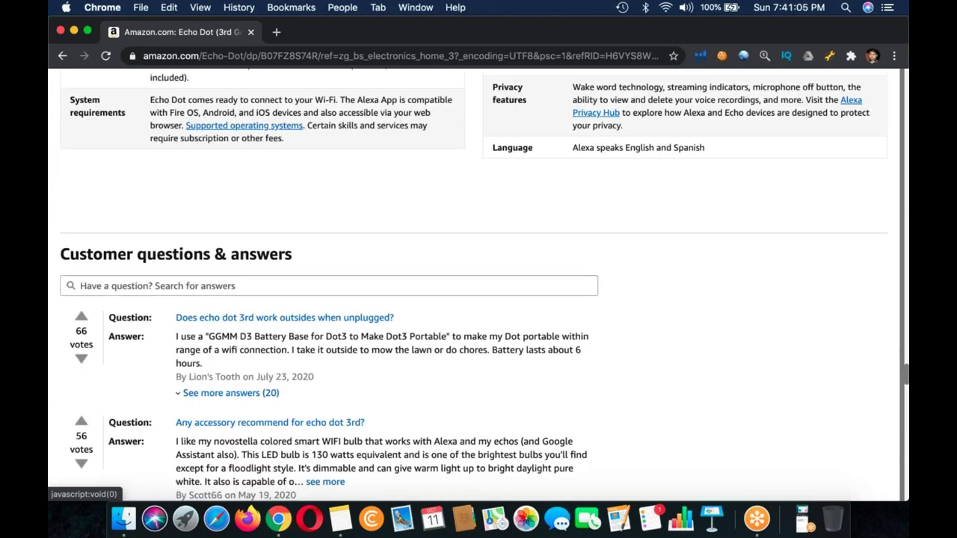
scroll(478, 284, "down", 4)
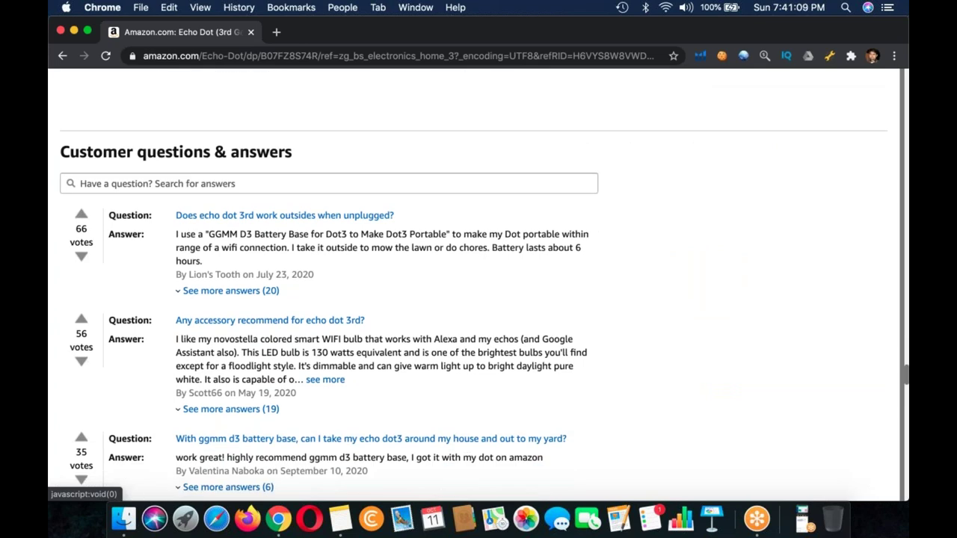
scroll(479, 284, "down", 16)
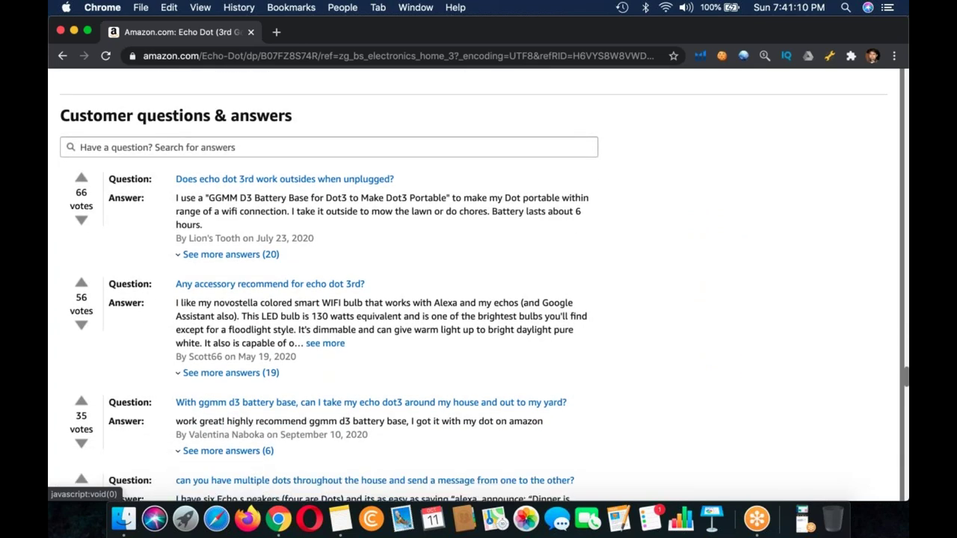
Examine the Echo Dot's customer reviews and the rest of the page down to the footer, returning to the product title.
scroll(478, 284, "down", 3)
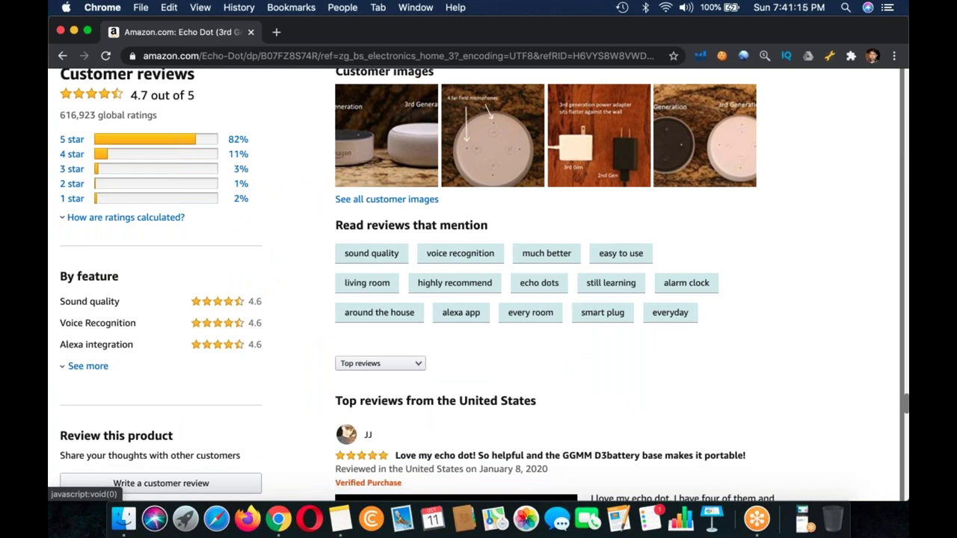
scroll(479, 284, "up", 1)
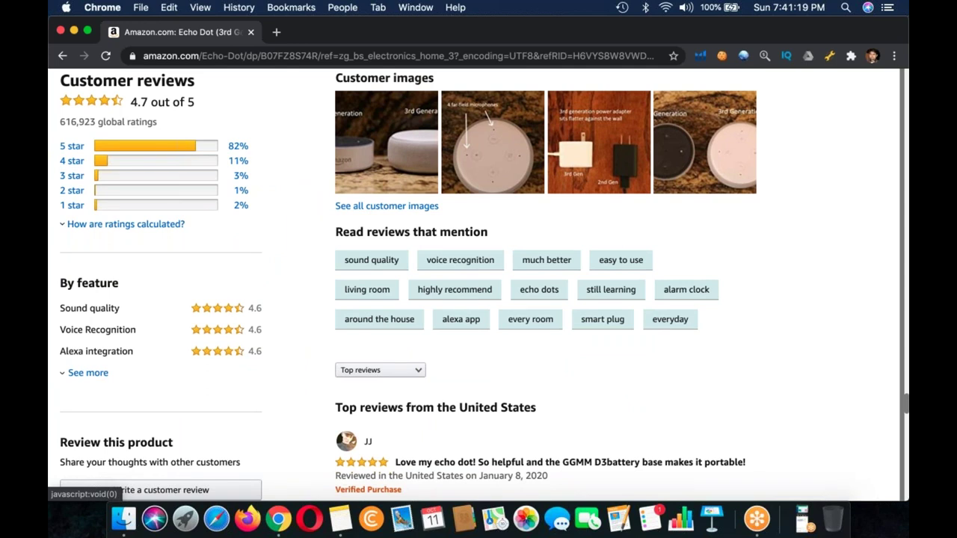
scroll(478, 284, "up", 1)
scroll(478, 284, "up", 2)
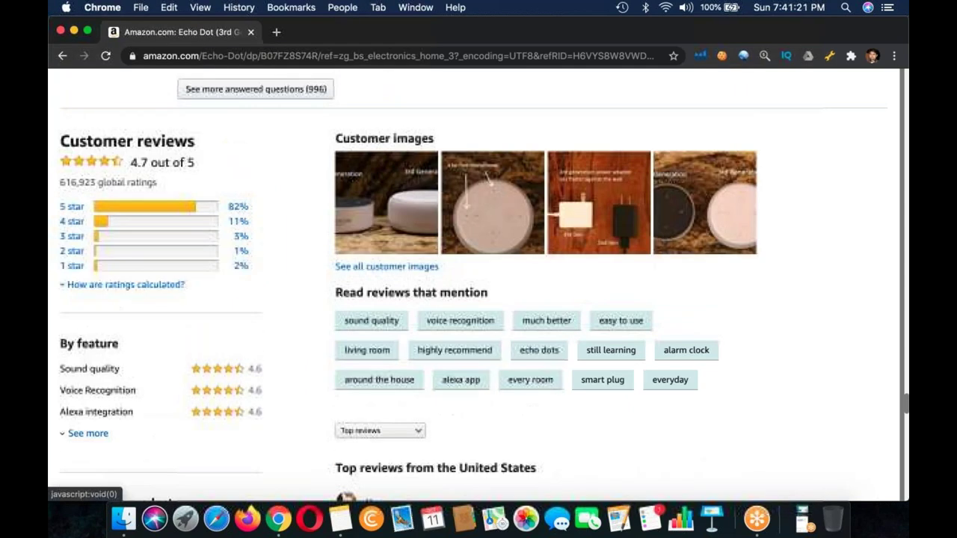
scroll(478, 285, "up", 3)
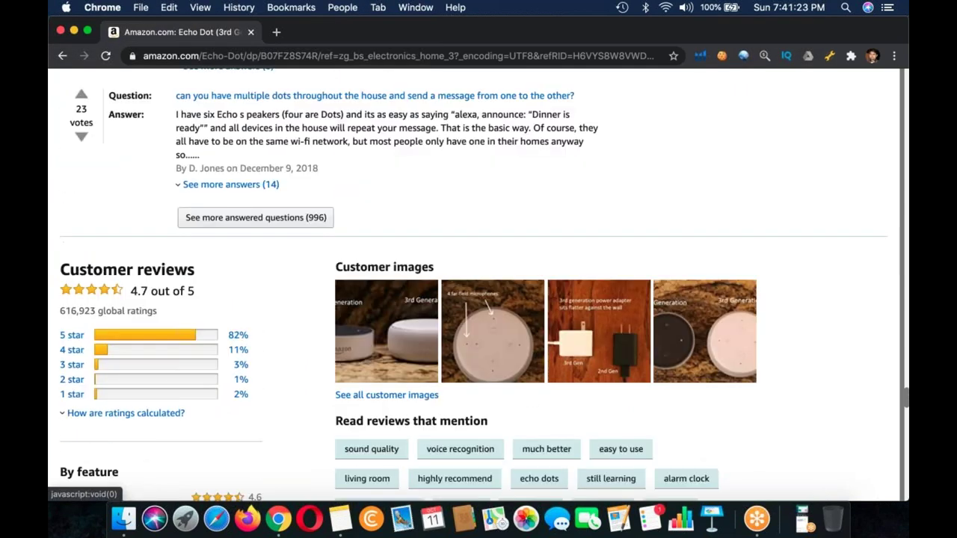
scroll(478, 284, "down", 4)
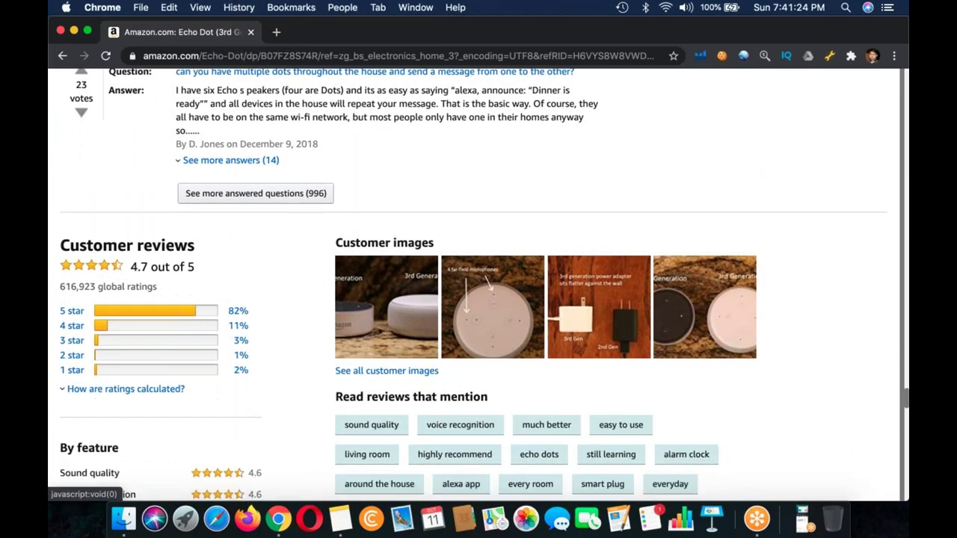
scroll(478, 285, "down", 8)
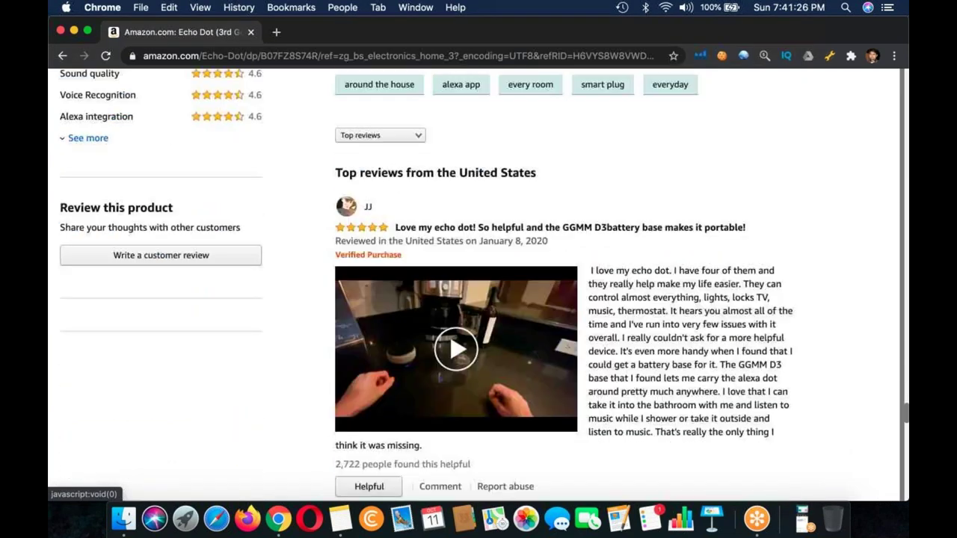
scroll(479, 284, "down", 20)
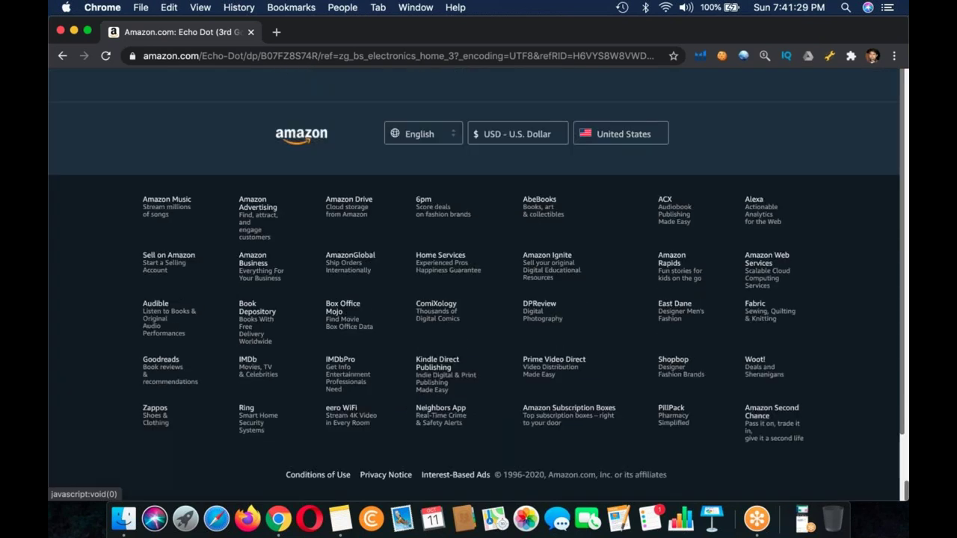
scroll(474, 284, "up", 15)
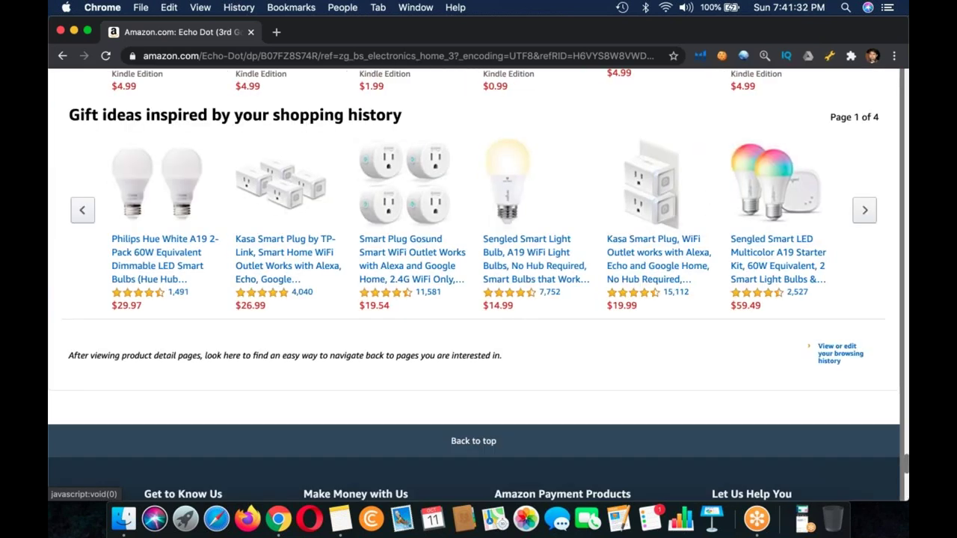
scroll(527, 336, "up", 2)
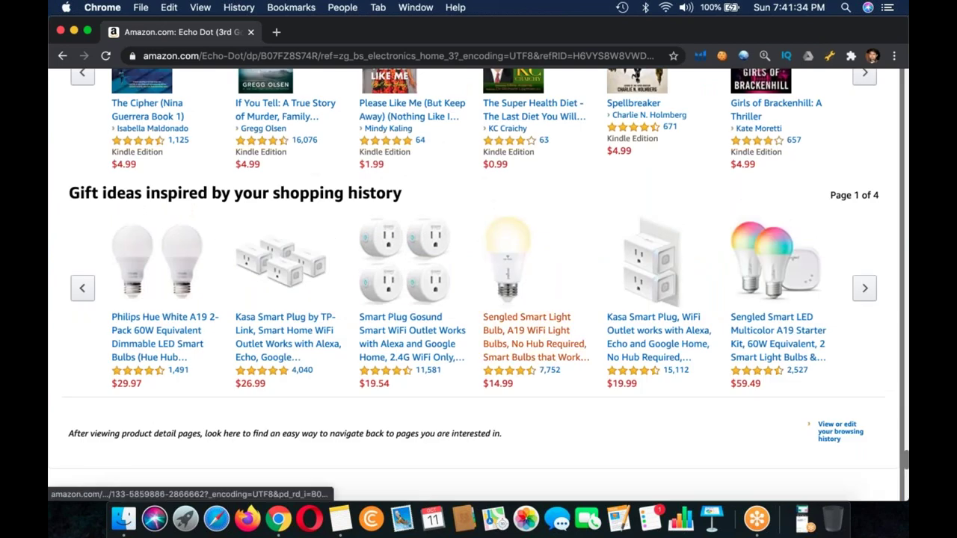
scroll(527, 336, "up", 4)
scroll(527, 478, "up", 5)
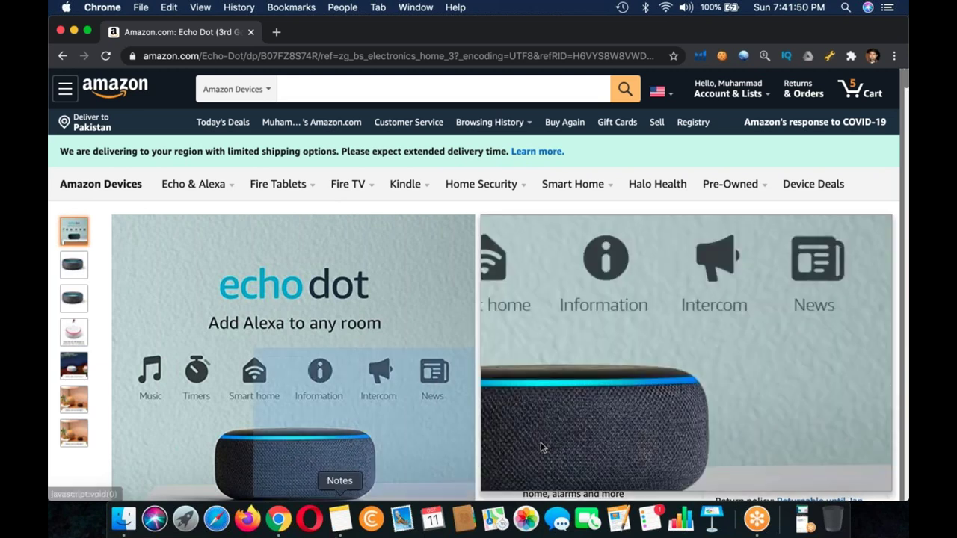
In Notes, set the Echo Dot's category to "Amazon Devices - Electronics - Home Appliances" and move the window so the full line is readable.
key("super+Tab")
type("Amozon Device")
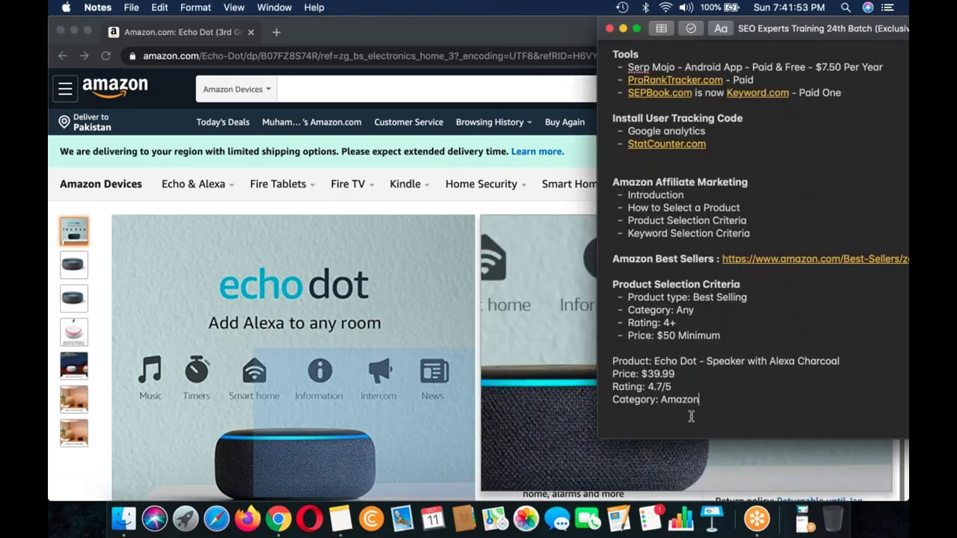
type("s")
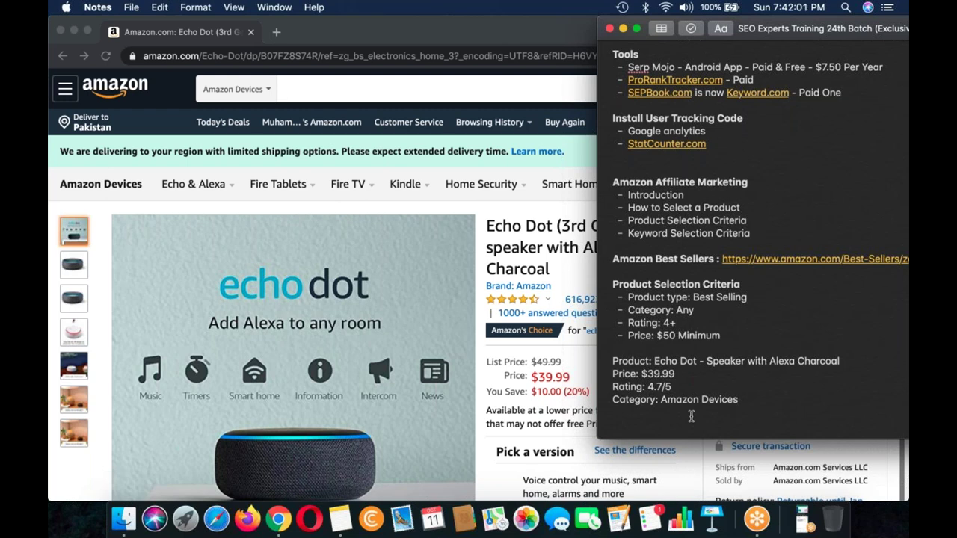
type("- Electronics - Home Appliances")
left_click_drag(665, 39, 541, 39)
key("Return")
key("Return")
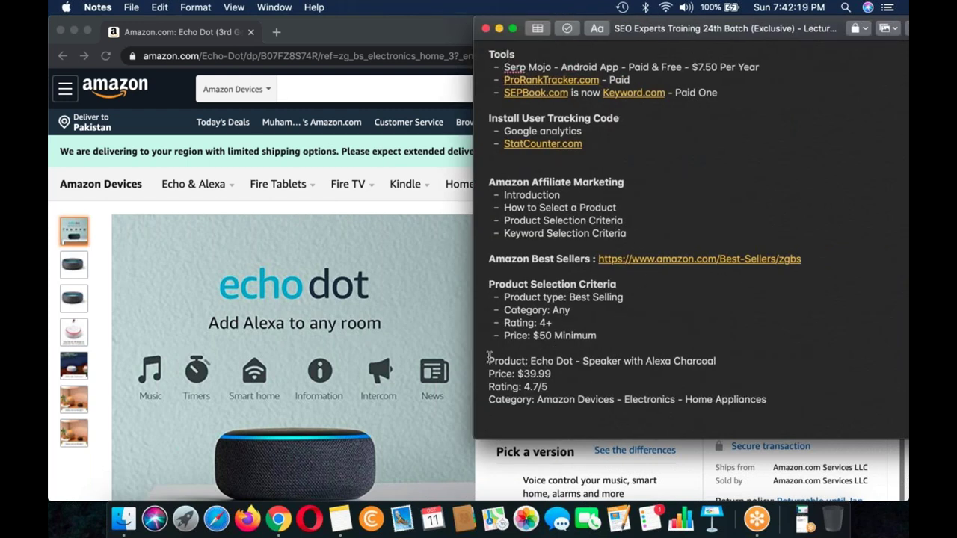
Make the Product, Price, Rating and Category labels of the Echo Dot entry bold.
left_click_drag(489, 361, 529, 361)
key("super+b")
left_click_drag(517, 374, 482, 373)
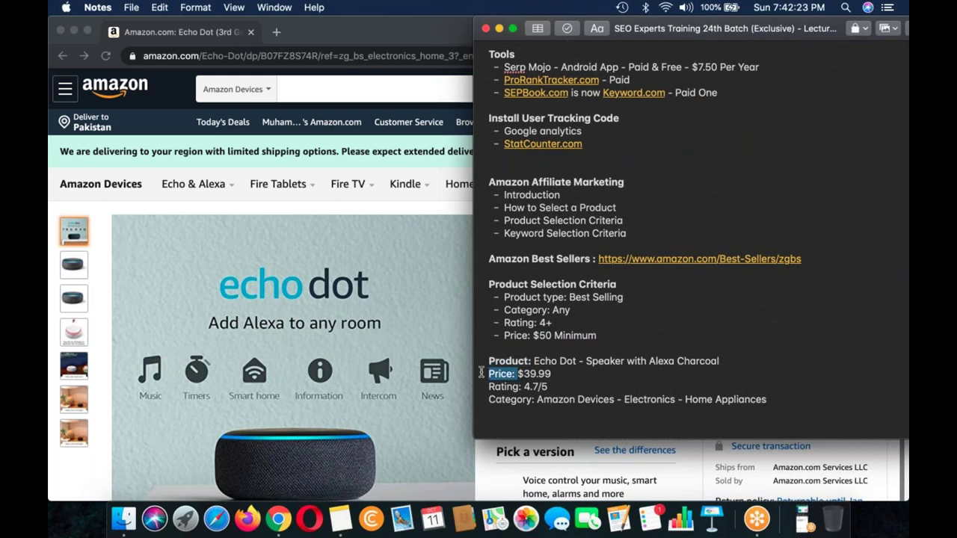
key("super+b")
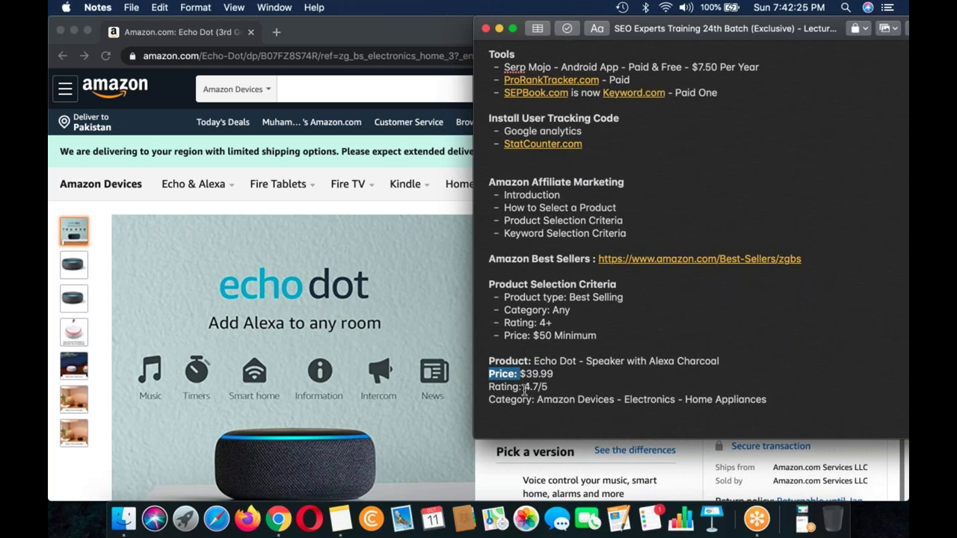
left_click(484, 387)
mouse_move(483, 387)
left_mouse_down()
mouse_move(525, 387)
mouse_move(488, 399)
left_mouse_up()
key("super+b")
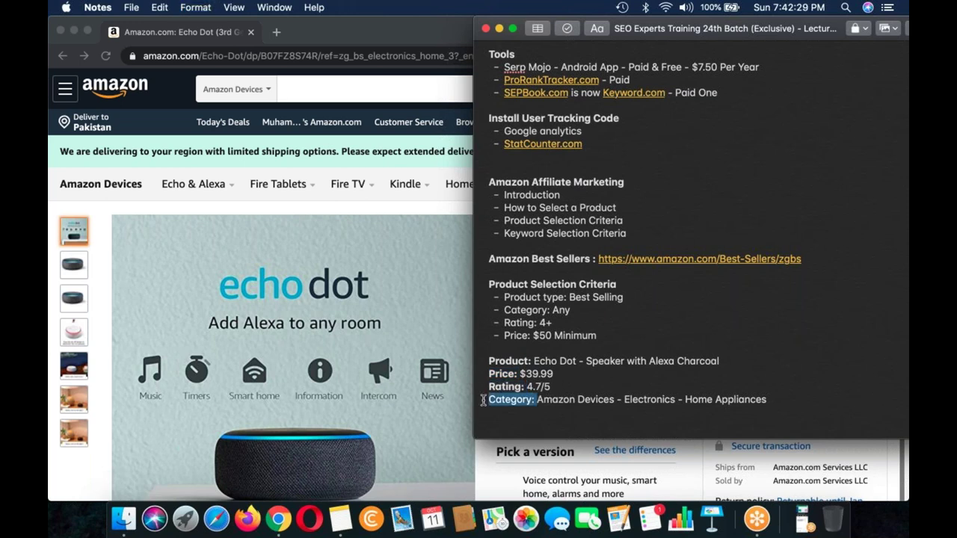
key("super+b")
left_click(651, 382)
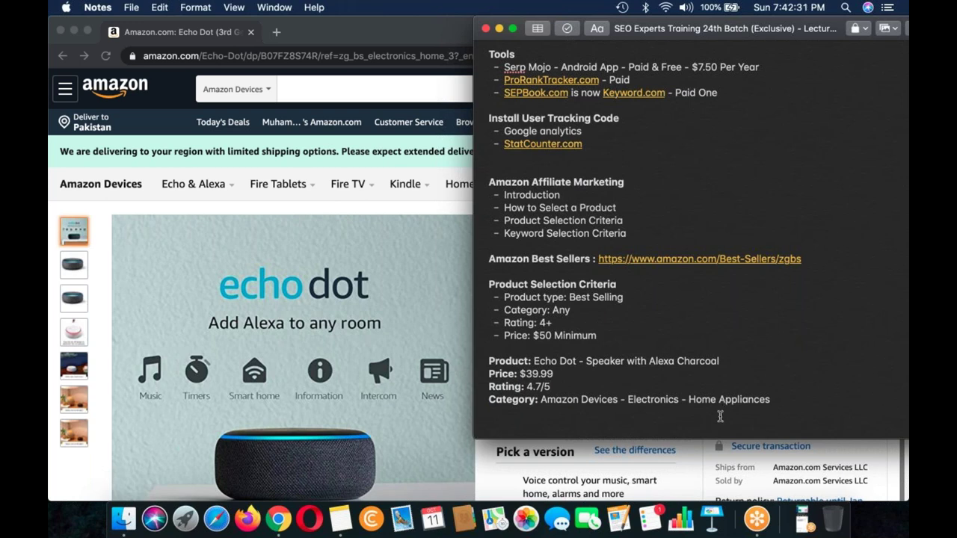
Below the Echo Dot entry, add "Winning Keyword Criteria" with the dashed items "Keyword Type: Longtail Keyword" and "Searches: 100+".
key("Return")
type("Winning Keyword Criteria")
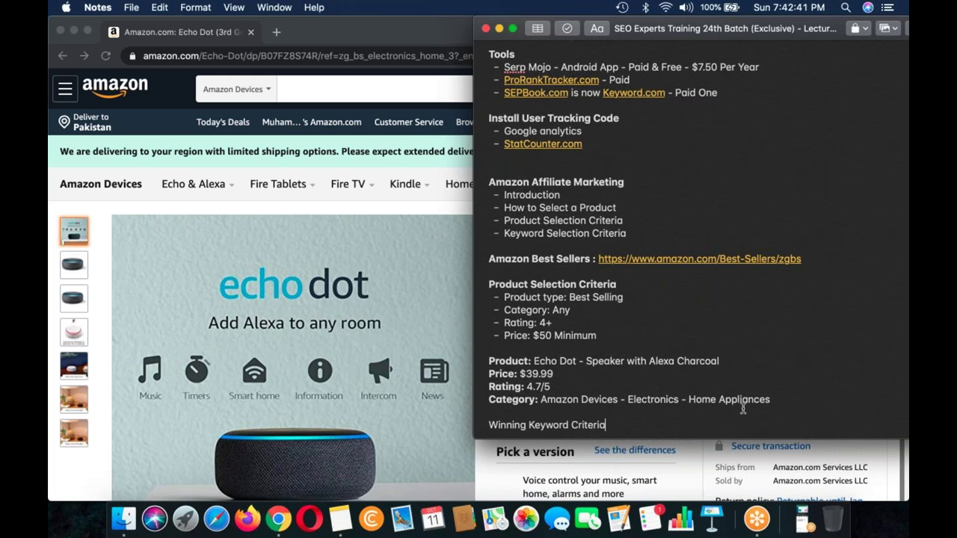
key("Return")
type("- Keyword Type: Longtail Keyword")
key("Return")
type("Searches: 100+")
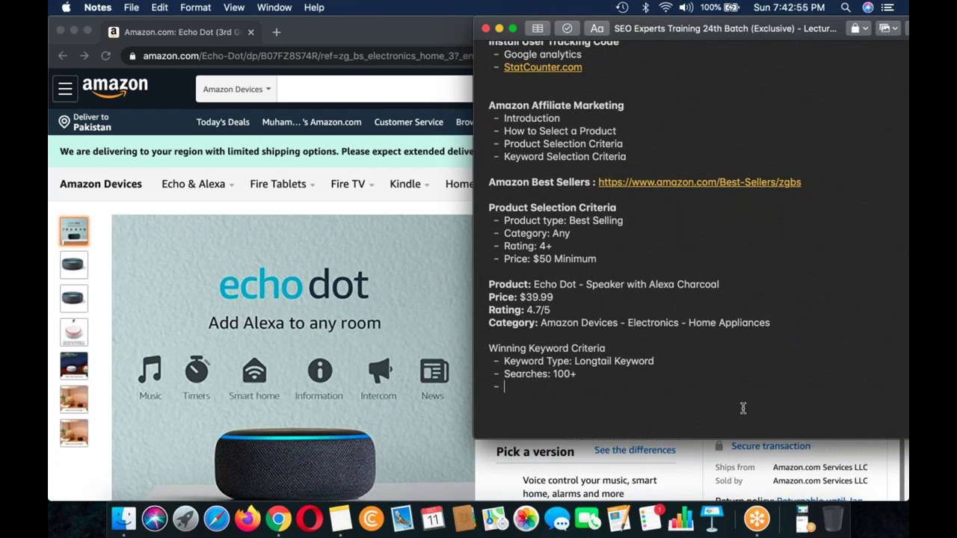
Add the dashed items "Backlinks: None of the competitor should have backlinks more than 1000" and "Referring Domains:" to the keyword criteria.
type("Backlink")
type("s:")
type("Referring Do")
type("mains:")
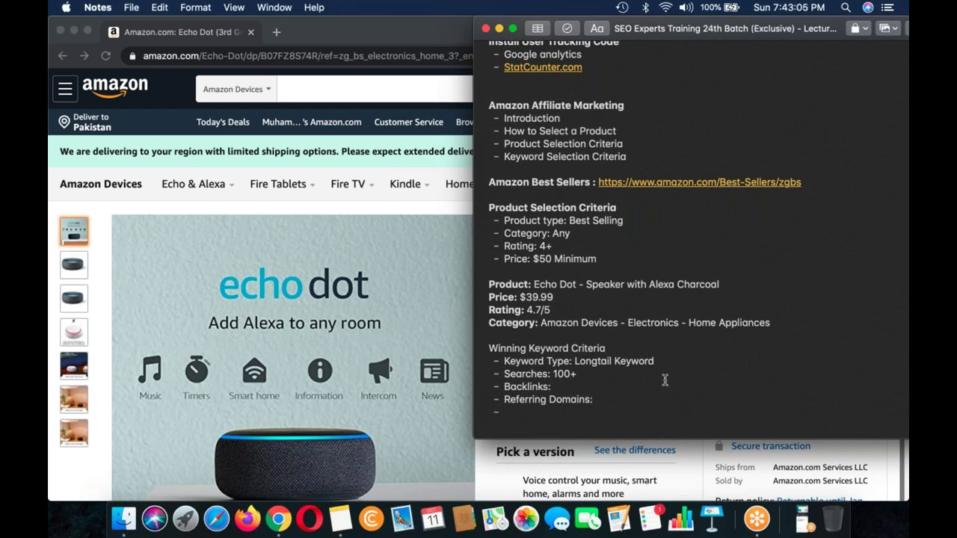
type("None of the competitor should hav")
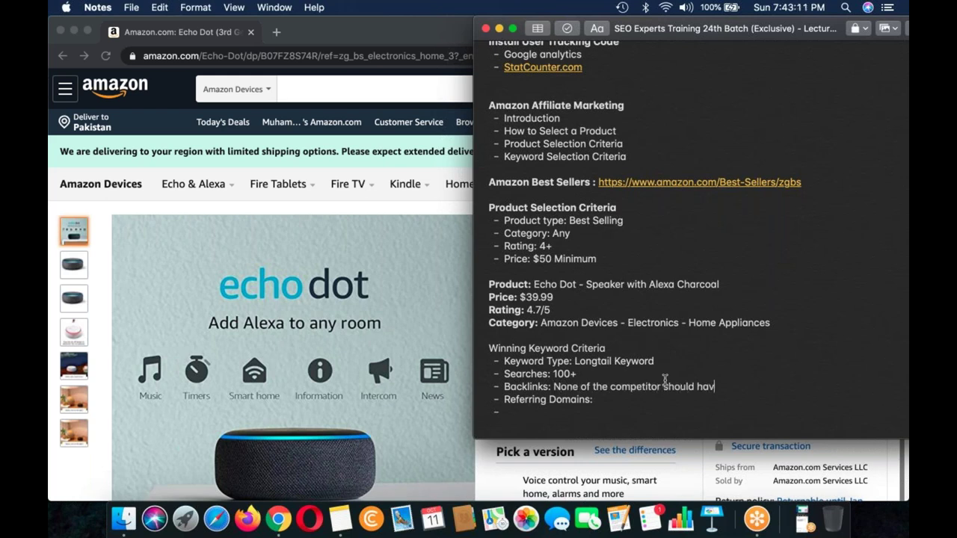
type("e backlinks more than")
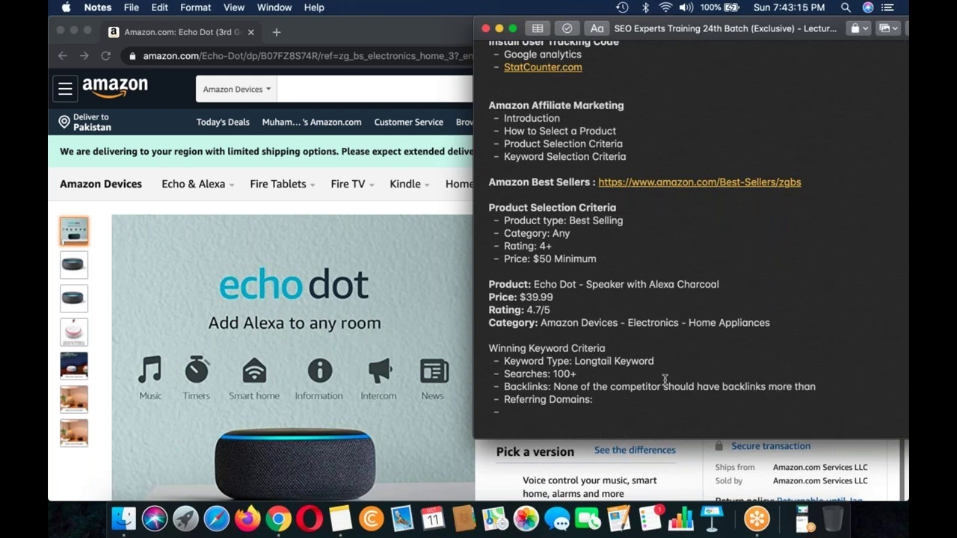
type(" 1000")
Complete the Referring Domains item with "2-3 competitors should have referring domains 10 or less than 10" and move the window so the line shows fully.
type("2-3 c")
type("omp")
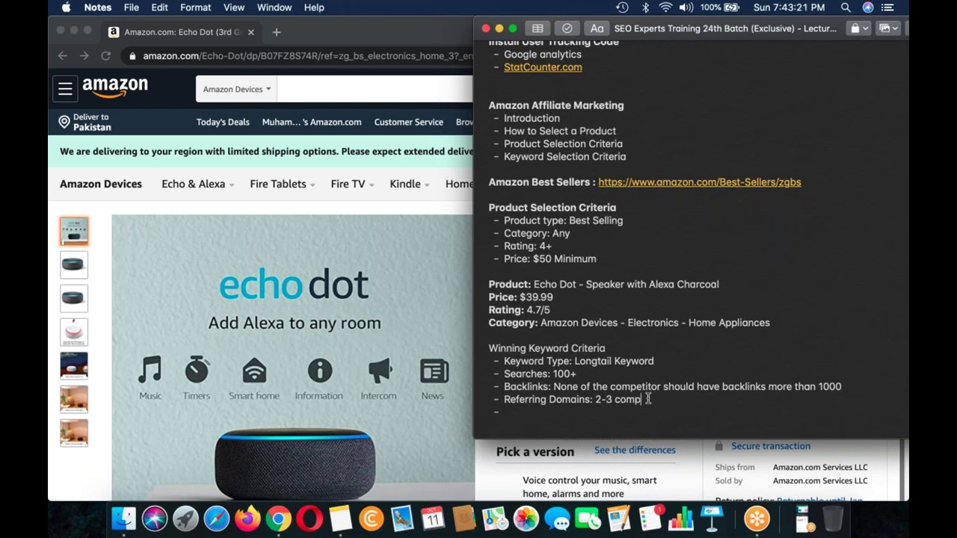
type("etitors should have")
type(" refe")
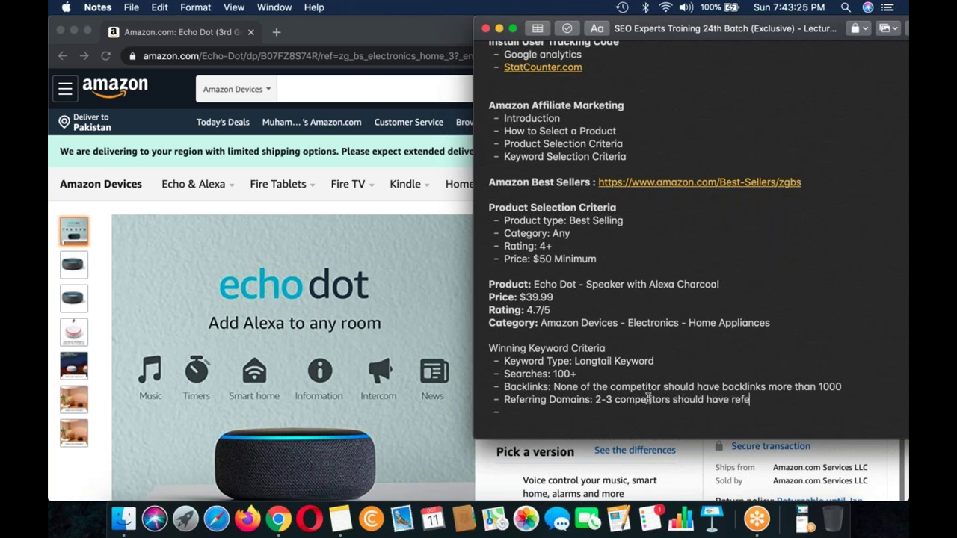
type("rring domains ")
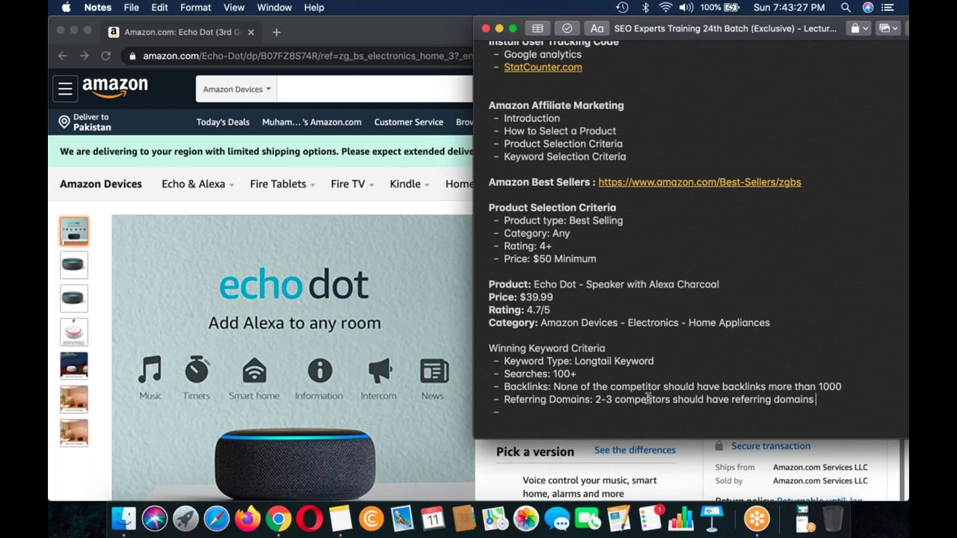
type("10 or less than 10")
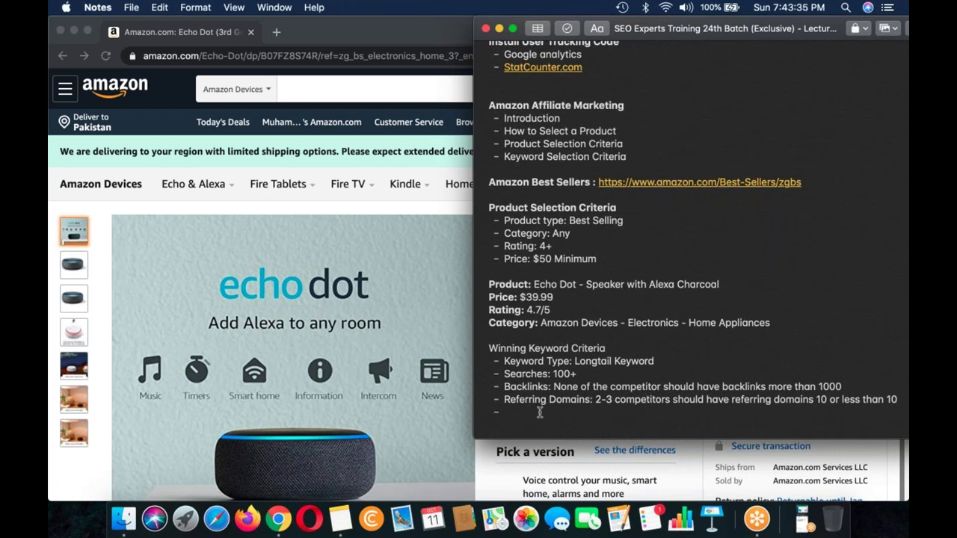
key("BackSpace")
left_click_drag(655, 29, 557, 28)
type("0")
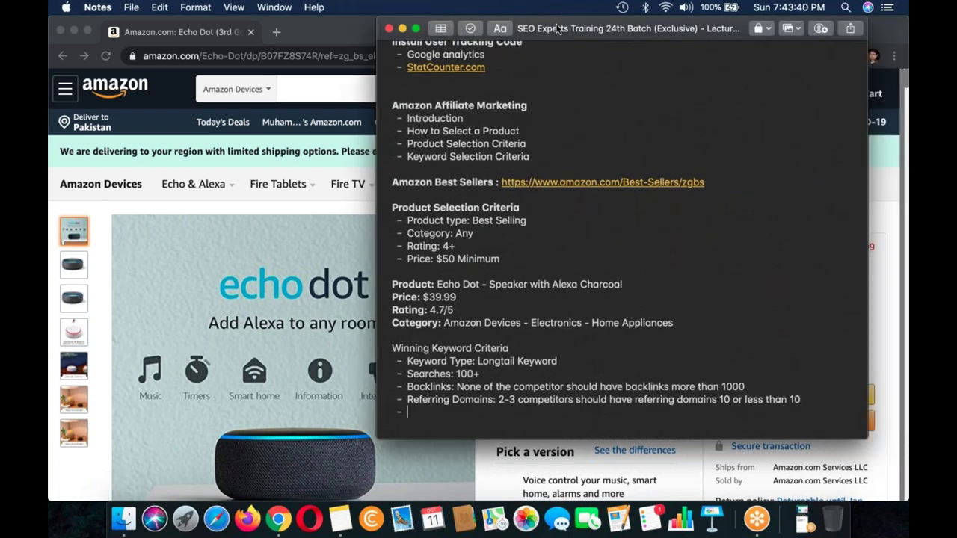
End the dashed list and make the "Winning Keyword Criteria" heading bold.
key("Return")
left_click_drag(518, 348, 385, 348)
key("super+b")
left_click(469, 419)
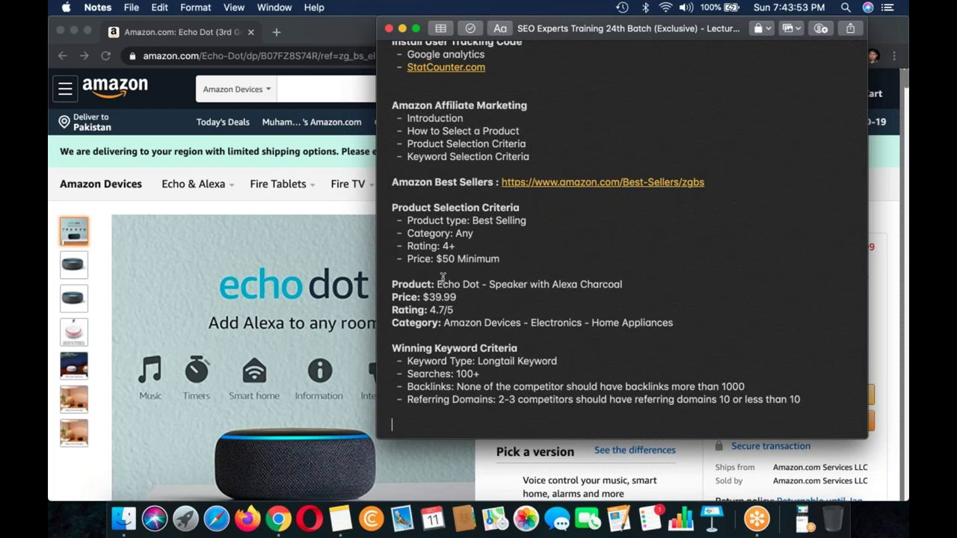
Copy "Echo Dot" from the note's Product line and, in a new Chrome tab, search Google for "Google Adwords Keyword Planner".
left_click_drag(438, 284, 480, 285)
key("super+c")
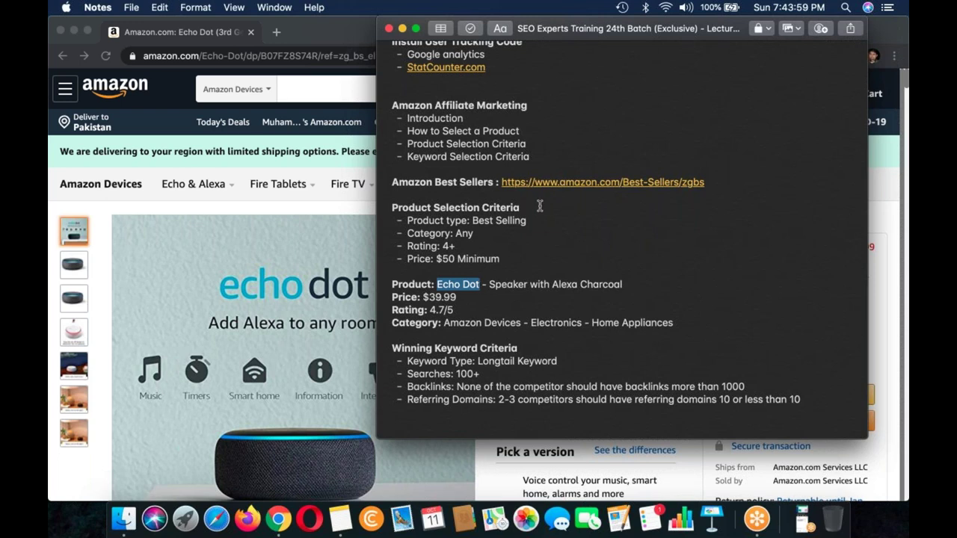
left_click(277, 33)
left_click(278, 33)
type("google adwords Keyword Planner")
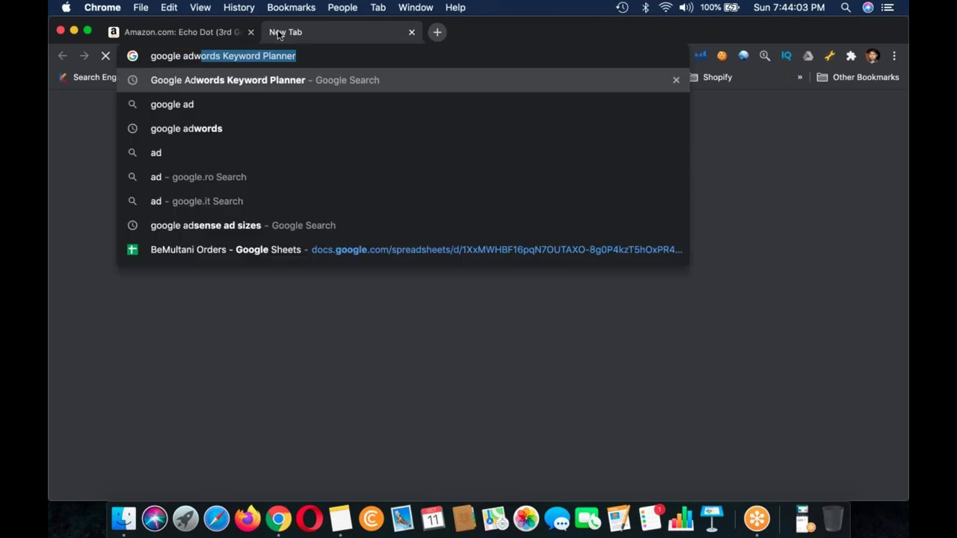
key("Return")
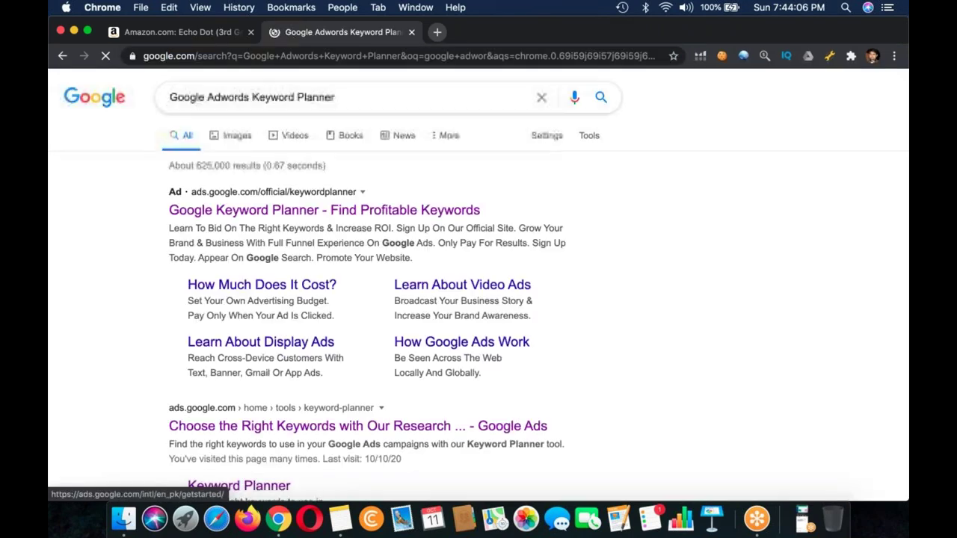
Open Keyword Planner through the Google Ads search result and close the leftover introduction page.
left_click(221, 427)
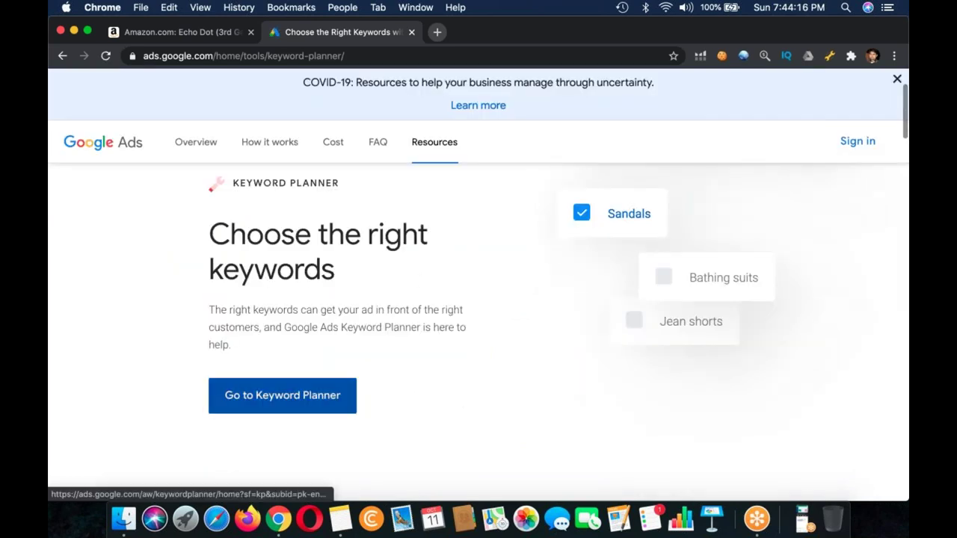
left_click(283, 396)
left_click(396, 32)
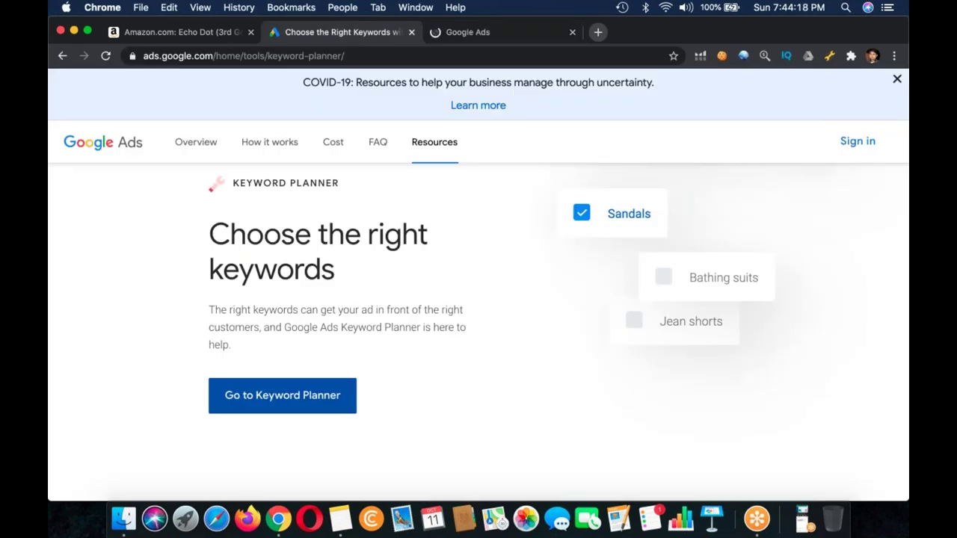
left_click(410, 33)
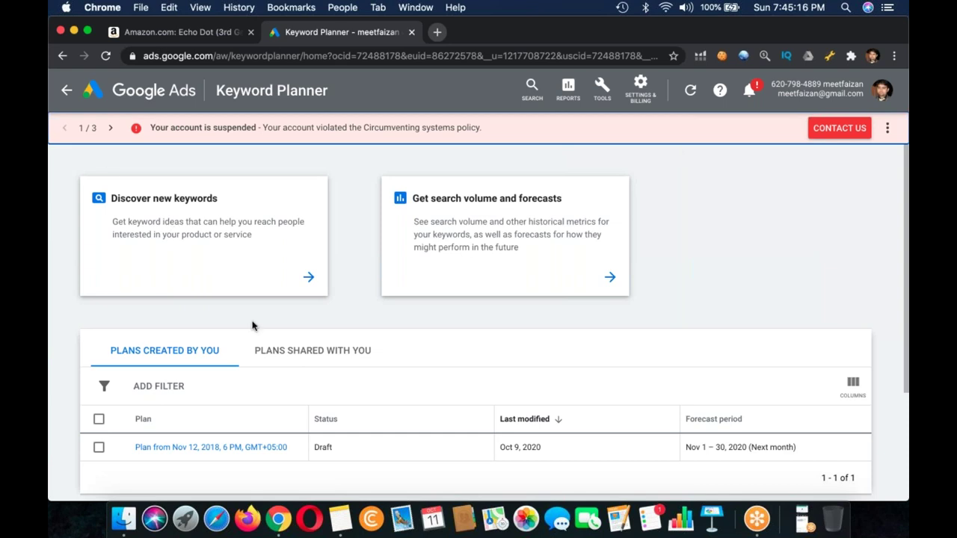
Discover new keywords from the copied product name "Echo Dot" and get the keyword results.
left_click(252, 293)
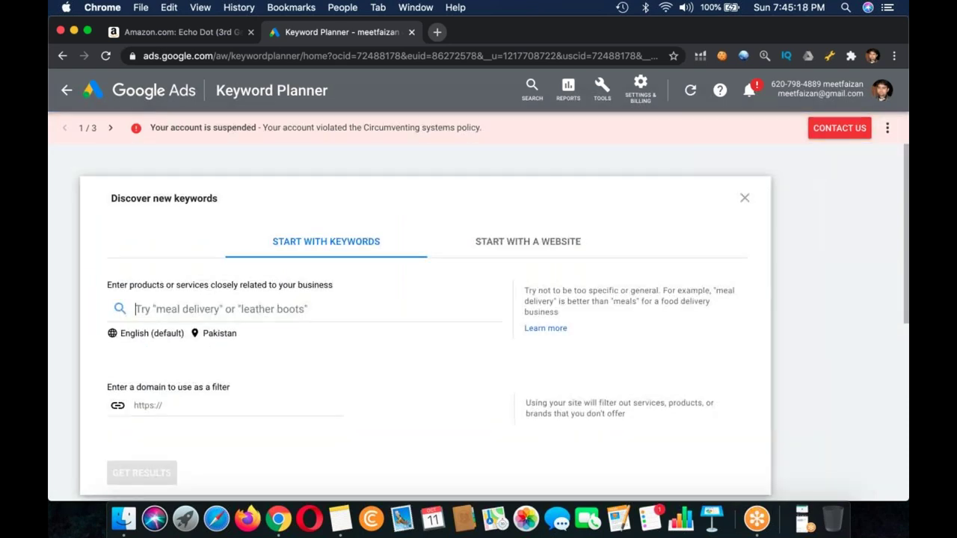
key("super+v")
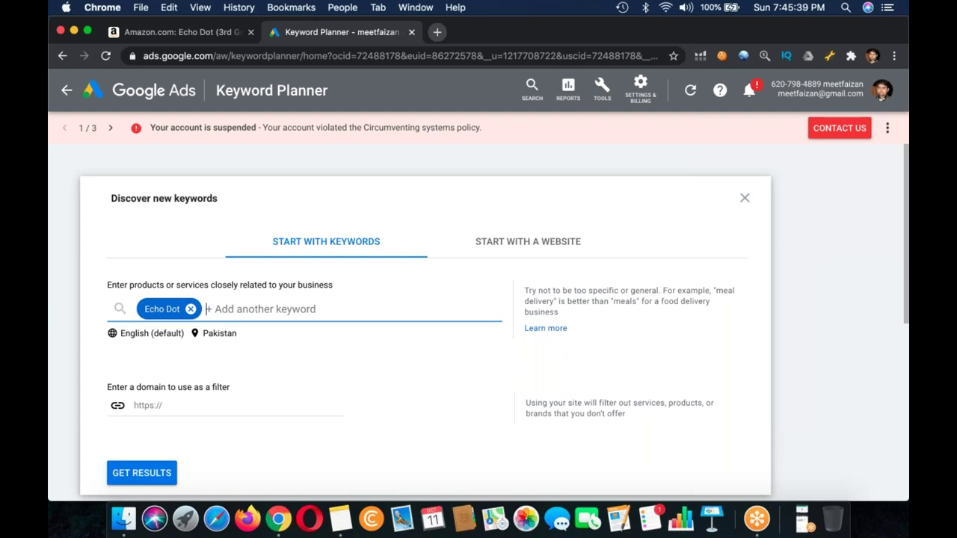
left_click(149, 483)
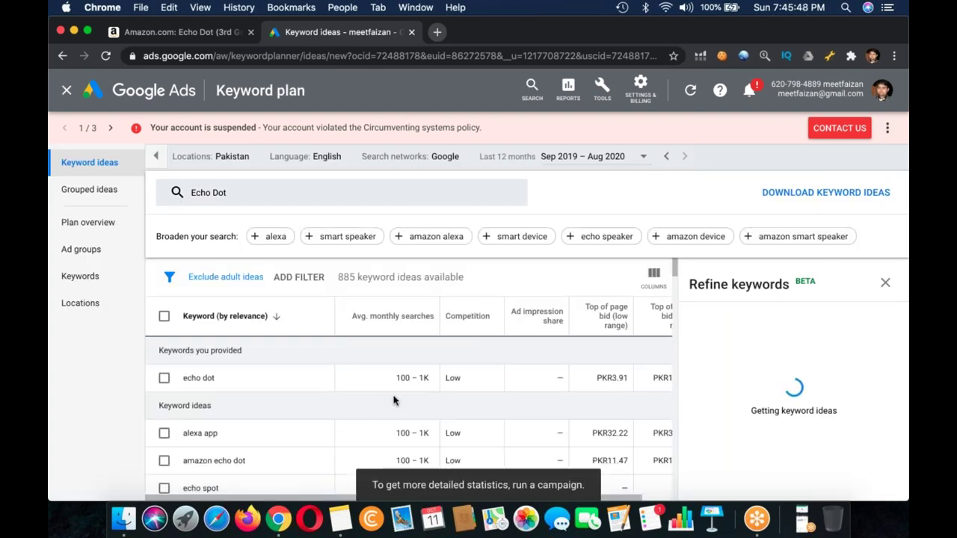
Review the keyword ideas for Echo Dot and sort them by highest average monthly searches.
scroll(300, 388, "down", 1)
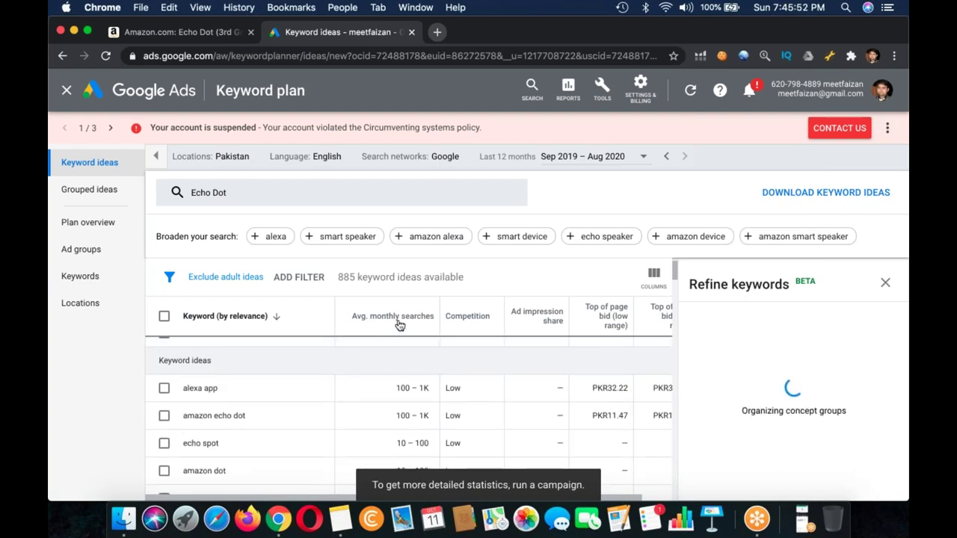
scroll(389, 329, "down", 1)
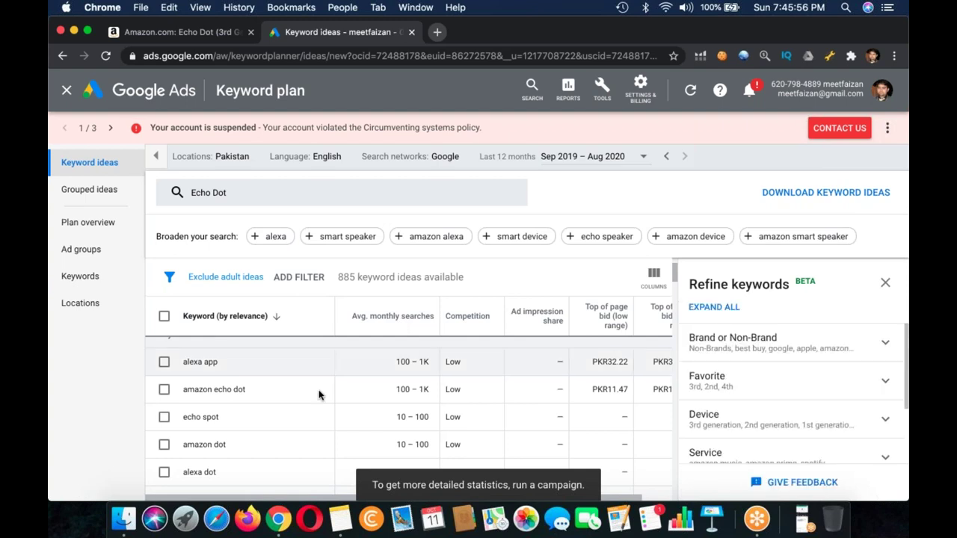
scroll(319, 395, "down", 3)
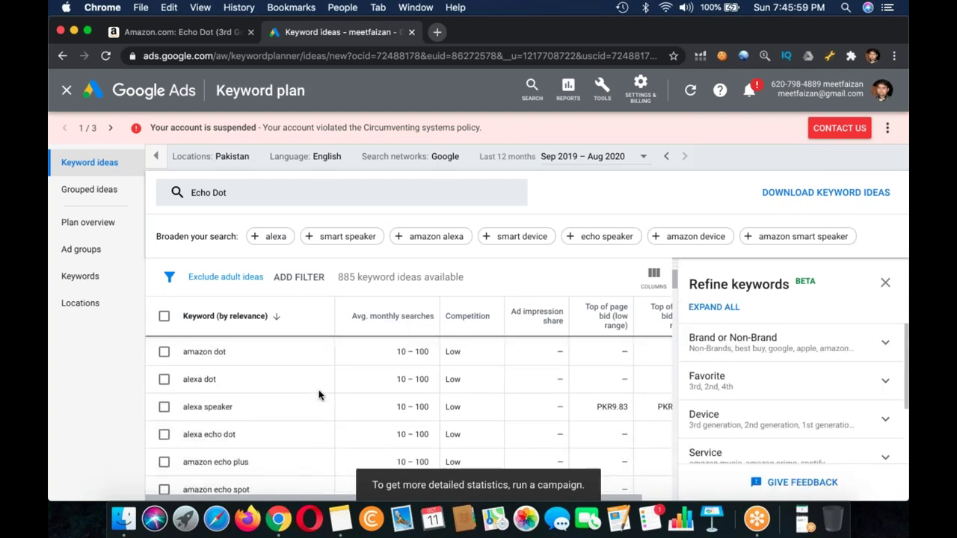
scroll(318, 395, "down", 3)
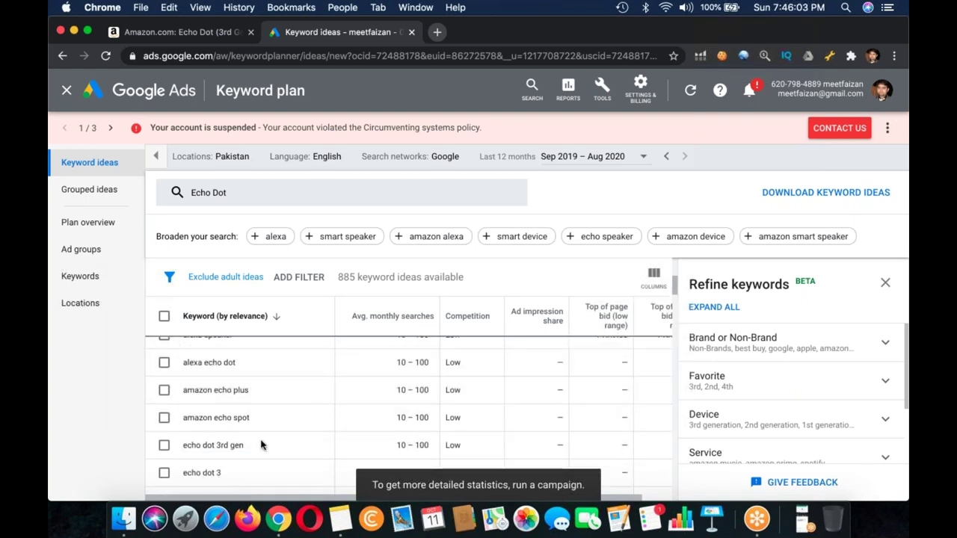
scroll(235, 445, "down", 3)
scroll(374, 389, "up", 6)
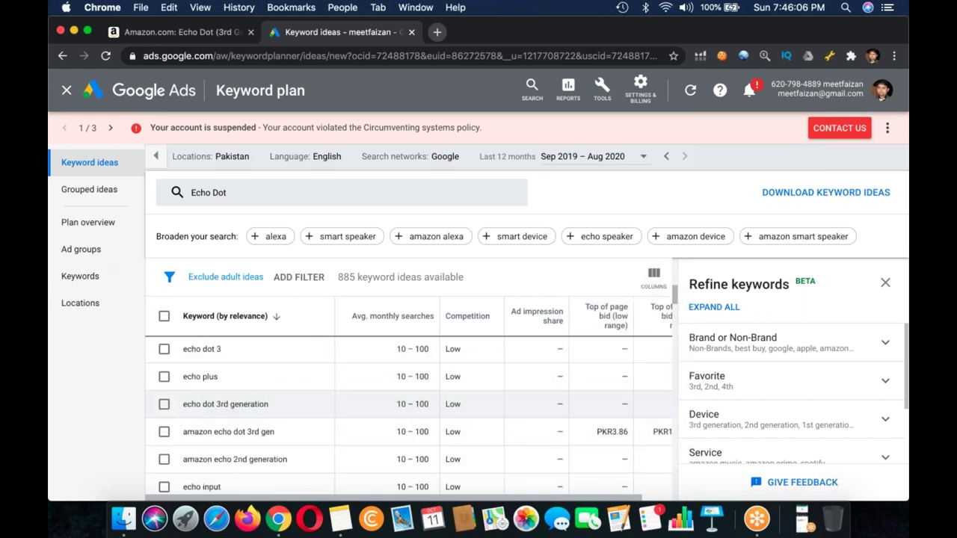
left_click(399, 325)
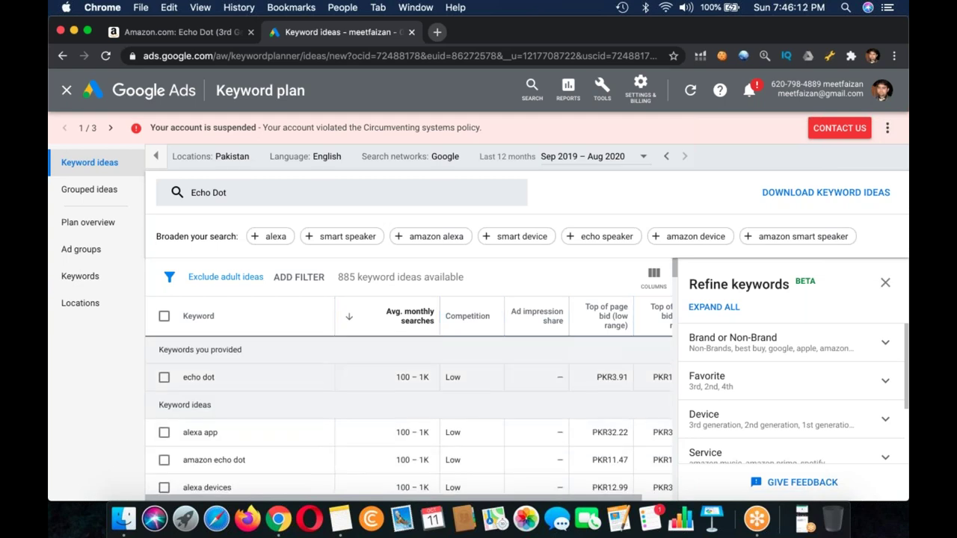
Go through the sorted keyword ideas and search Google for "amazon echo dot" in a new tab.
scroll(425, 414, "down", 2)
scroll(425, 414, "down", 1)
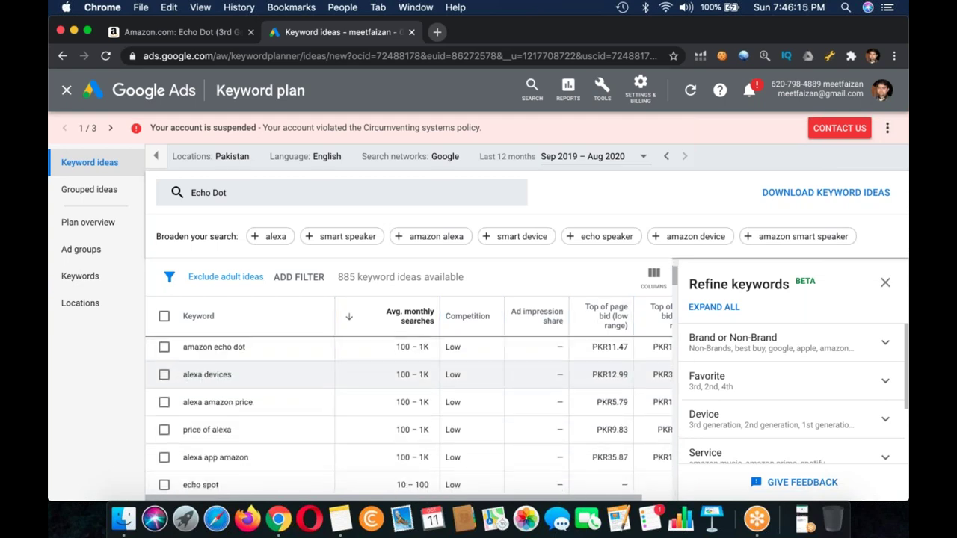
scroll(425, 414, "down", 4)
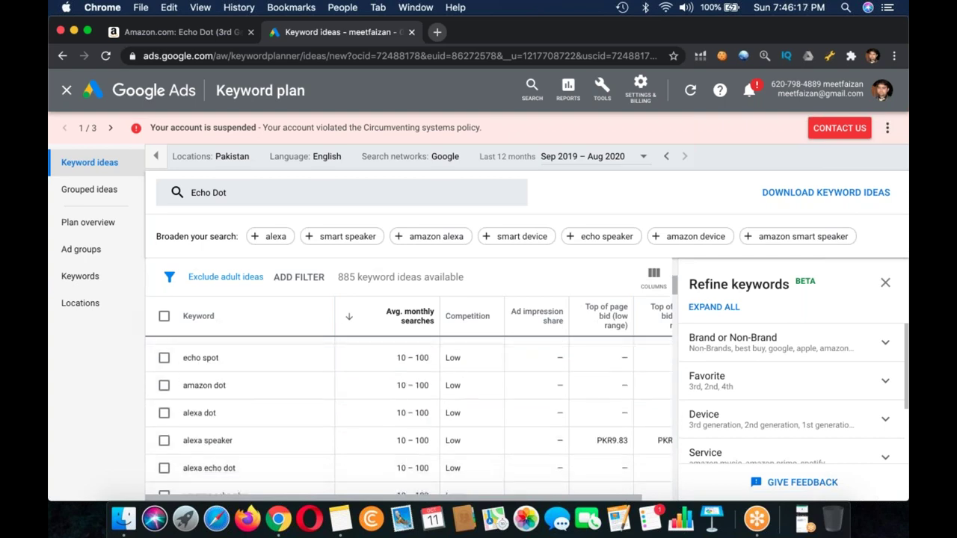
scroll(408, 414, "down", 3)
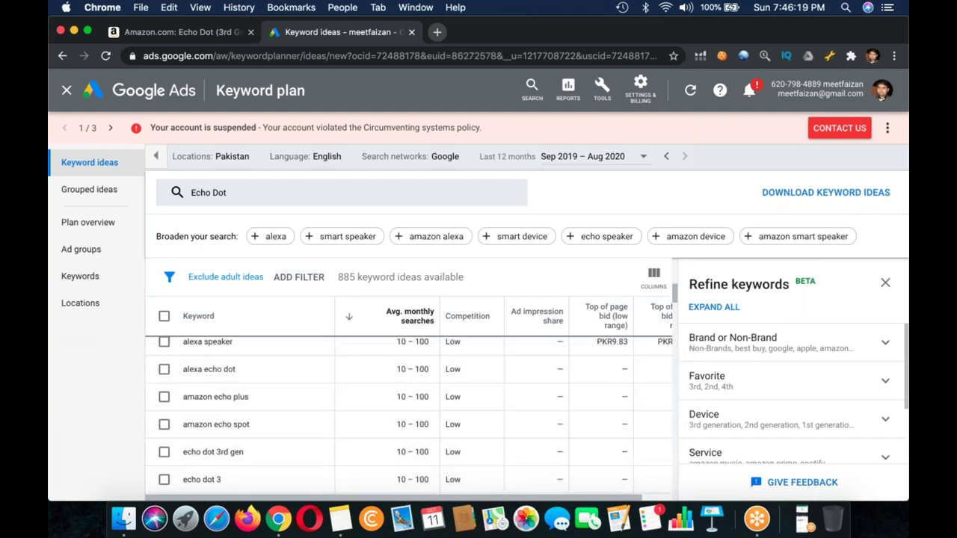
scroll(409, 414, "up", 4)
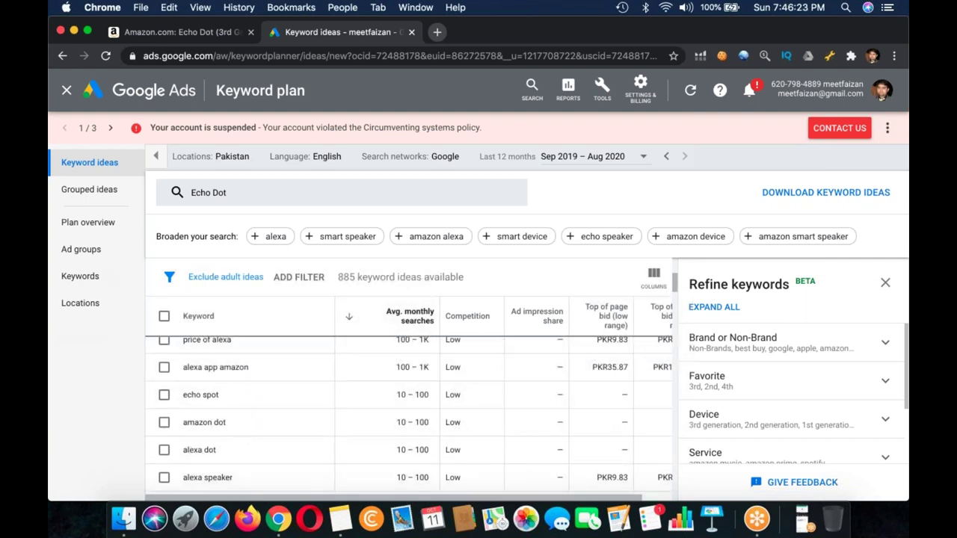
scroll(299, 389, "up", 2)
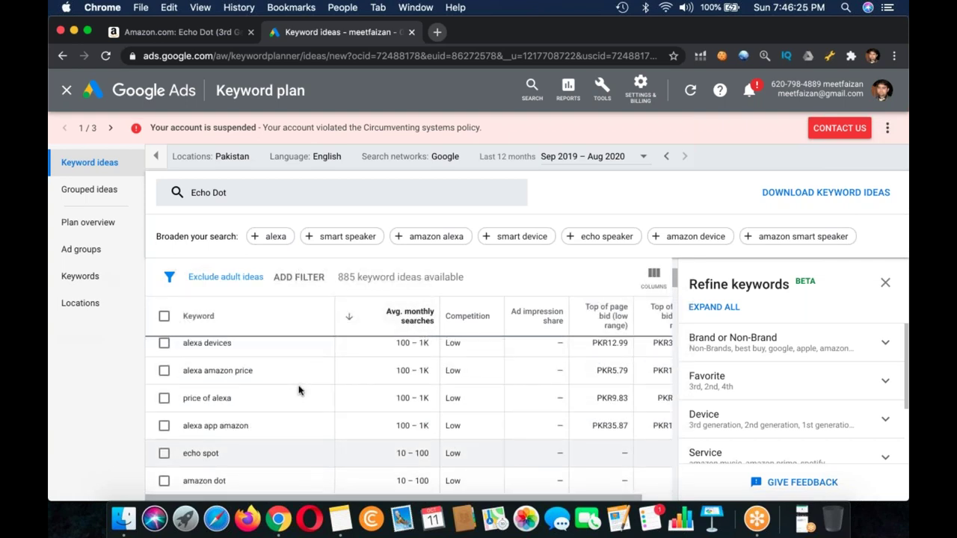
scroll(300, 388, "up", 3)
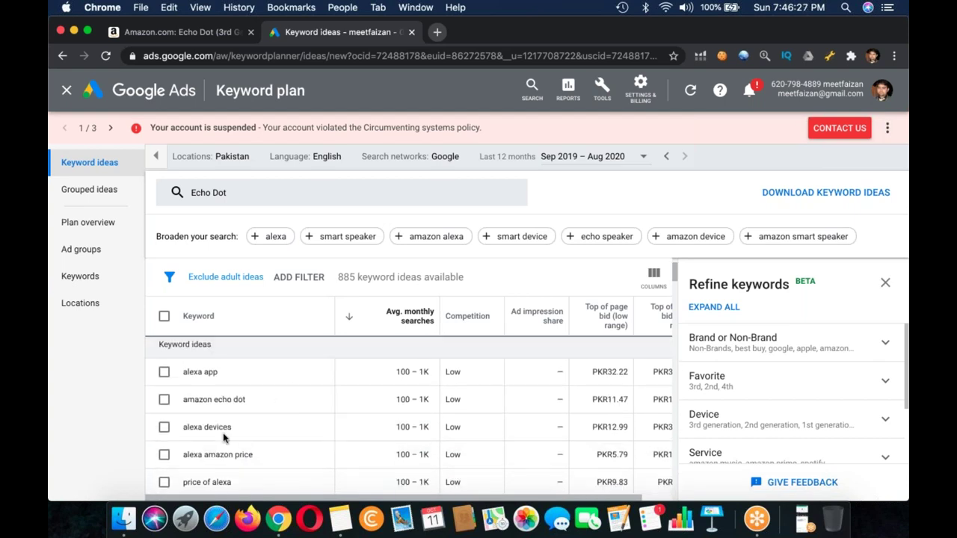
triple_click(225, 401)
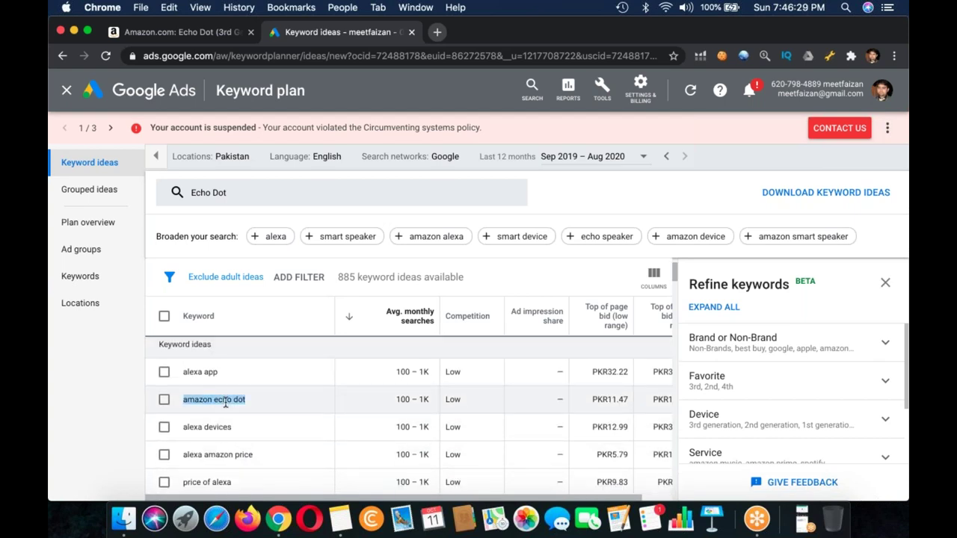
right_click(225, 401)
left_click(289, 371)
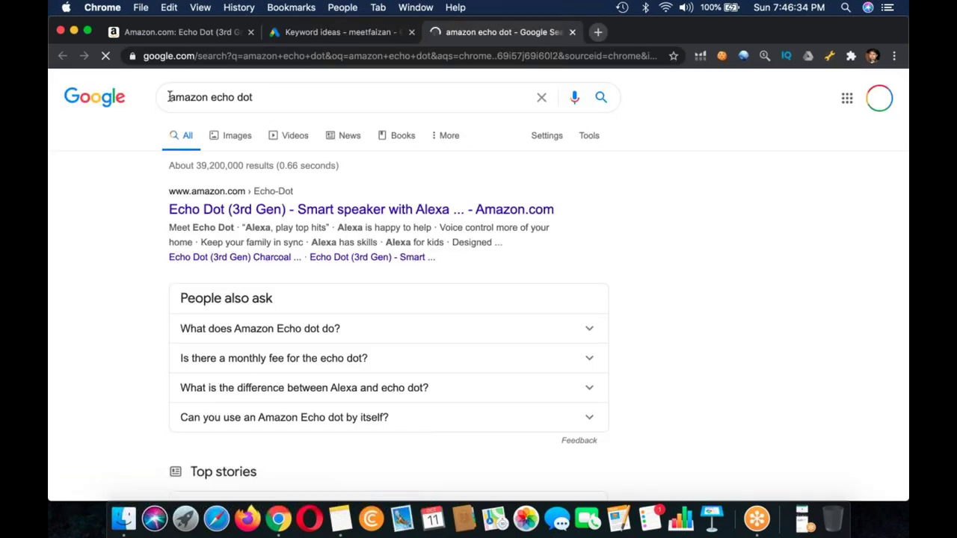
Search Google for the exact phrase "amazon echo dot 3rd generation" in quotation marks.
left_click(303, 98)
type("\"")
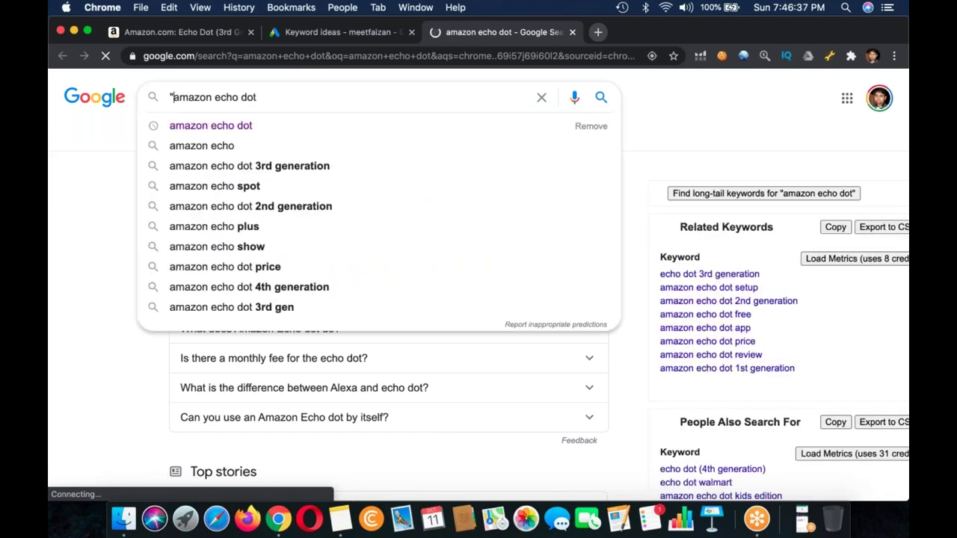
left_click(303, 99)
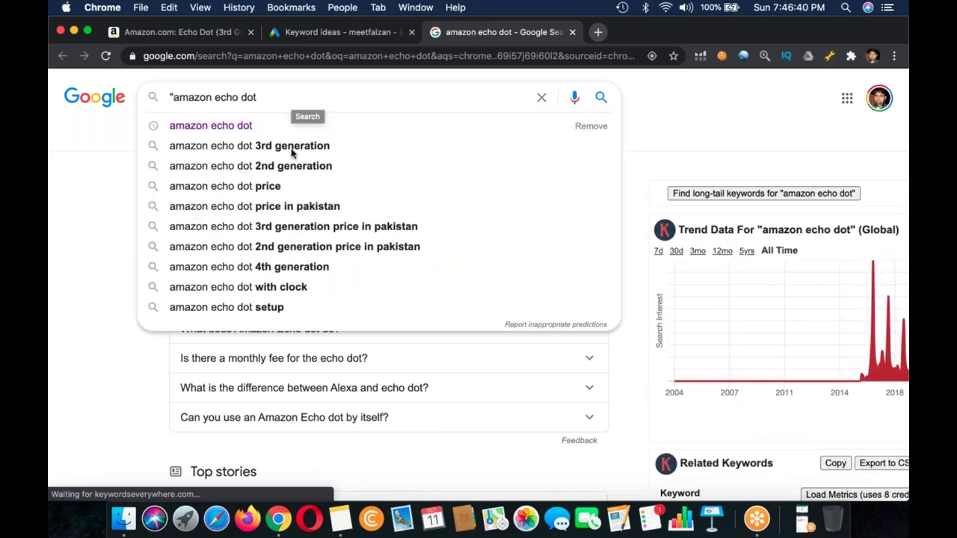
type("3")
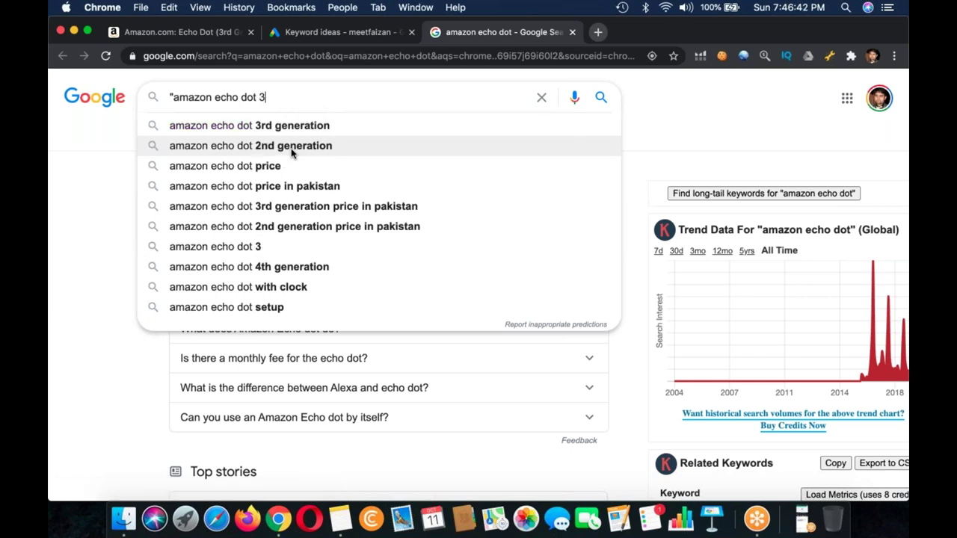
type("rd generation\"")
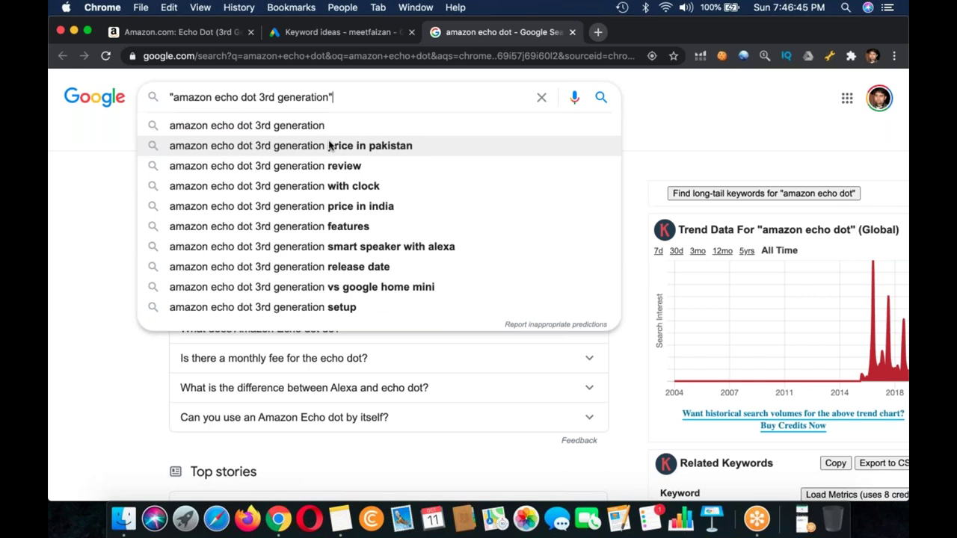
key("Return")
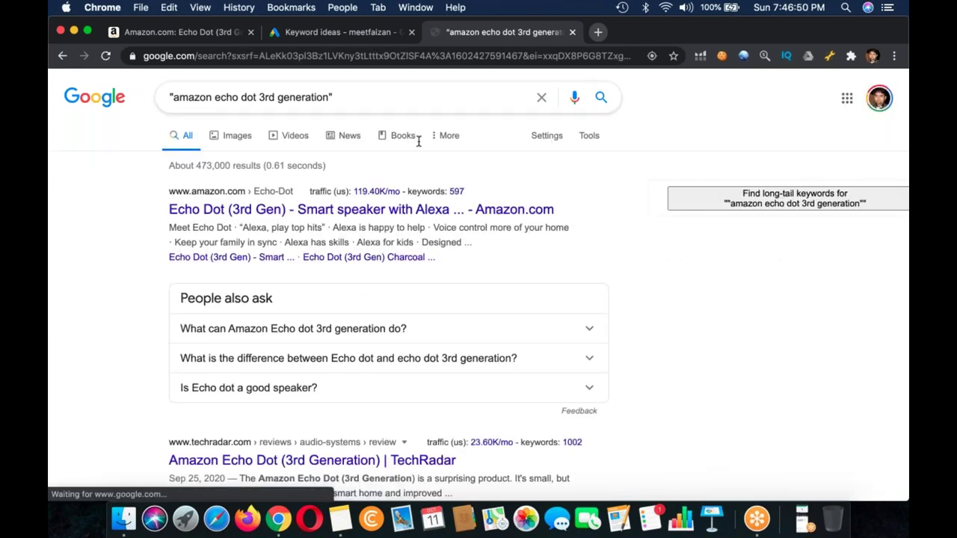
Go to the last page of the search results and examine the related searches there.
scroll(436, 344, "down", 15)
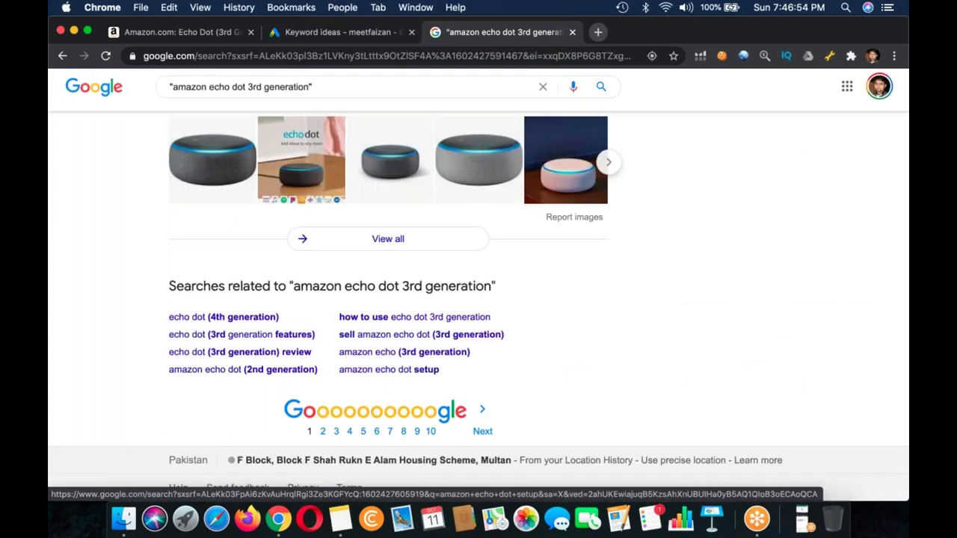
left_click(323, 432)
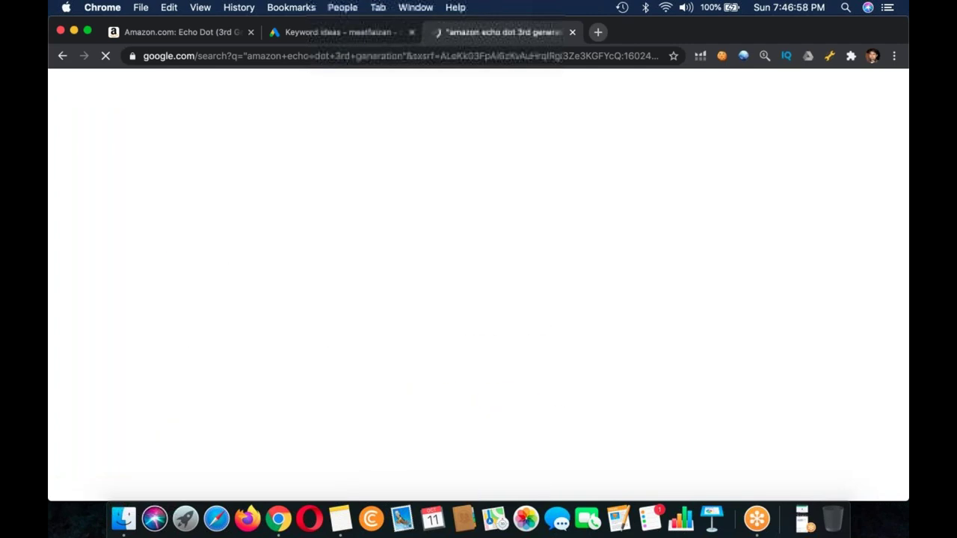
left_click(452, 431)
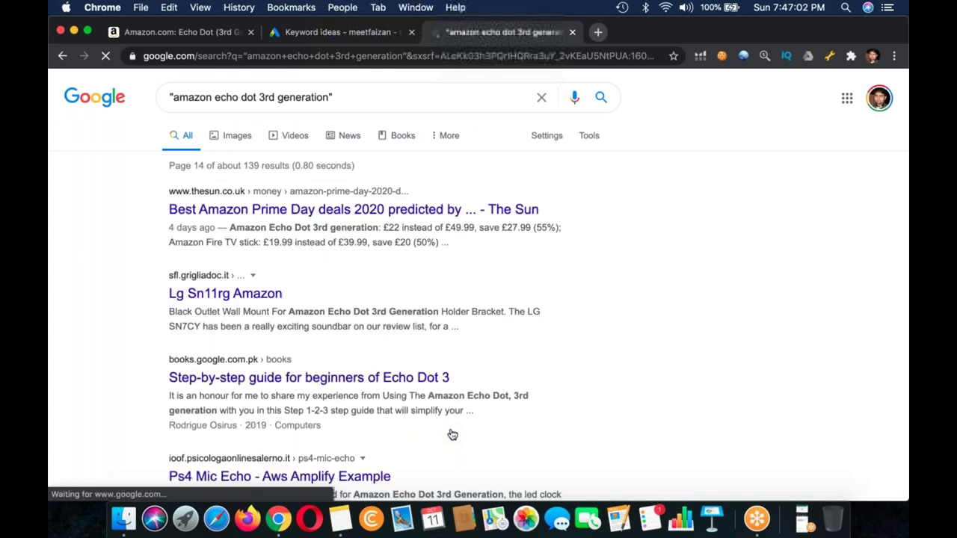
scroll(453, 434, "down", 3)
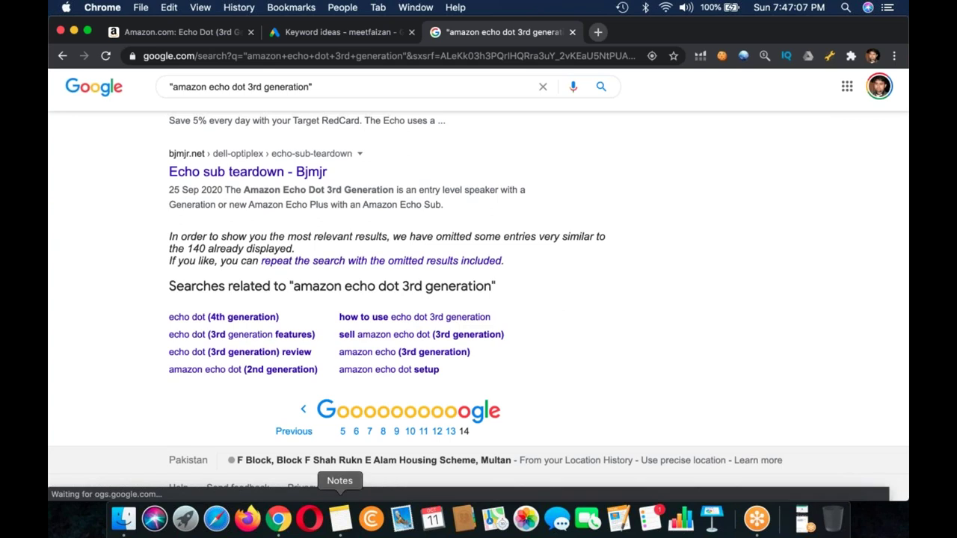
In Notes, list "how to use echo dot 3rd generation" and "sell amazon echo dot (3rd generation)" as bullets below the winning keyword criteria.
left_click(339, 518)
scroll(646, 367, "down", 2)
left_click(645, 368)
type("- how to")
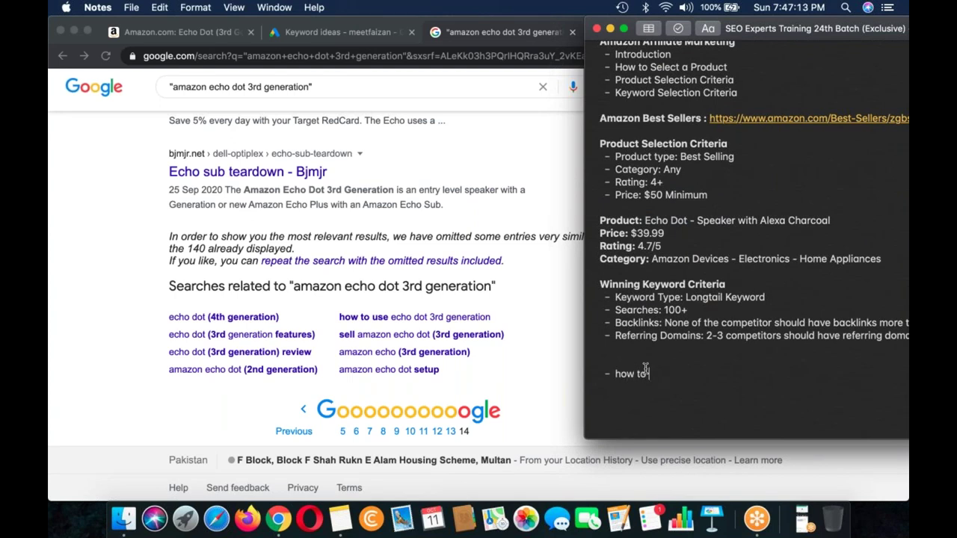
type(" use echo dot 3rd generation")
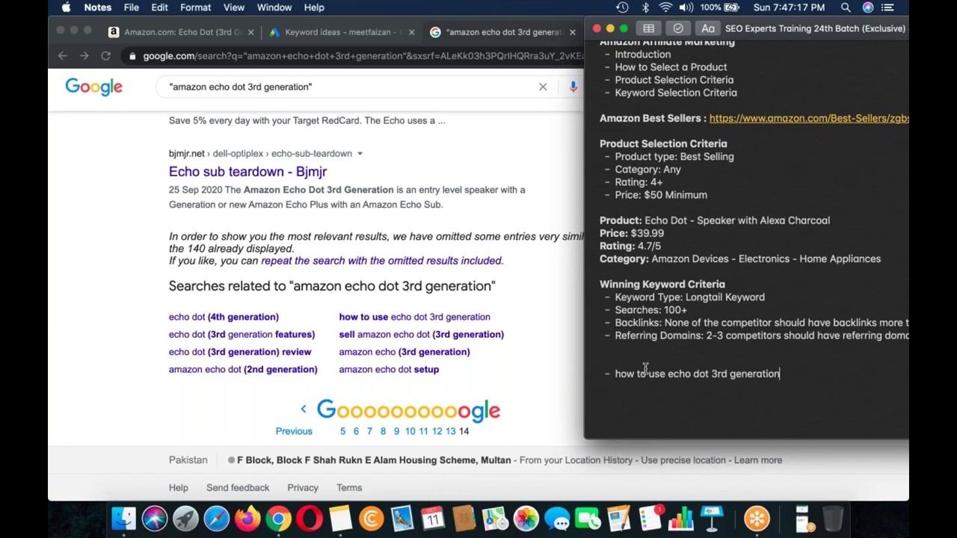
key("Return")
type("sell amo")
type("zon")
type(" echo dot (3rd genera")
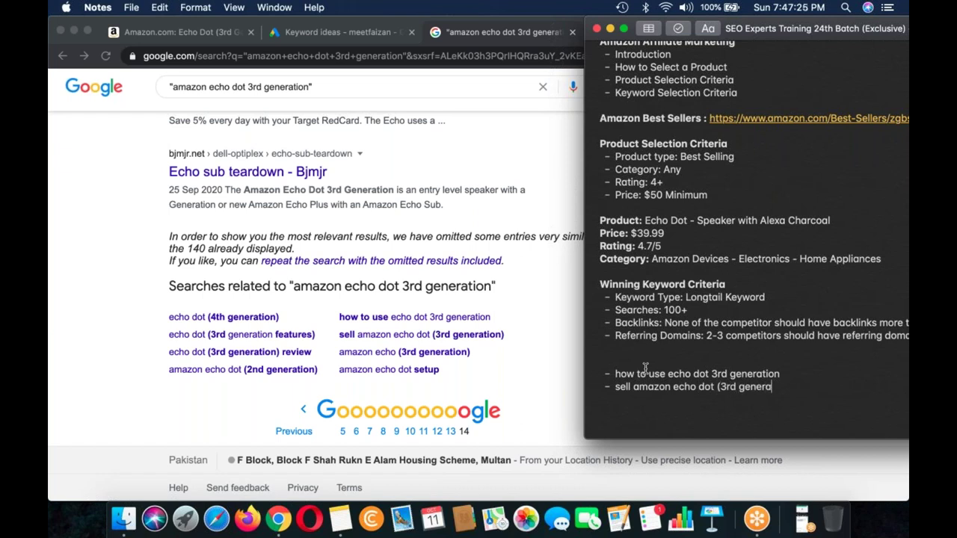
type("tion)")
Add the bullets "amazon echo (3rd generation)", "echo dot (4th generation)" and "echo dot (3rd generation features)" to the keyword list.
key("Return")
type("amazon echo (")
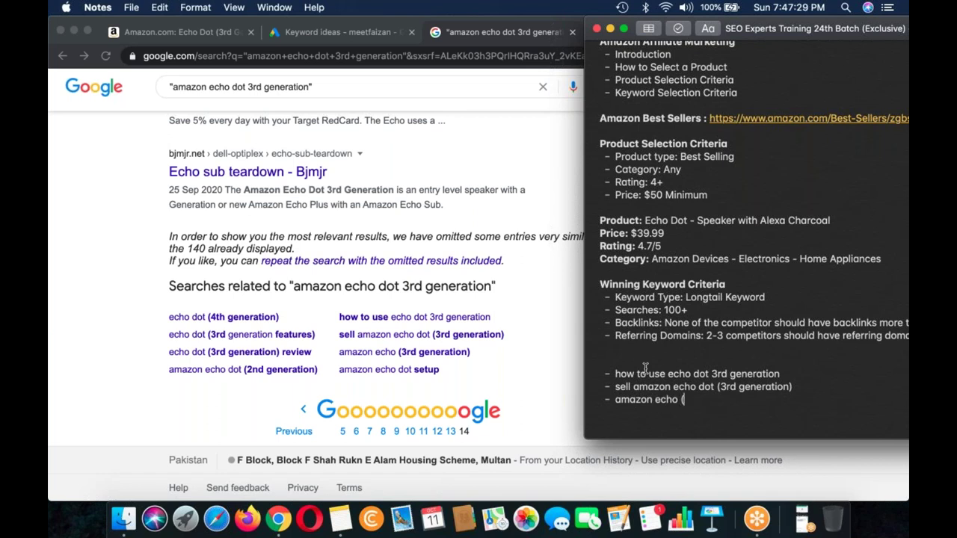
type("2r")
key("BackSpace")
key("BackSpace")
type("3rd generation) – ")
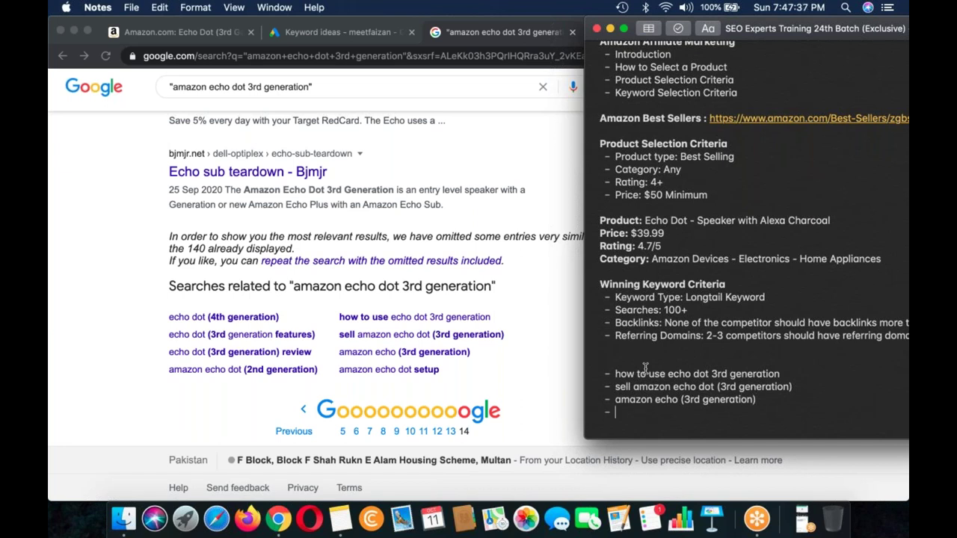
type("echo dot (4th generation")
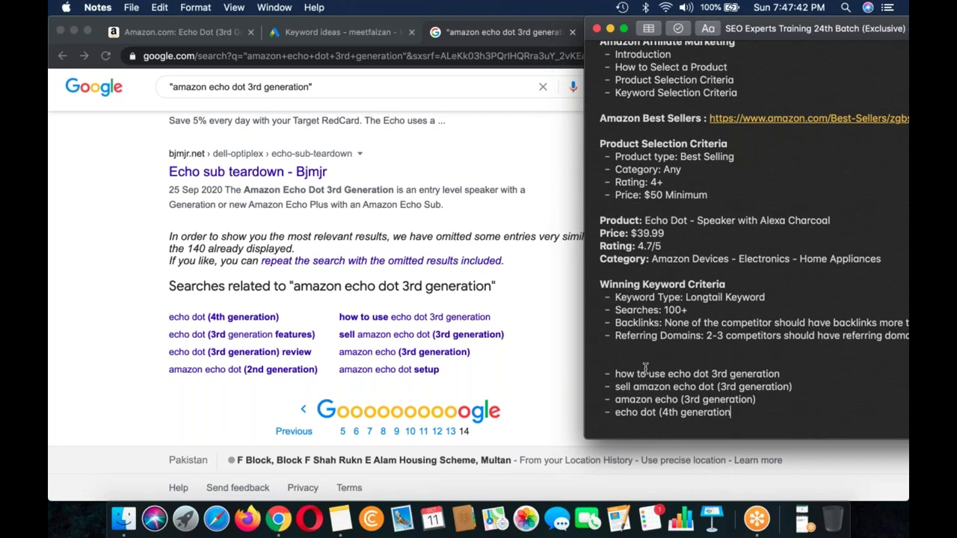
type(") – echo dot (3rd gen")
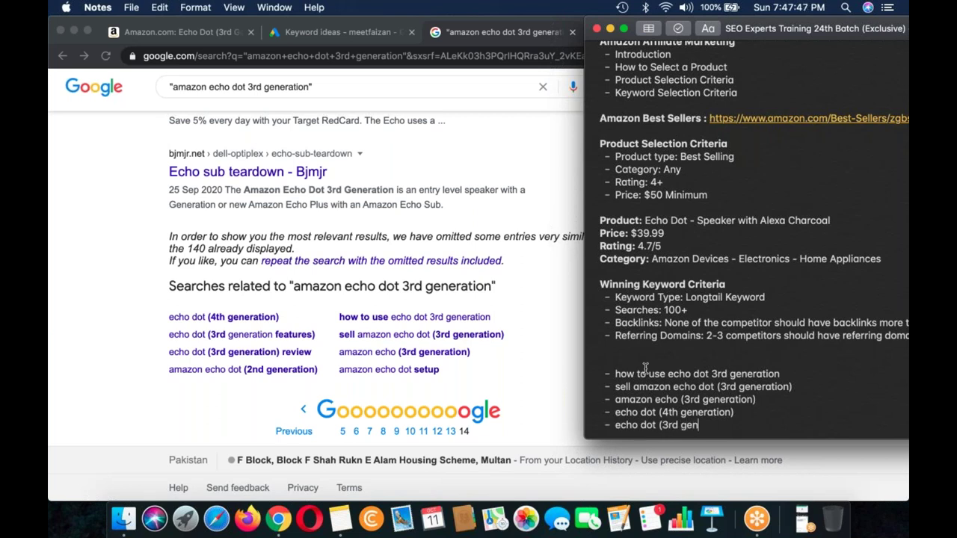
type("eration feature")
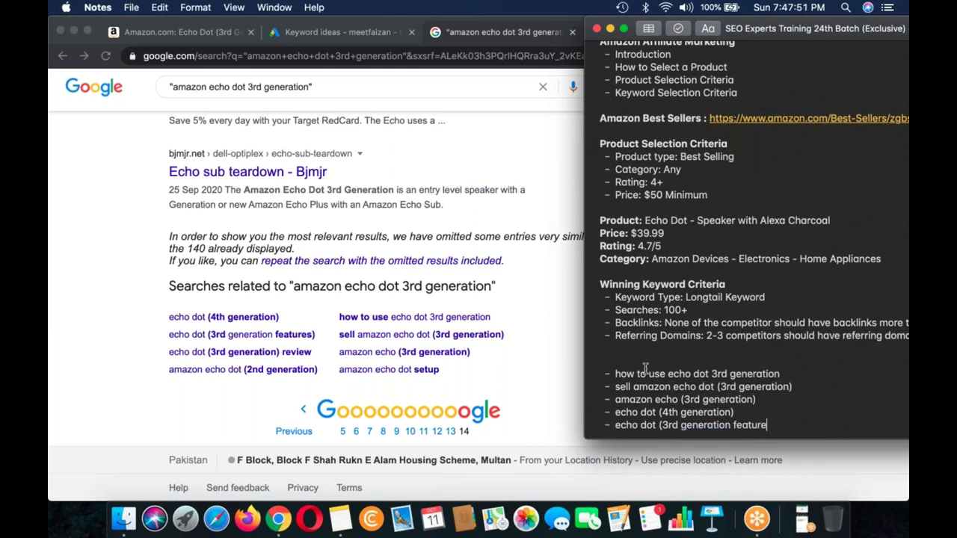
type("s)")
Add "echo dot (3rd generation) review" as the last bullet of the keyword list.
key("Return")
type("echo dot (3rd generat")
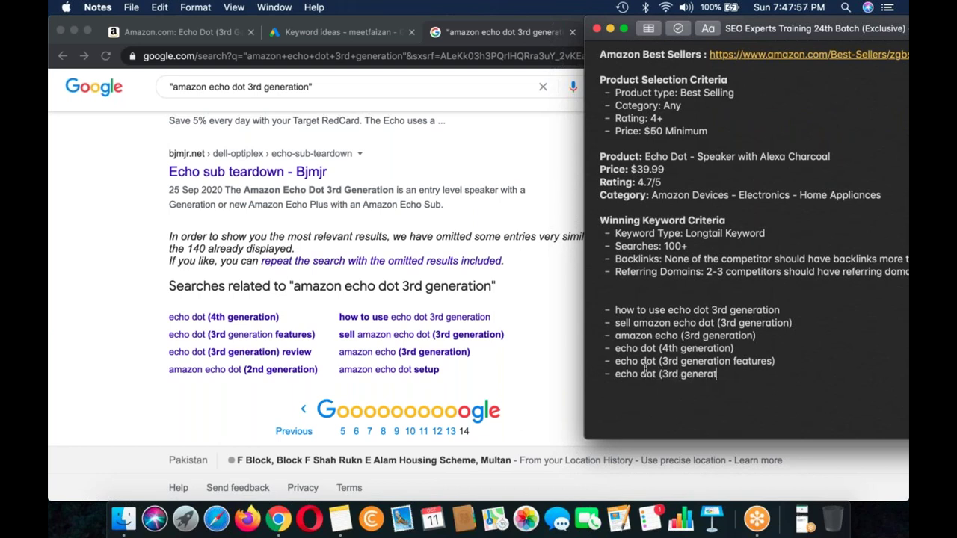
type("ion) review")
key("Return")
type("ec")
key("BackSpace")
key("BackSpace")
Copy the whole keyword list from the notes and paste it into Keyword Planner's seed keywords in Chrome.
left_click_drag(778, 372, 560, 304)
key("super+c")
key("super+Tab")
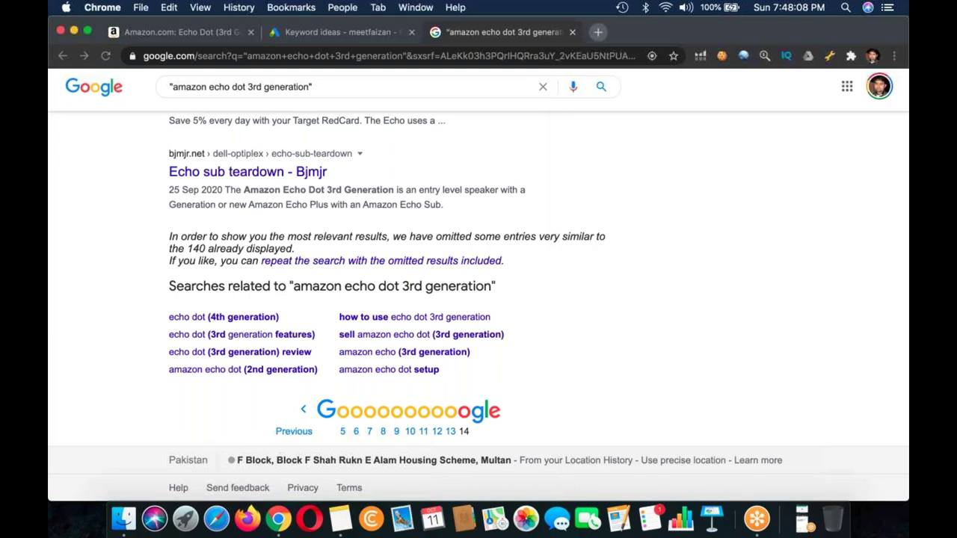
key("super+alt+Left")
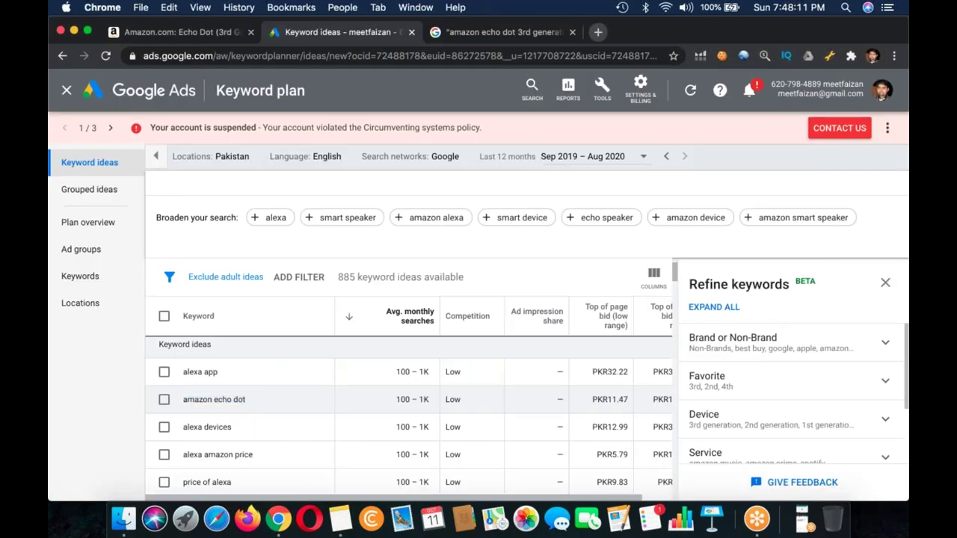
key("super+v")
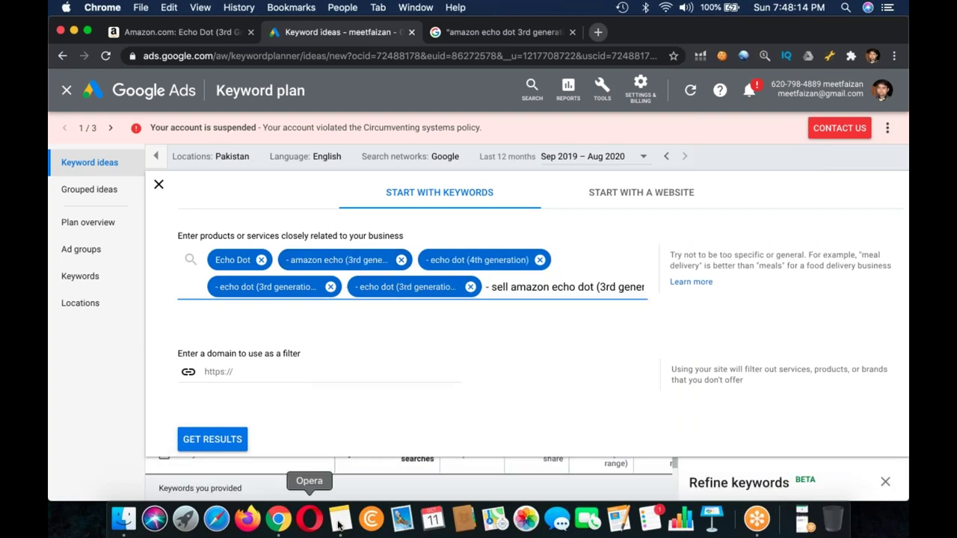
key("super+Tab")
left_click(616, 310)
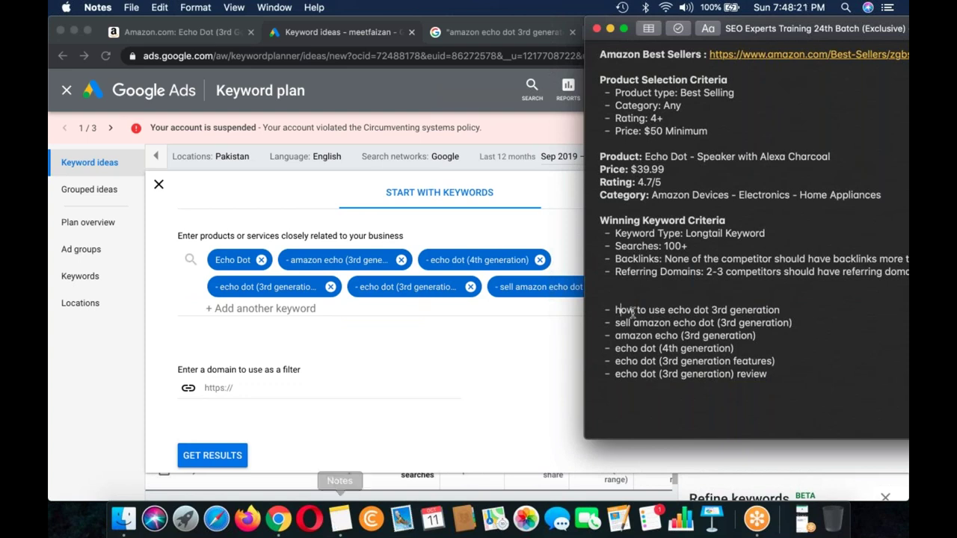
key("Return")
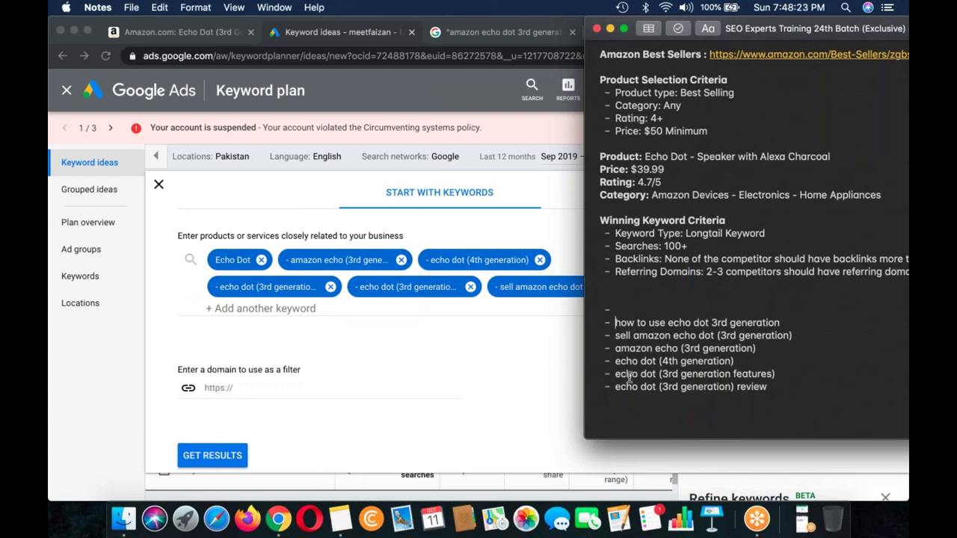
key("BackSpace")
left_click(773, 400)
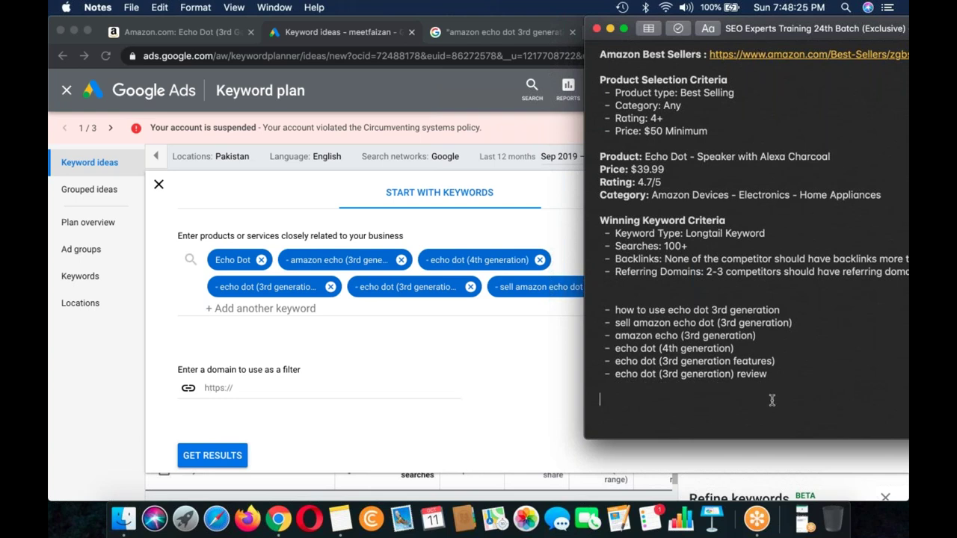
left_click_drag(780, 309, 612, 310)
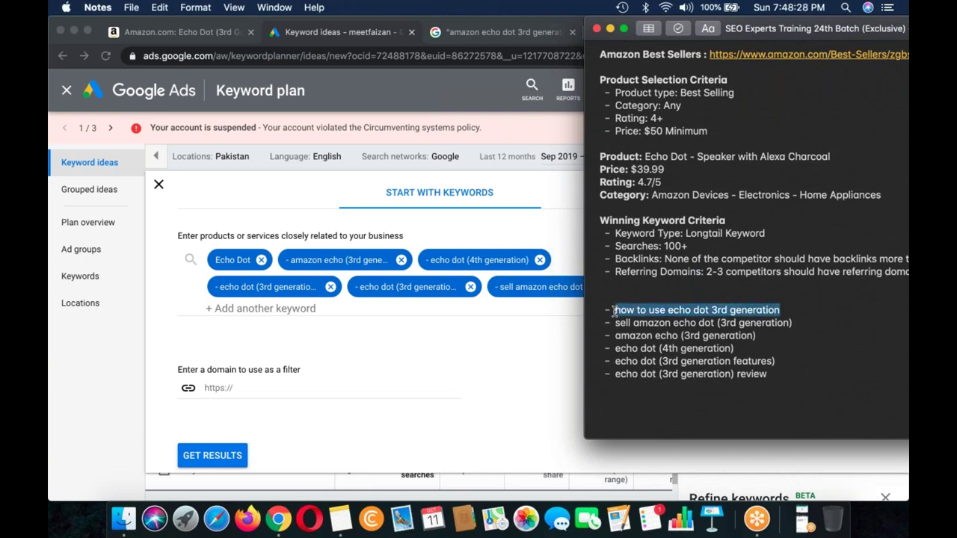
Remove the pasted "- amazon echo (3rd generation)" keyword and strip the leading dash from "echo dot (4th generation)".
left_click(343, 259)
left_click(294, 259)
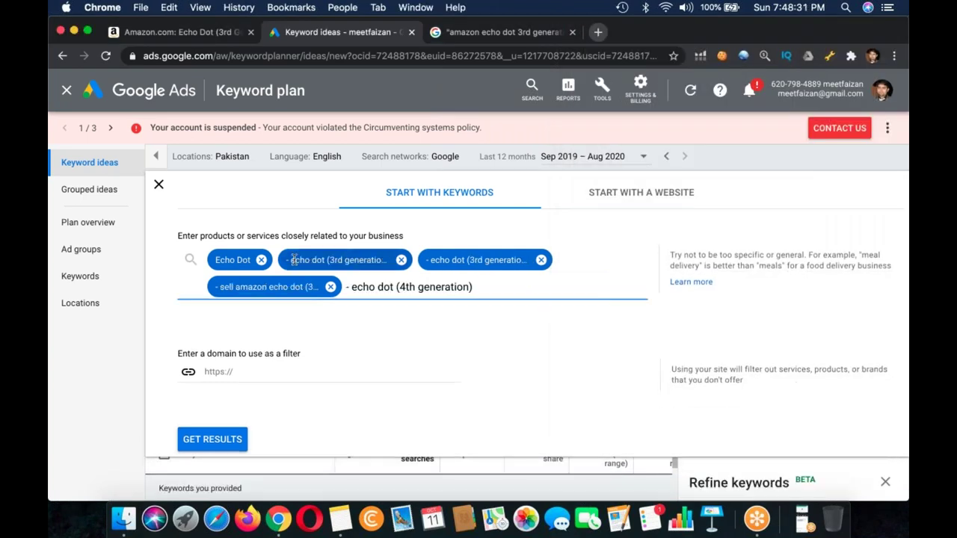
left_click(351, 287)
key("BackSpace")
key("BackSpace")
key("Return")
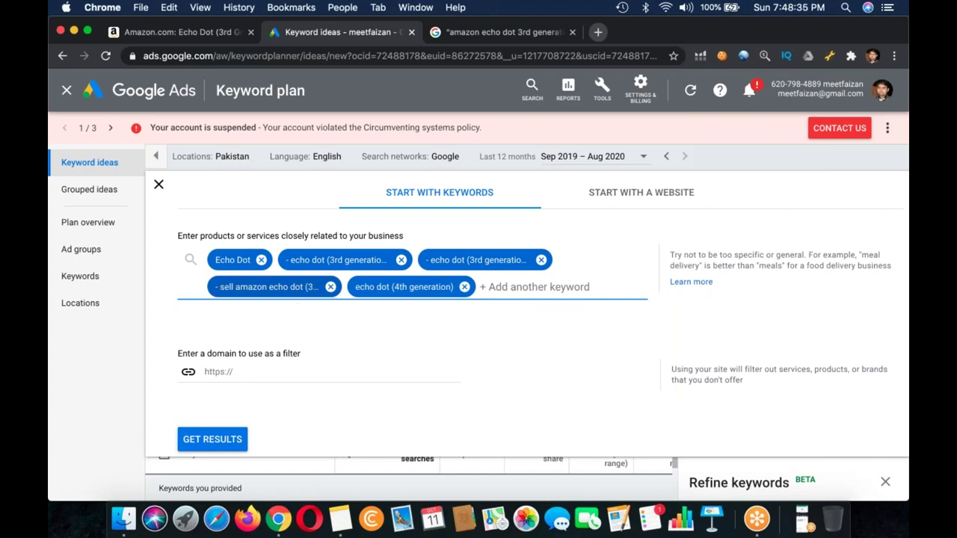
Remove the remaining dash-prefixed seed keywords, keeping only "Echo Dot" and "echo dot (4th generation)".
left_click(228, 292)
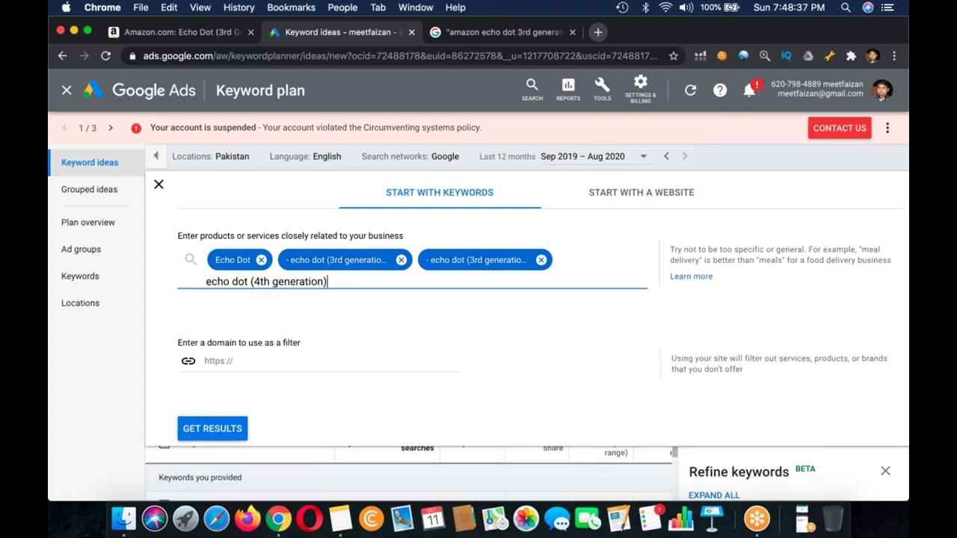
key("Return")
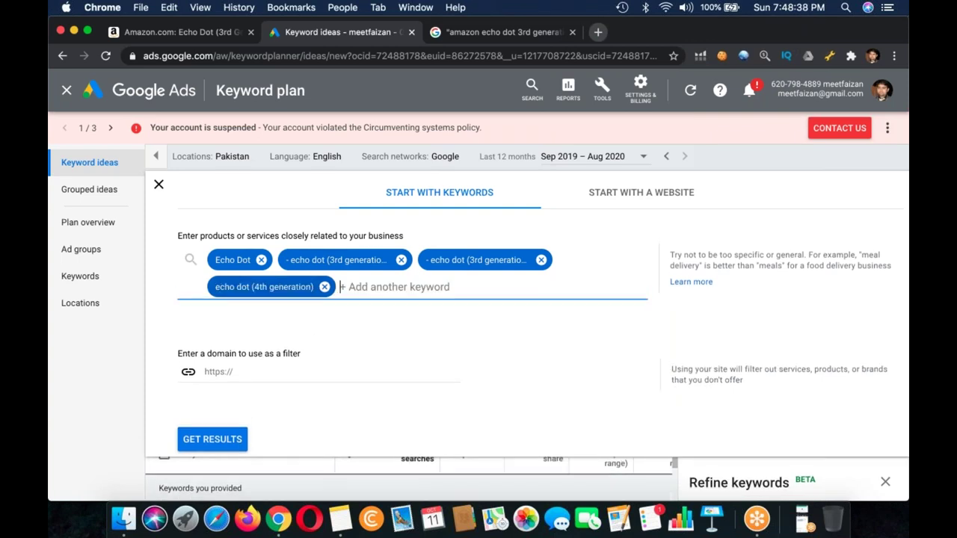
left_click(452, 259)
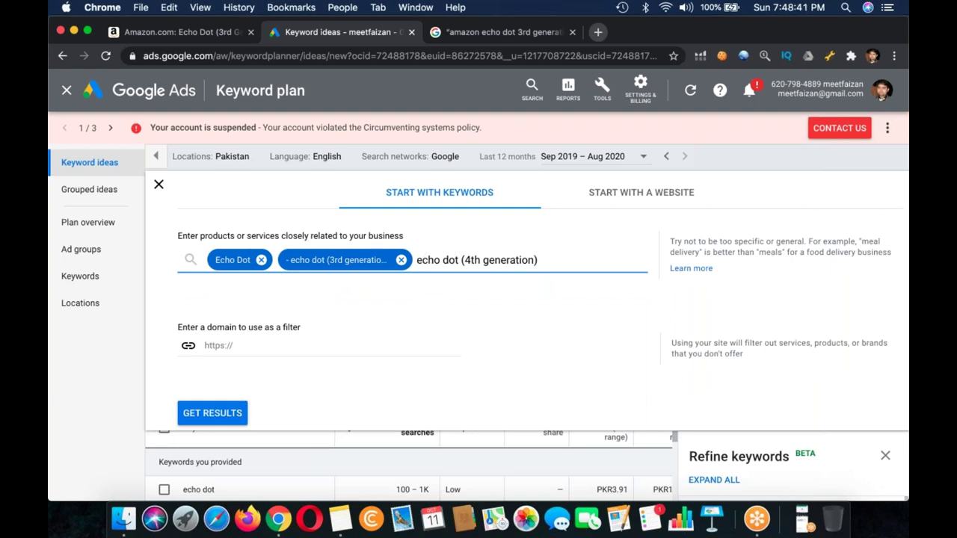
key("Return")
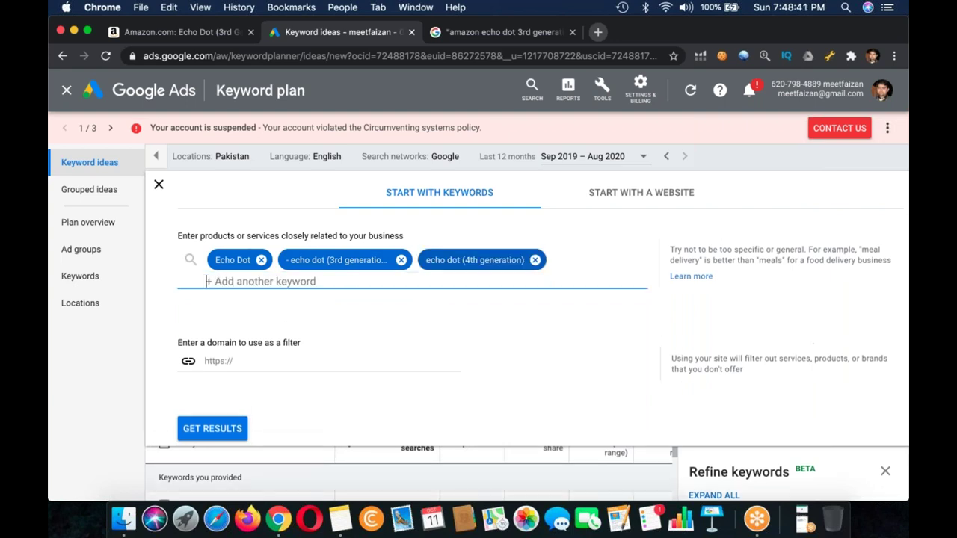
left_click(298, 260)
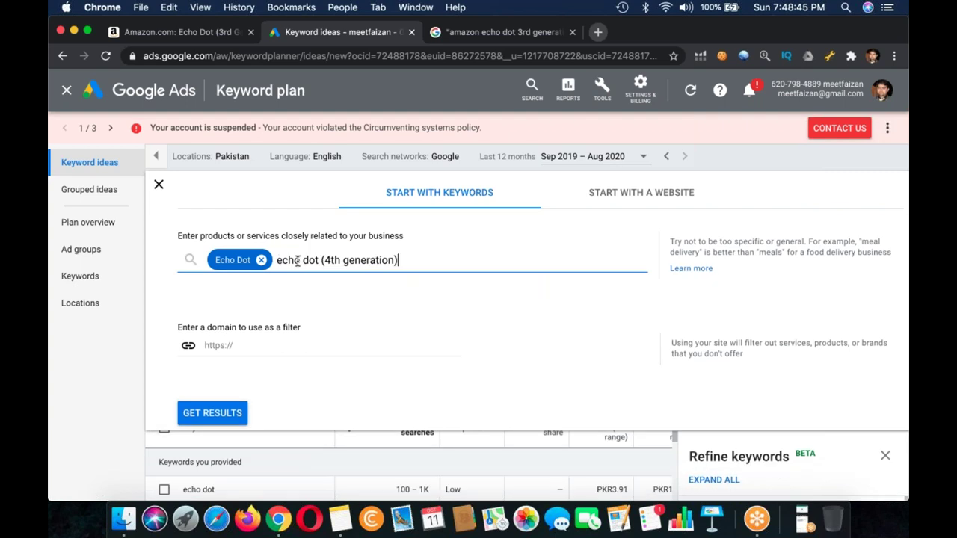
key("Return")
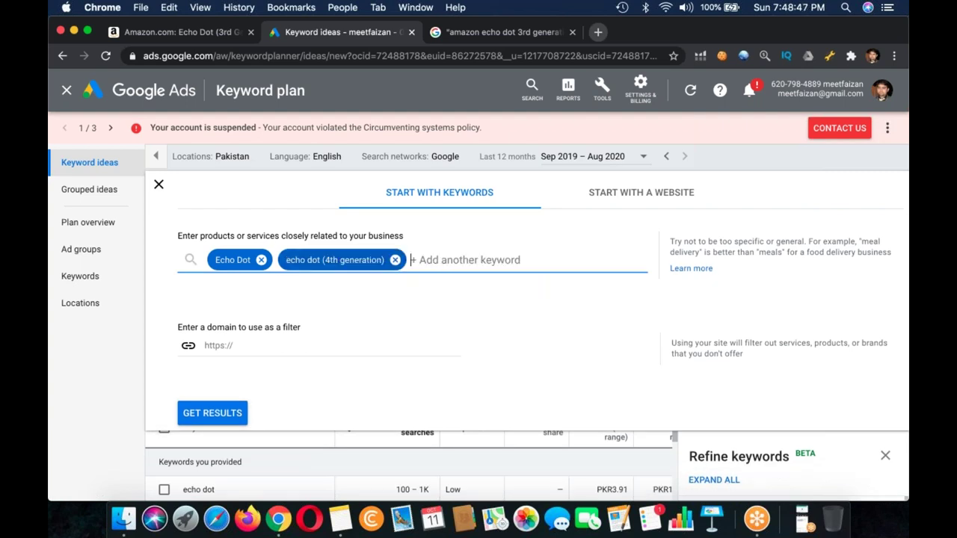
Check the first keyword in the notes, add "how to use echo dot 3rd generation" to the seed keywords and get the keyword ideas.
left_click(341, 520)
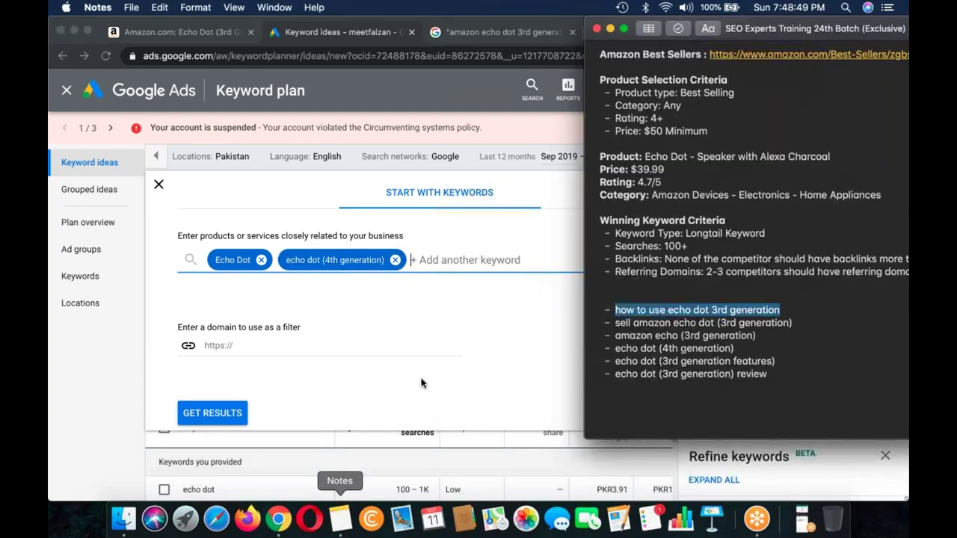
left_click(435, 257)
type("how to")
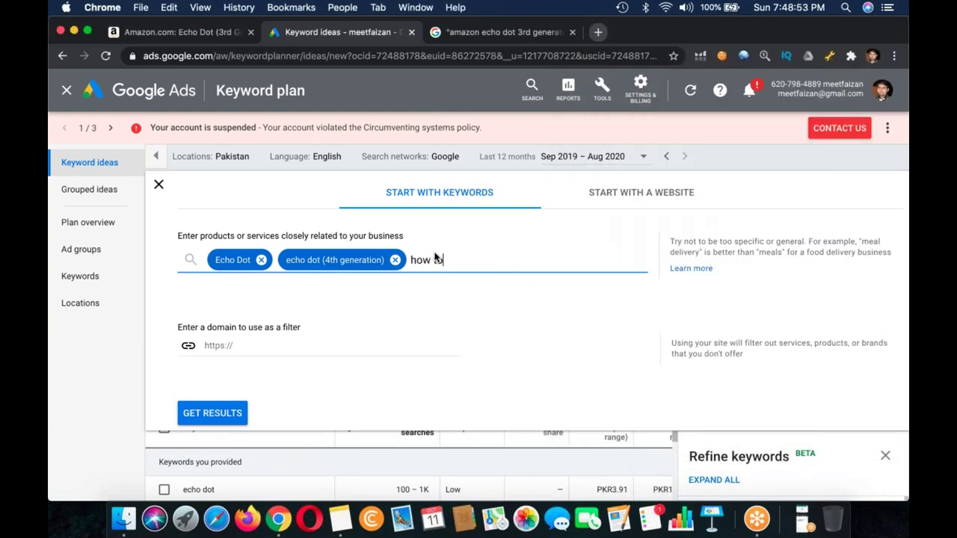
type(" use echo dot 3rd ge")
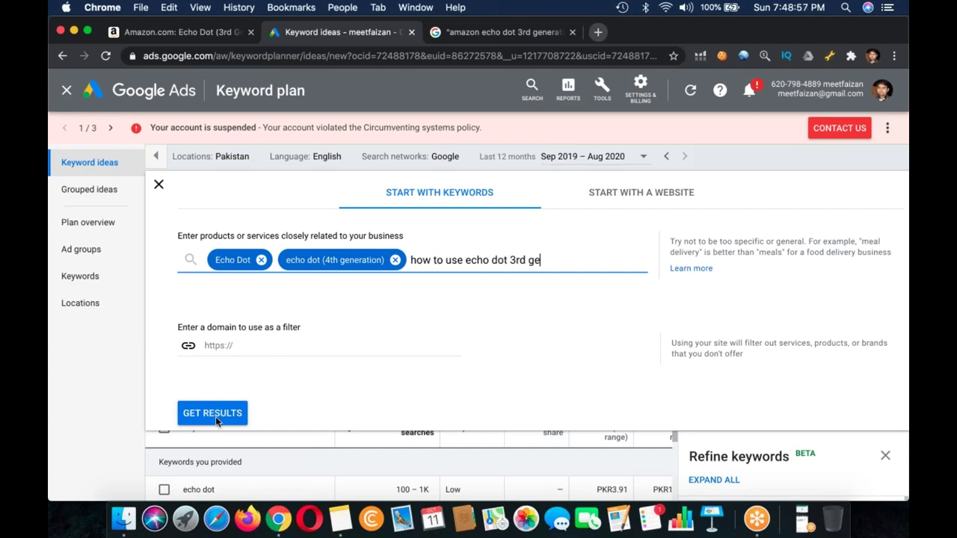
type("neration")
left_click(213, 413)
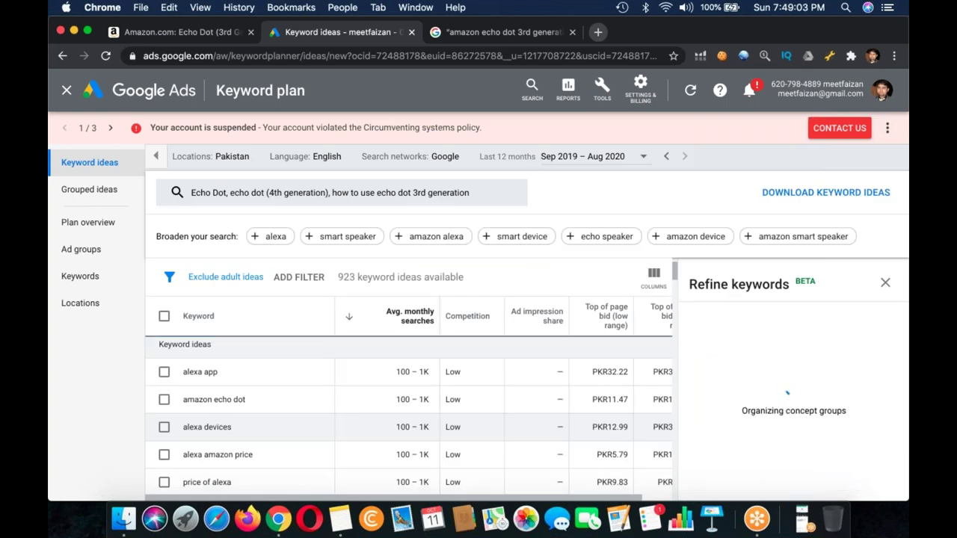
Set United States as the only targeted location and rerun the keyword ideas with the same seed keywords.
left_click(221, 156)
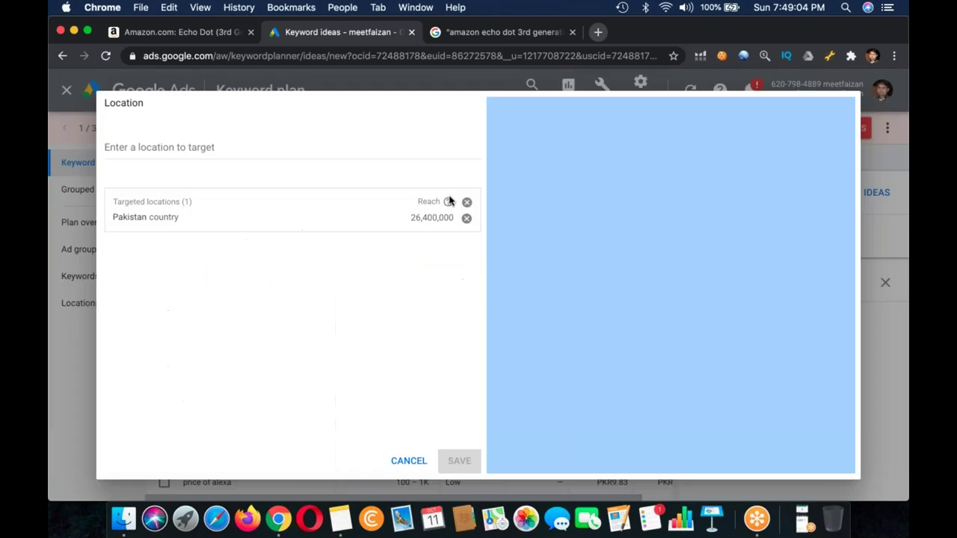
left_click(466, 203)
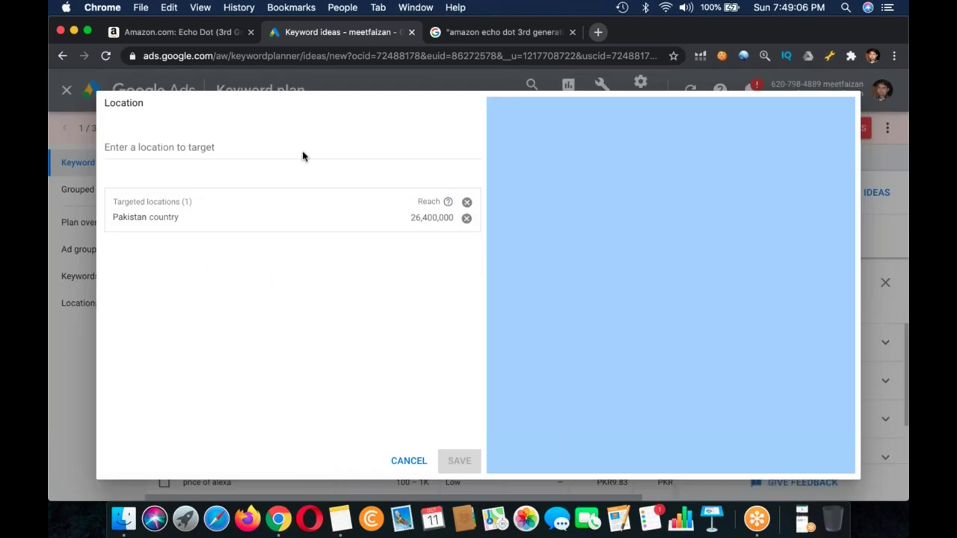
left_click(105, 147)
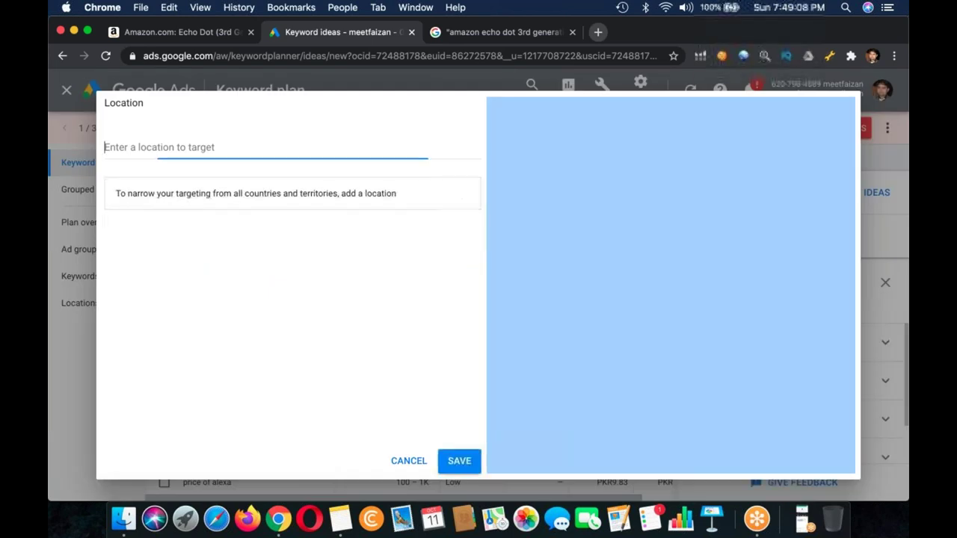
type("ite")
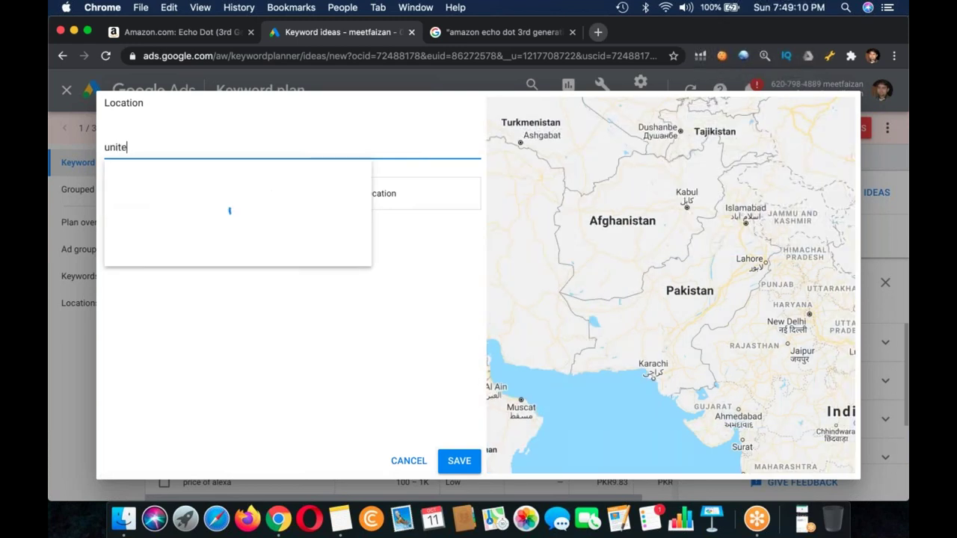
type("d stat")
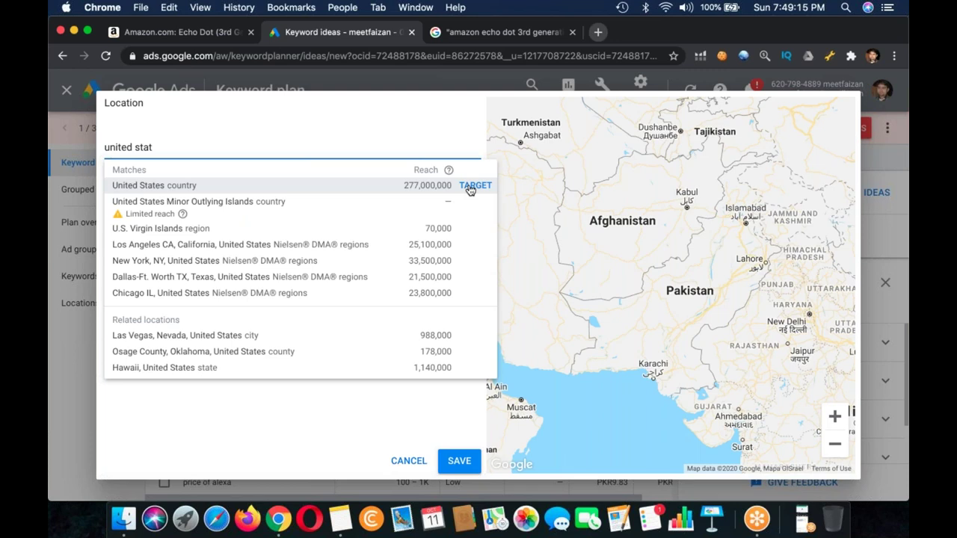
key("Return")
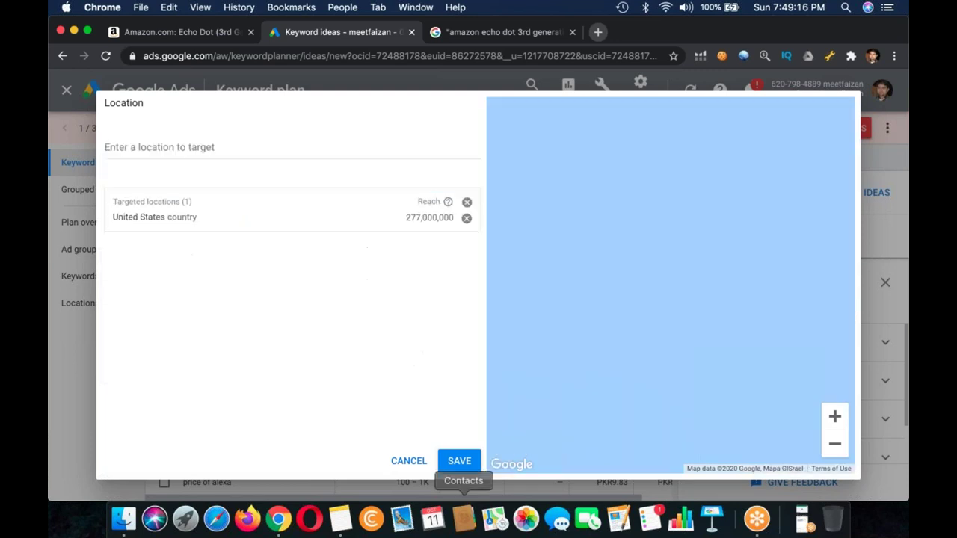
key("Return")
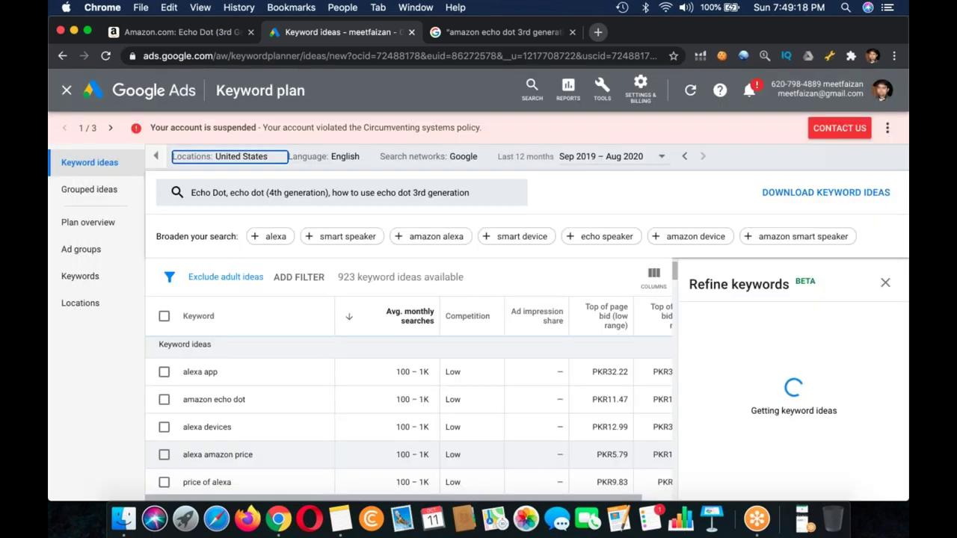
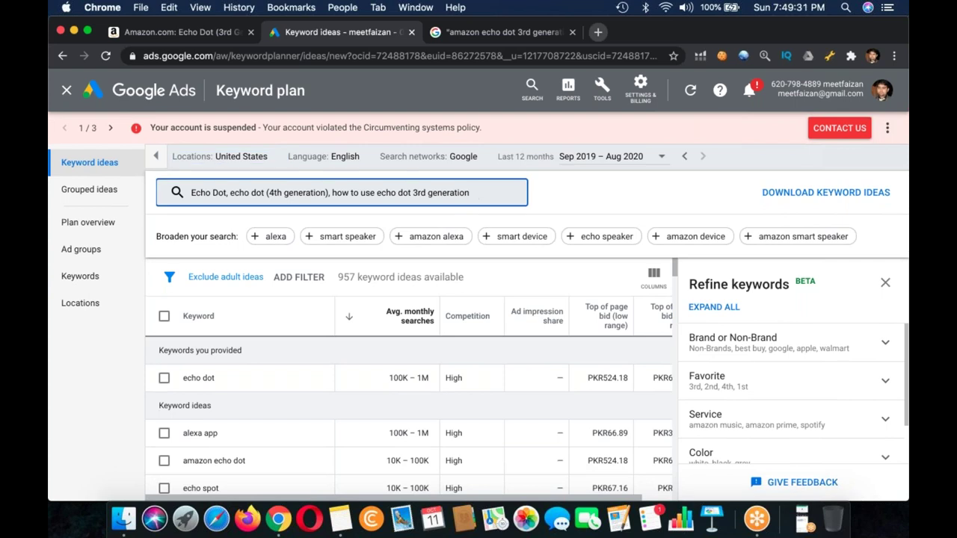
left_click(470, 195)
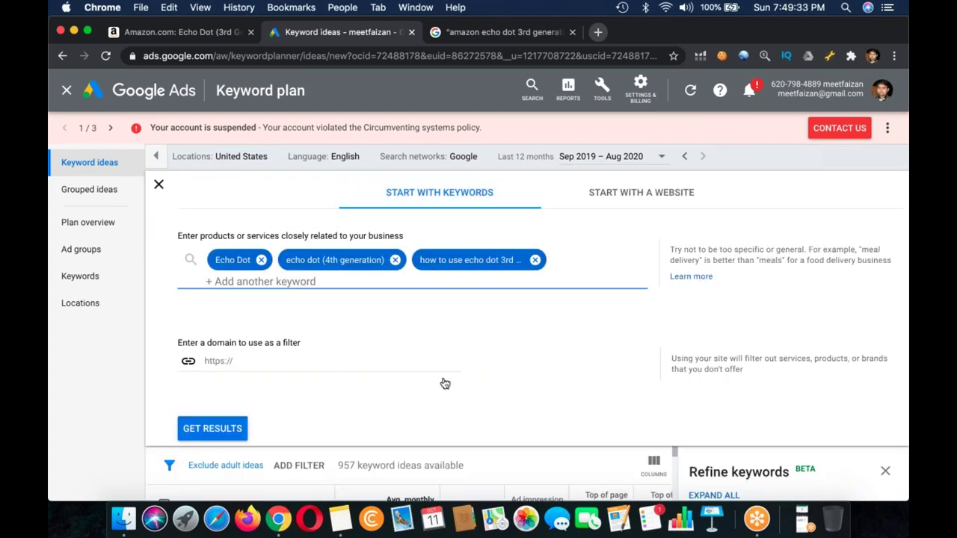
left_click(212, 429)
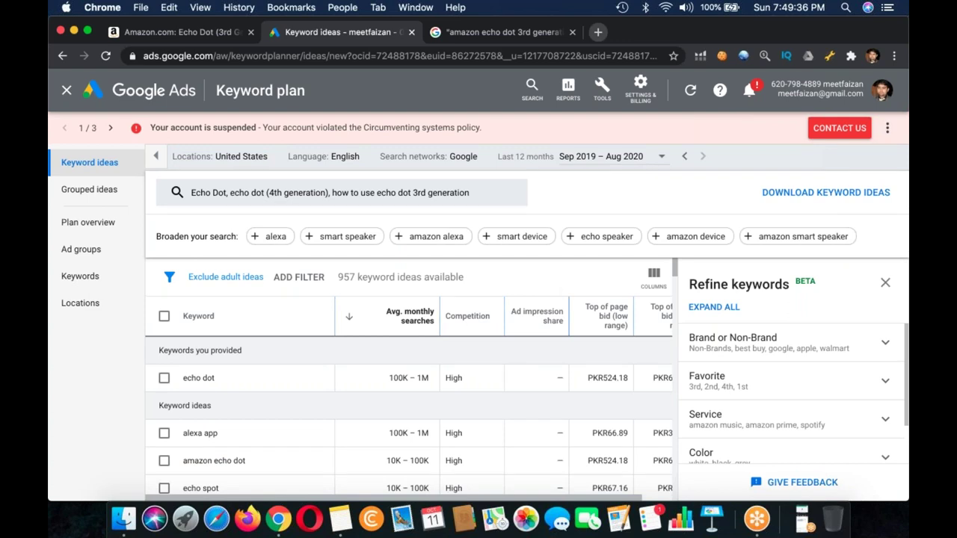
Copy the "echo dot 3rd generation" keyword idea and search Google for it as a quoted exact phrase.
scroll(409, 419, "down", 5)
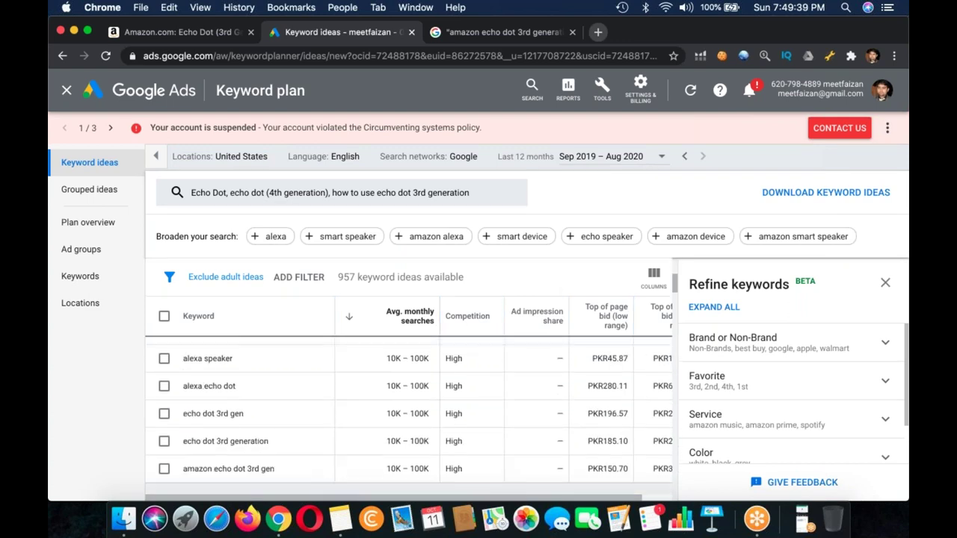
triple_click(218, 430)
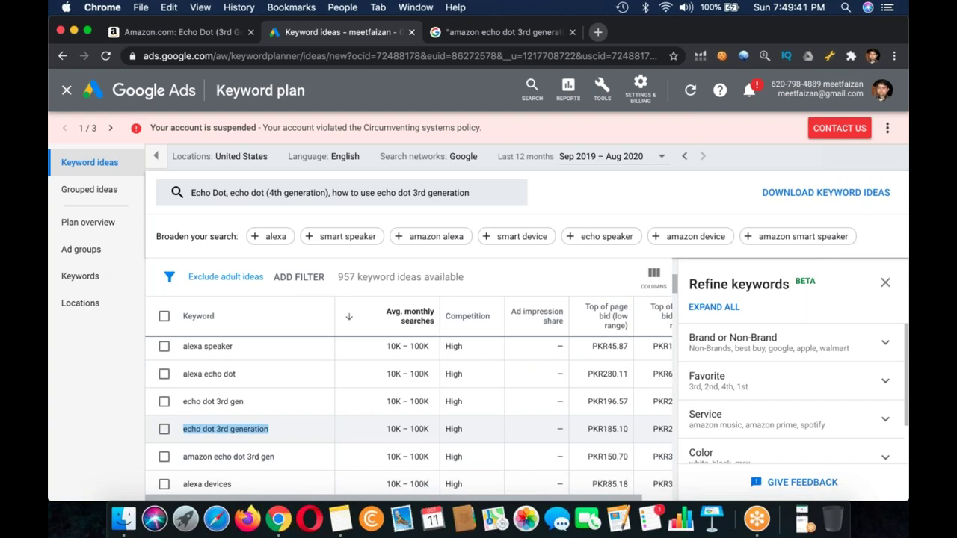
key("super+c")
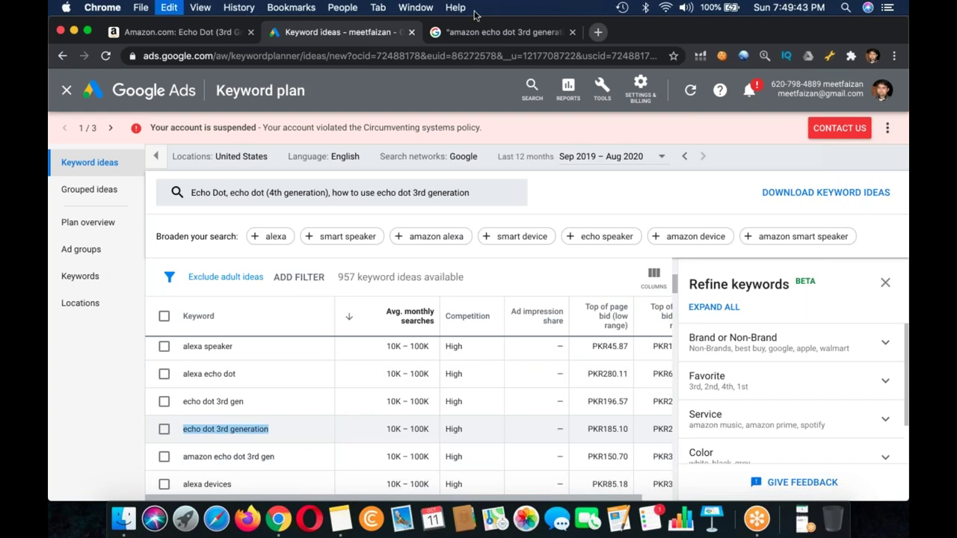
key("ctrl+Tab")
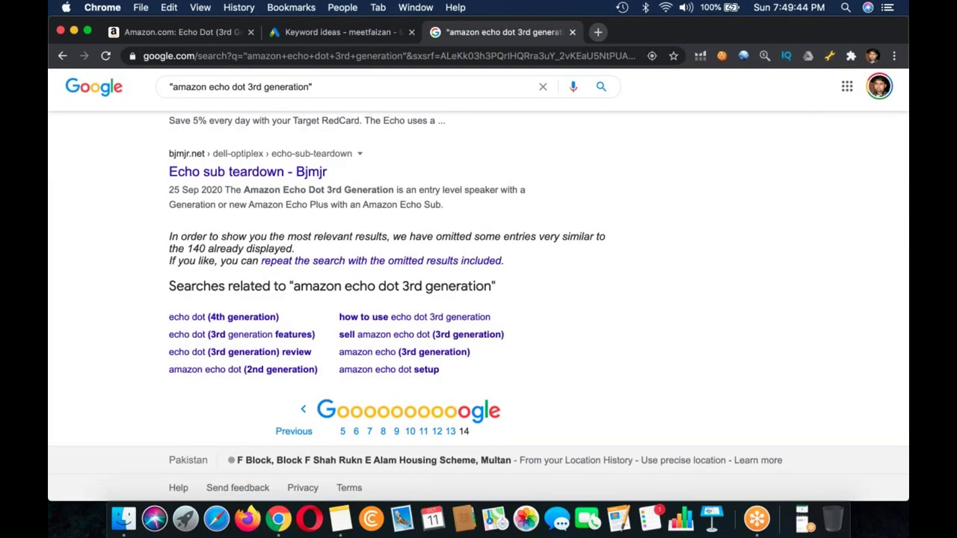
triple_click(240, 87)
type("\"")
key("super+v")
type("\"")
key("Return")
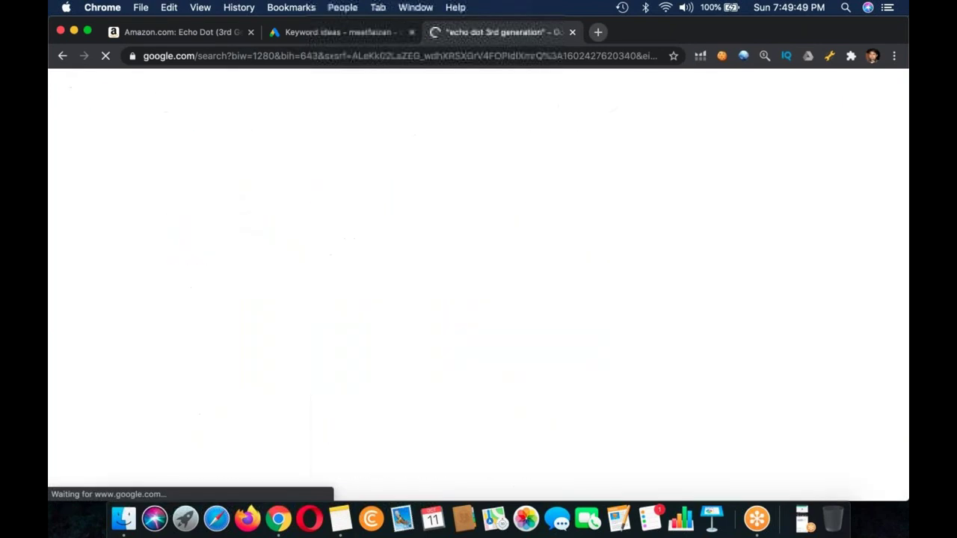
Go to page 10 and on to page 14 of the Google results, viewing the end of the last page.
scroll(435, 429, "down", 15)
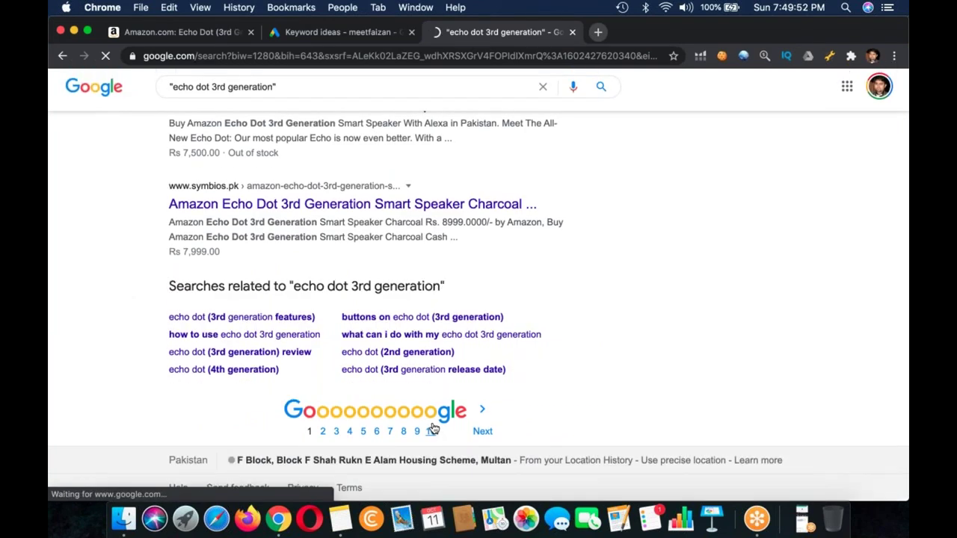
left_click(433, 427)
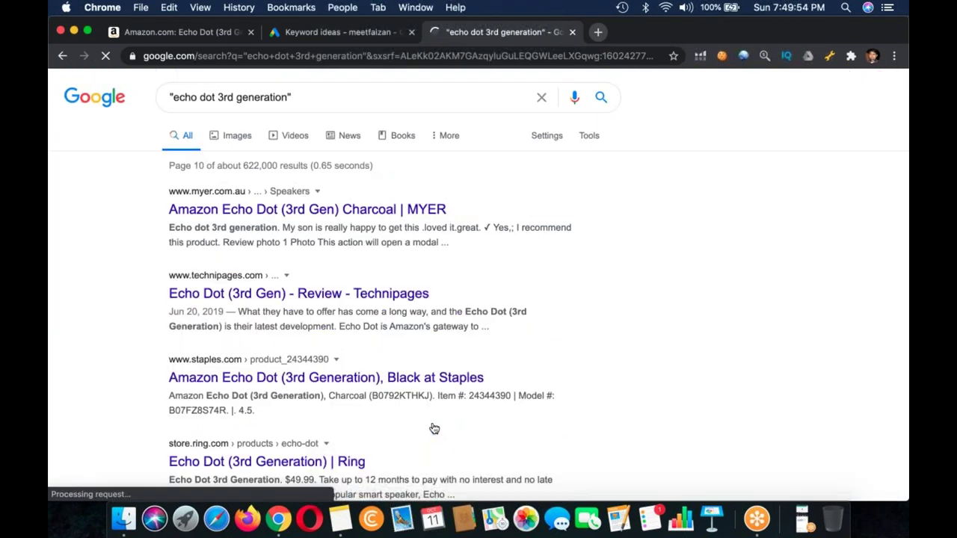
scroll(434, 428, "down", 10)
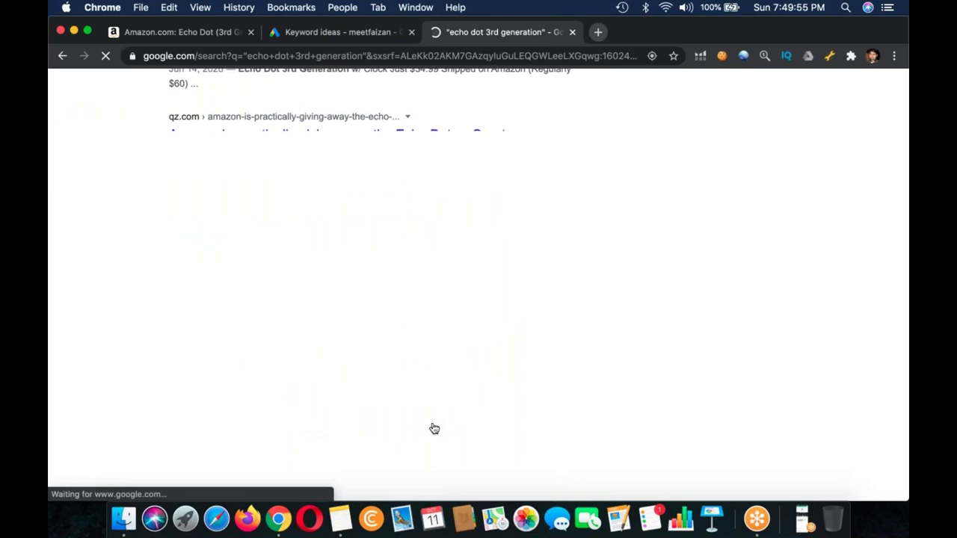
left_click(435, 429)
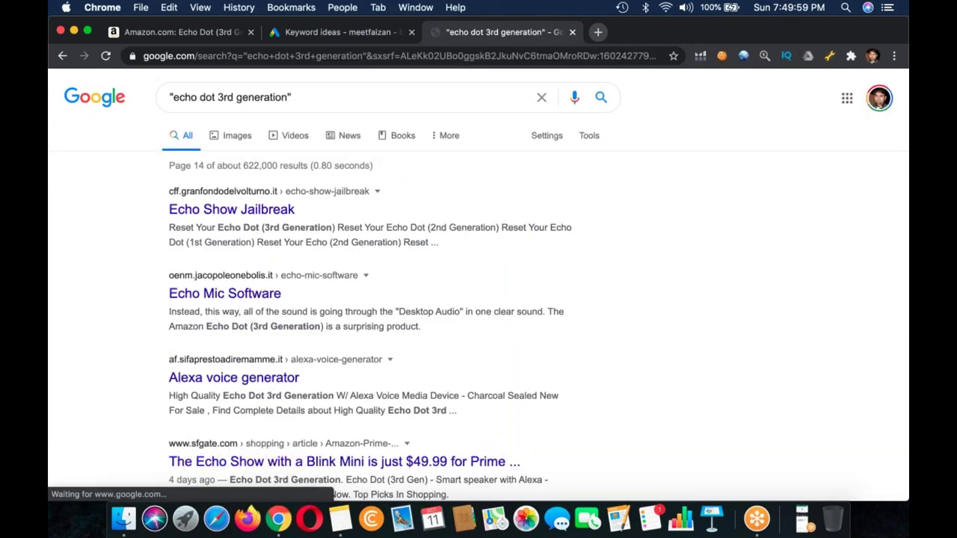
scroll(479, 299, "down", 10)
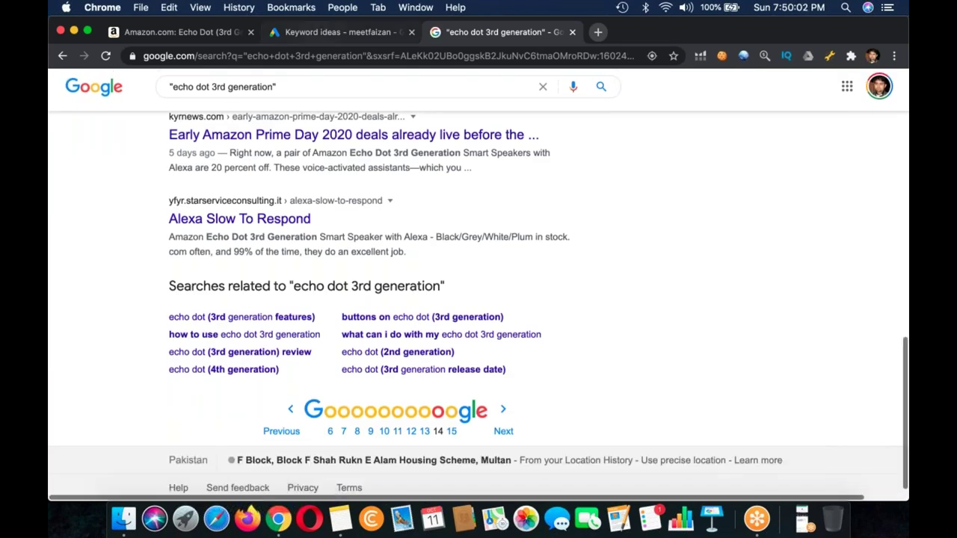
Return to Keyword Planner, look through the keyword ideas and sort them by relevance.
key("ctrl+shift+Tab")
scroll(412, 412, "down", 5)
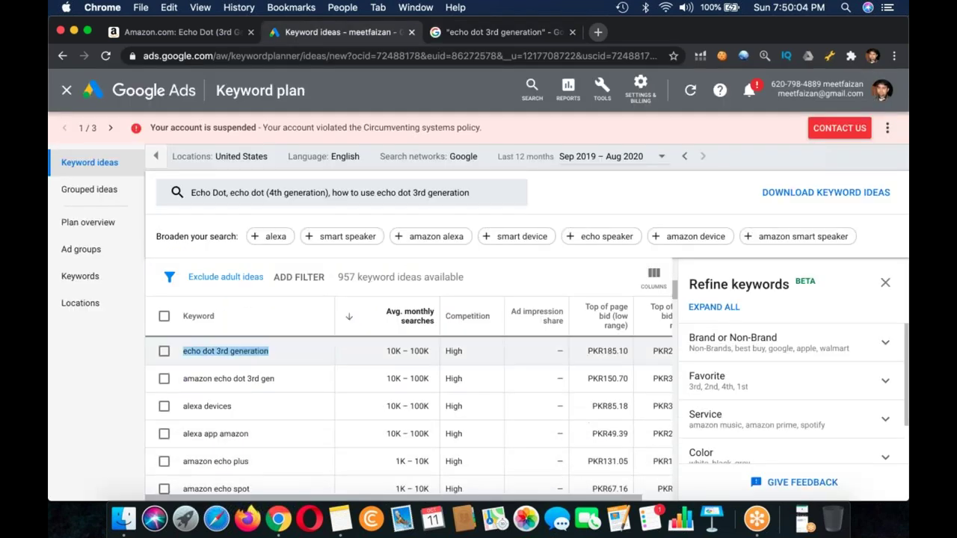
scroll(409, 415, "down", 6)
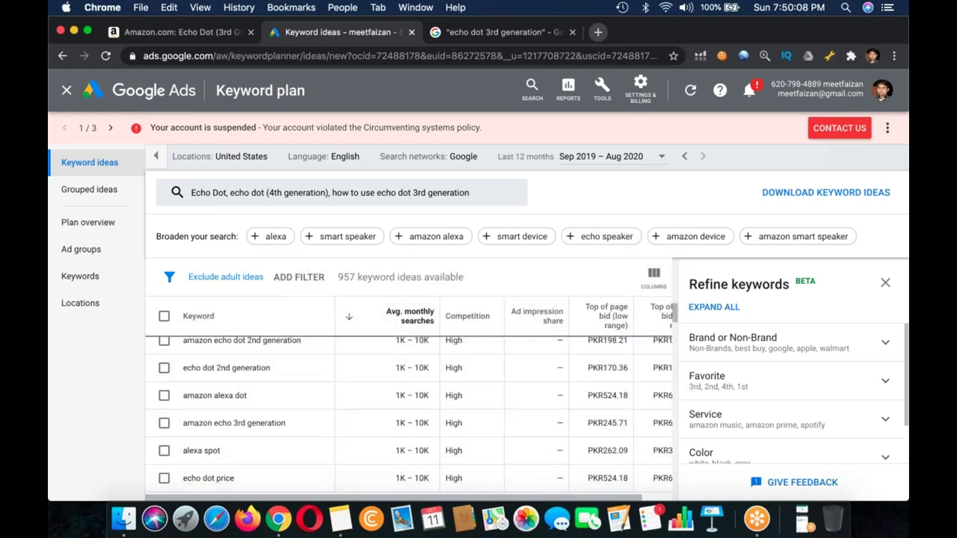
scroll(411, 411, "up", 10)
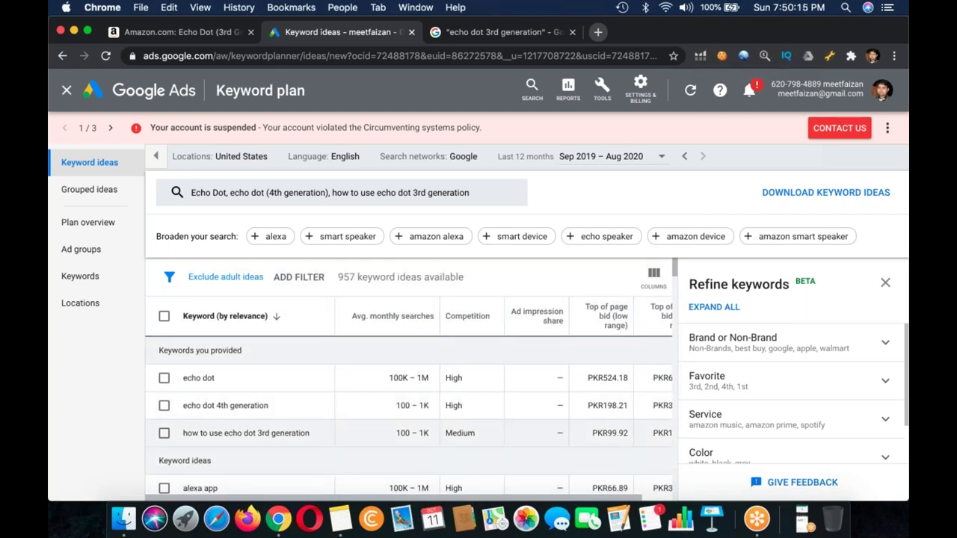
Copy "how to use echo dot 3rd generation" from the provided keywords, search Google for the quoted phrase and open results page 3.
left_click_drag(183, 433, 310, 433)
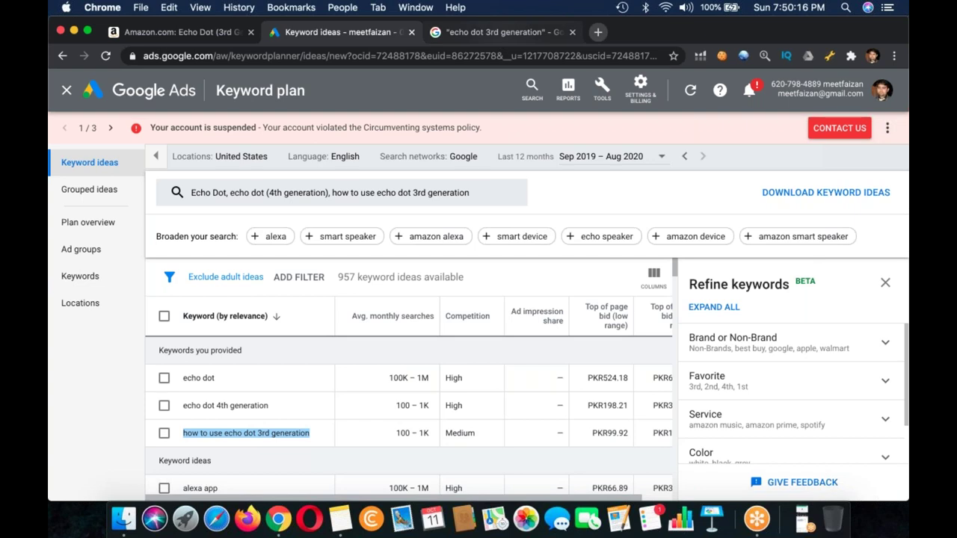
left_click(501, 33)
left_click(225, 86)
type("\"")
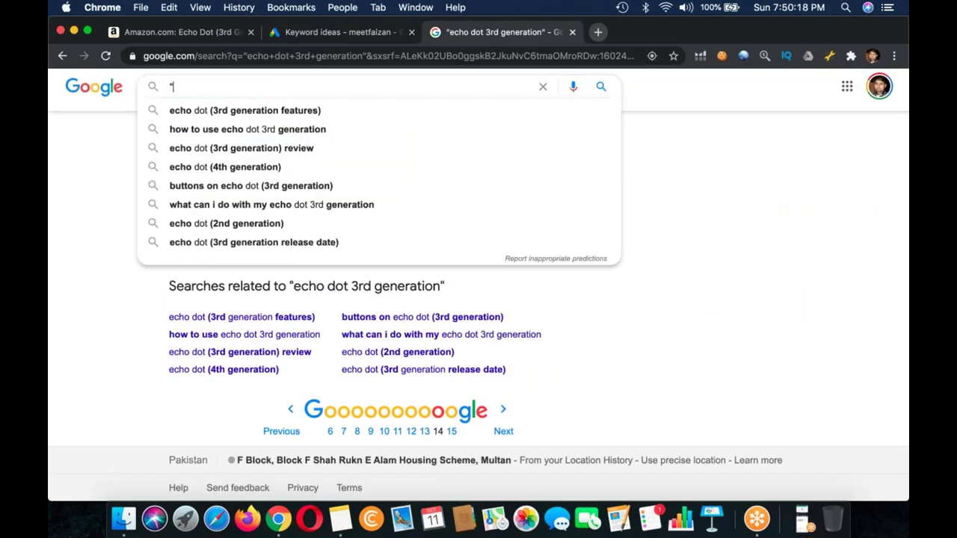
key("super+v")
type("\"")
key("Return")
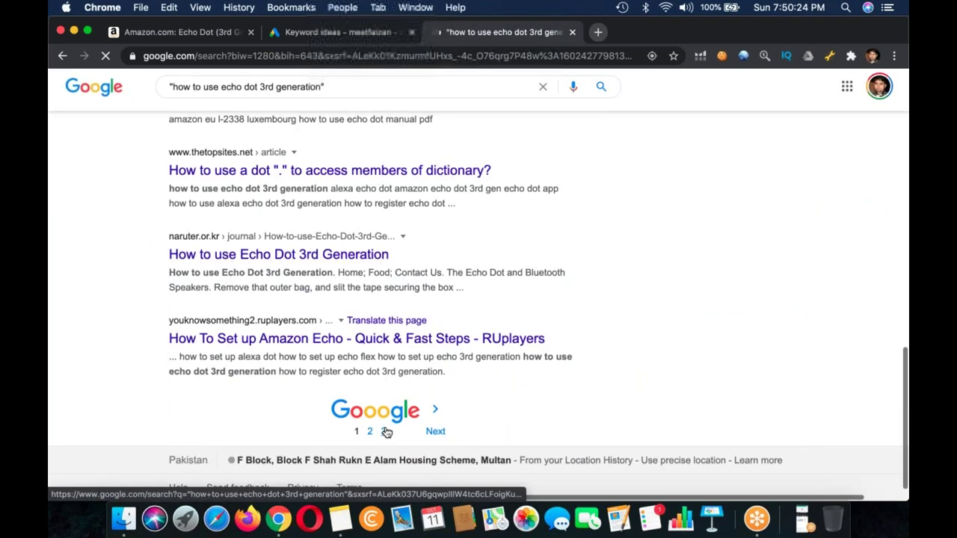
left_click(385, 432)
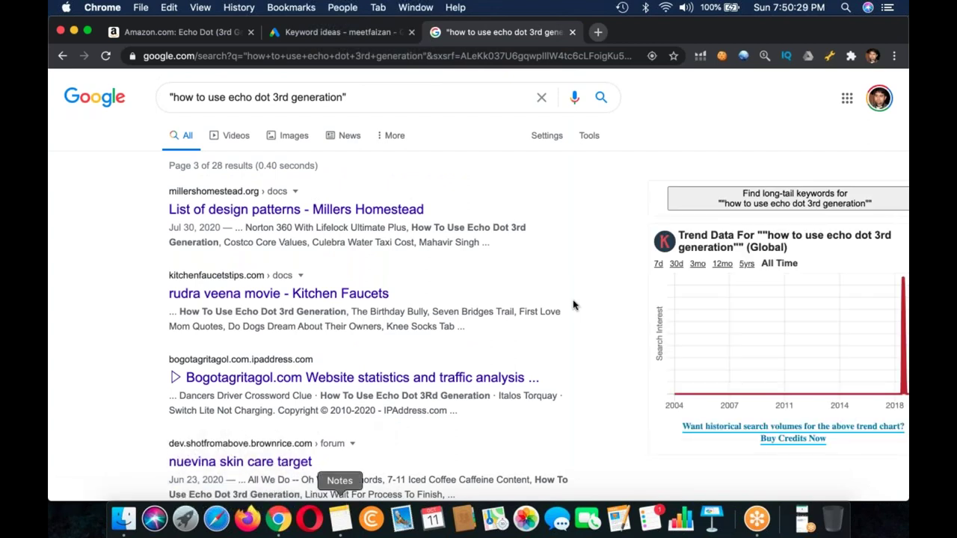
Switch to Notes and add the heading "Assignment # 4 Part-1" with the bullet "Find 5 Products" below the keyword list.
left_click(341, 518)
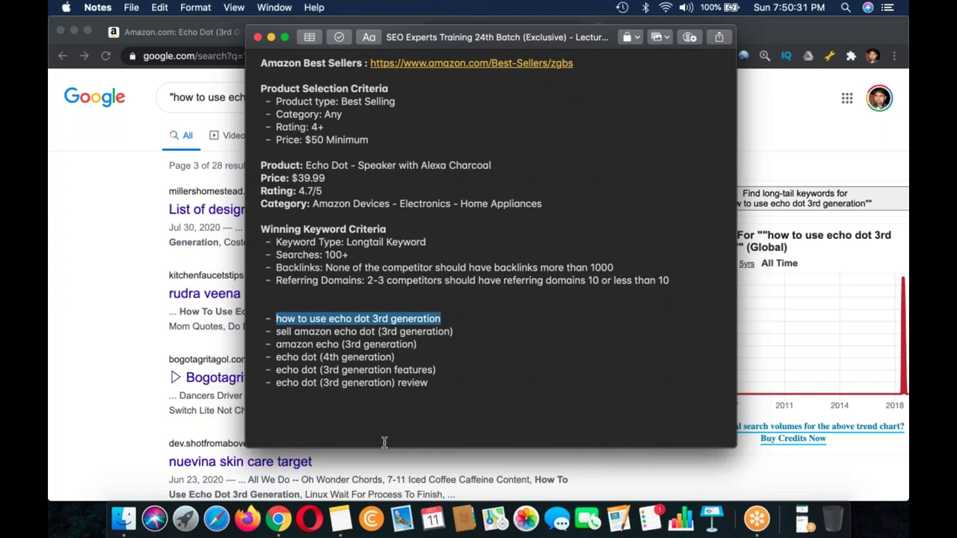
left_click(387, 418)
type("Assignment #")
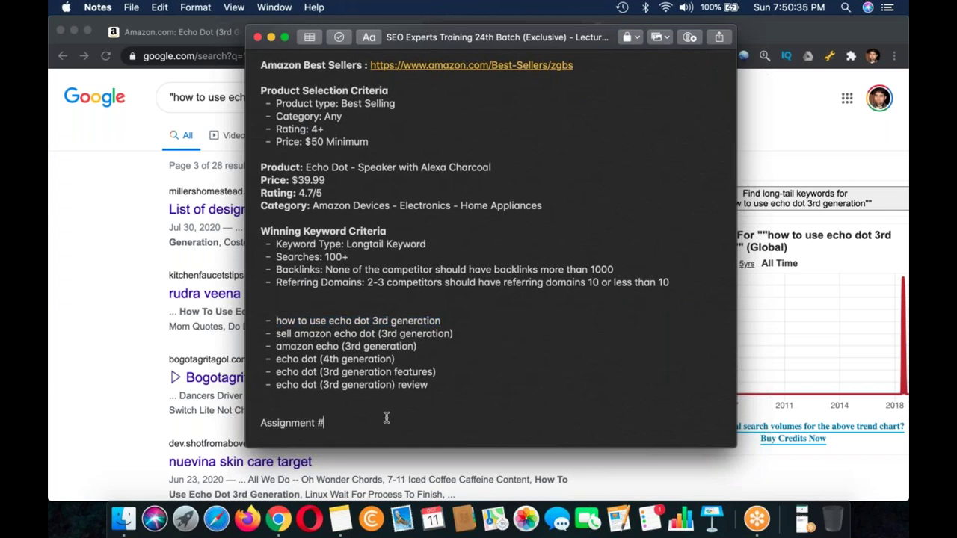
type(" 4 Part-1 ")
type("- Find ")
type("5")
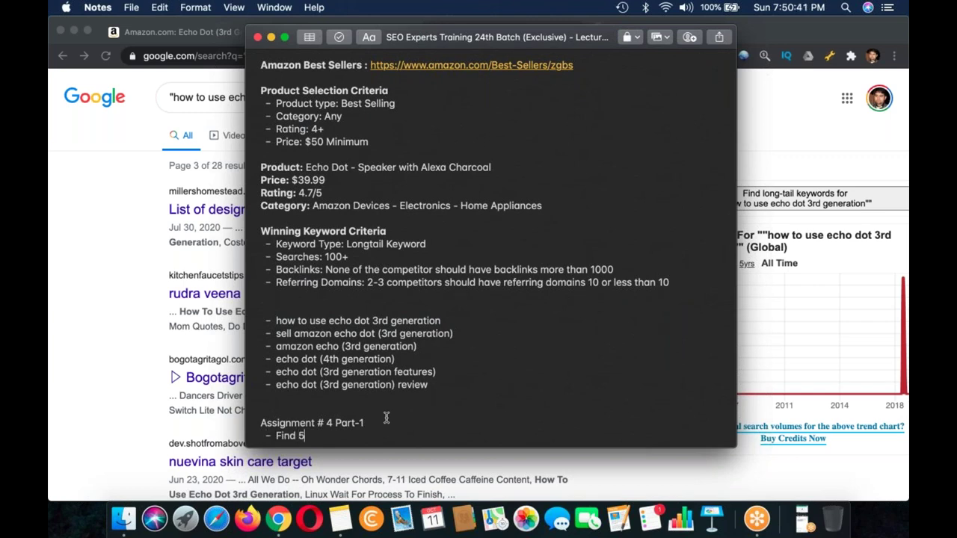
type(" Products")
Add the bullet "1 keyword for each product according to the winning keyword criteria" and extend the products bullet with "according to the Winning Product Criteria".
key("Return")
type("1 ek")
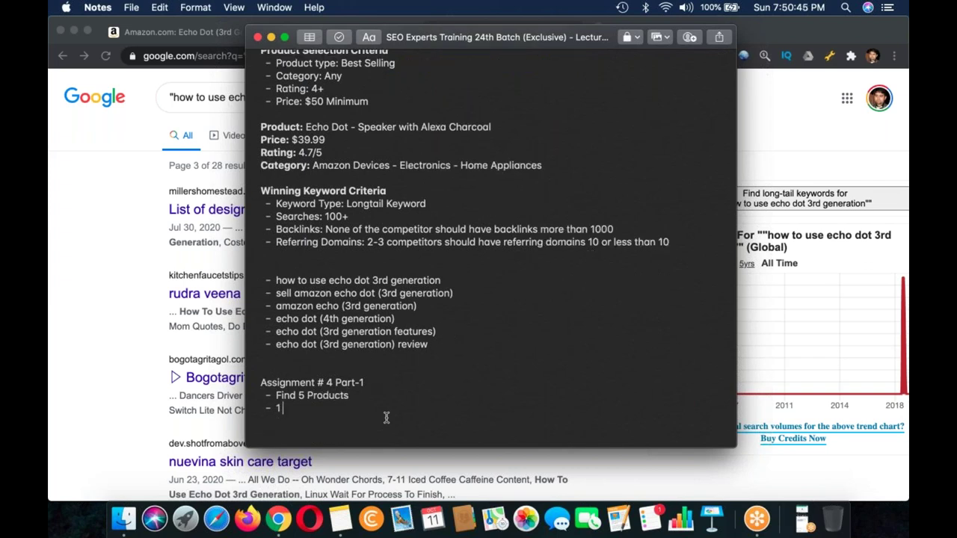
key("BackSpace")
key("BackSpace")
type("keyword for each product")
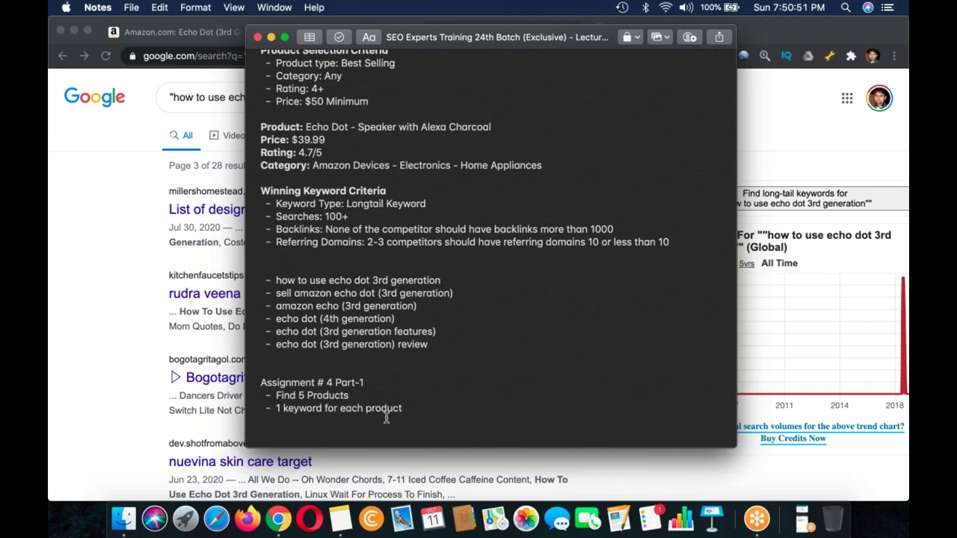
type(" according to the ")
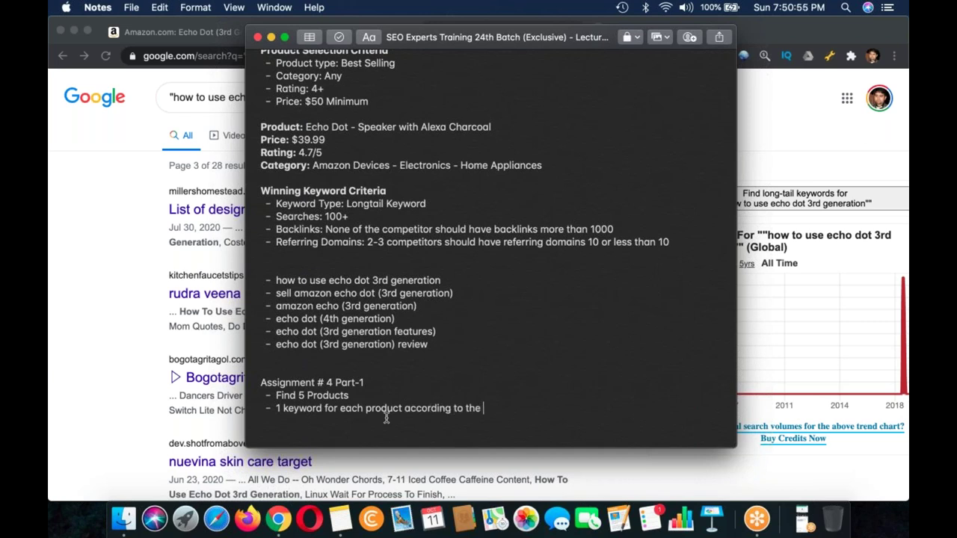
type("winning keywo")
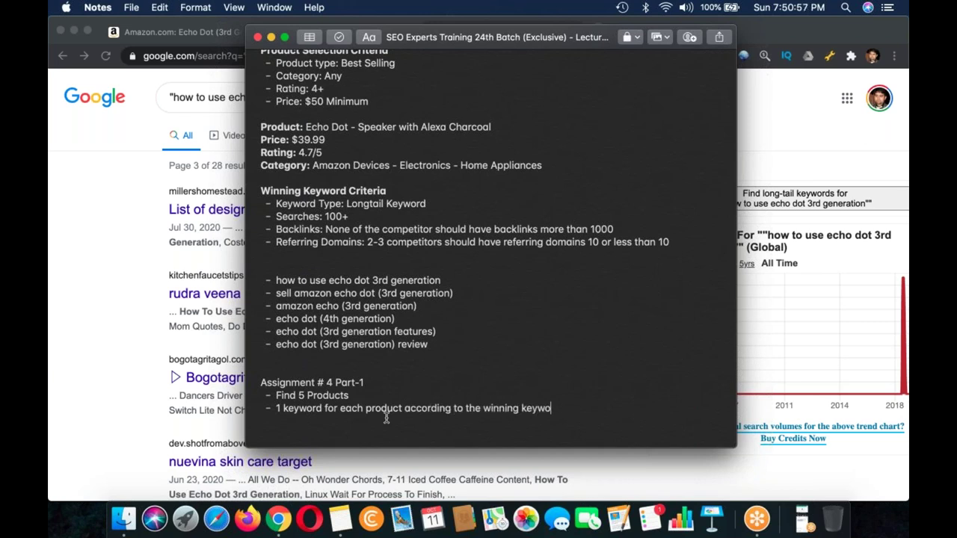
type("rd criteria")
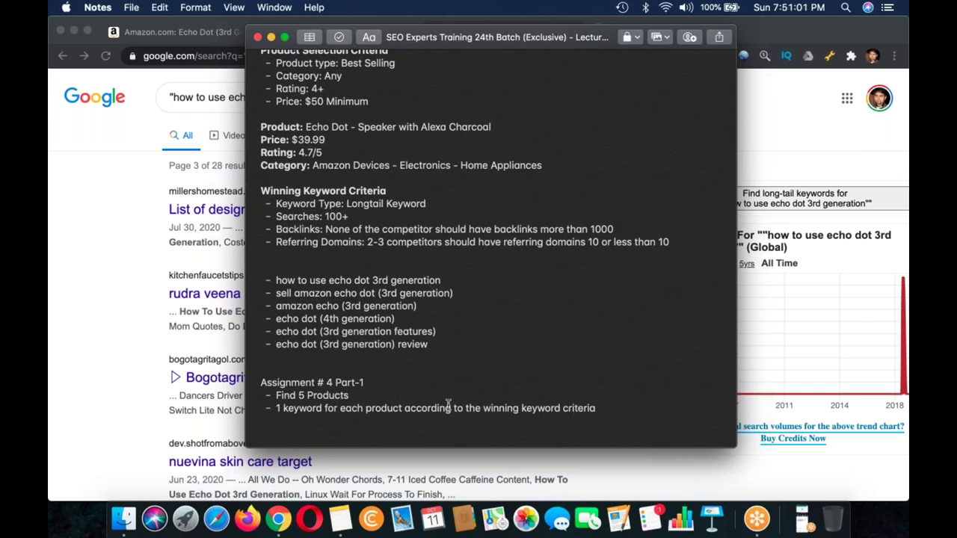
type(" according to the Winni")
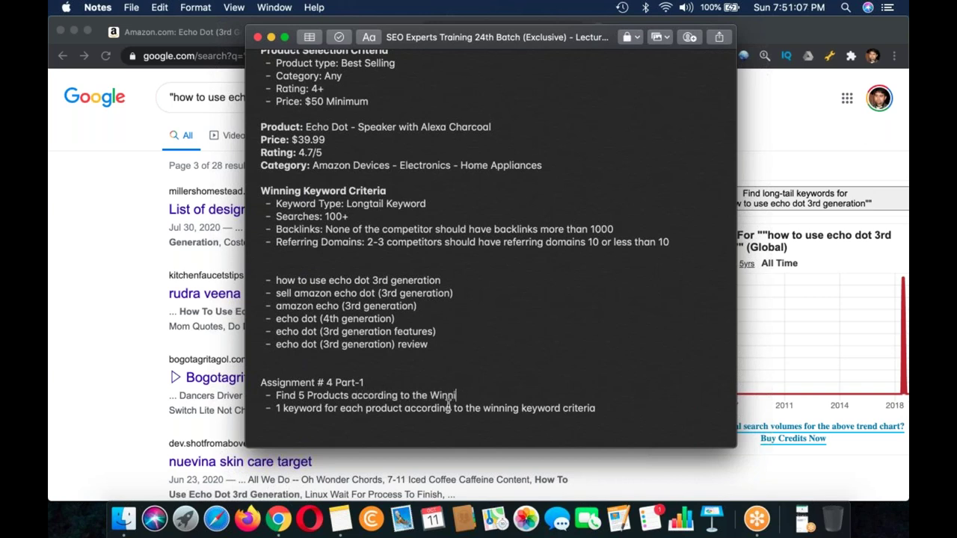
type("ng Product Criteria")
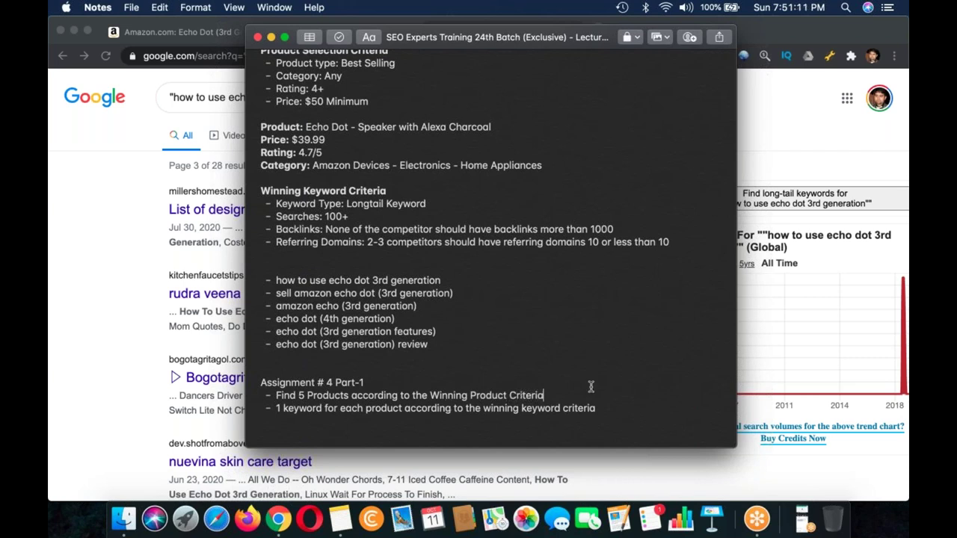